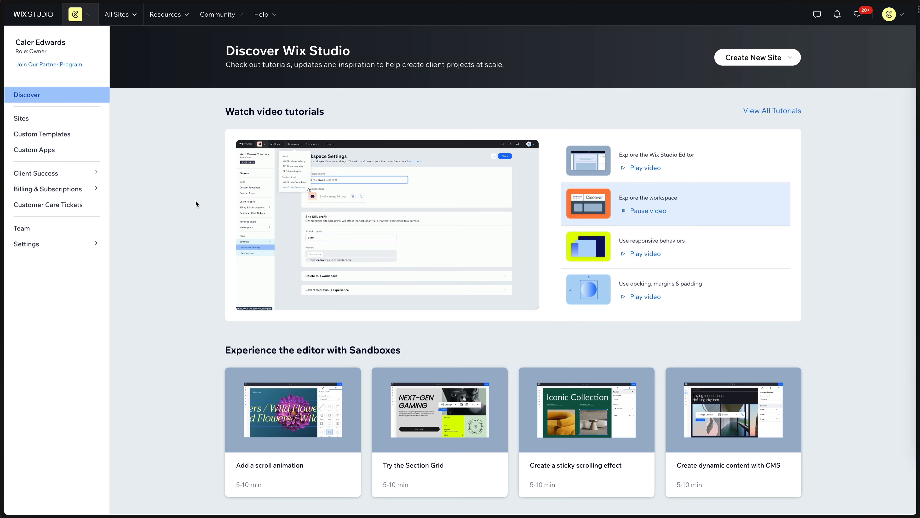
- Look over the Discover page and start creating a new site
scroll(734, 195, "down", 3)
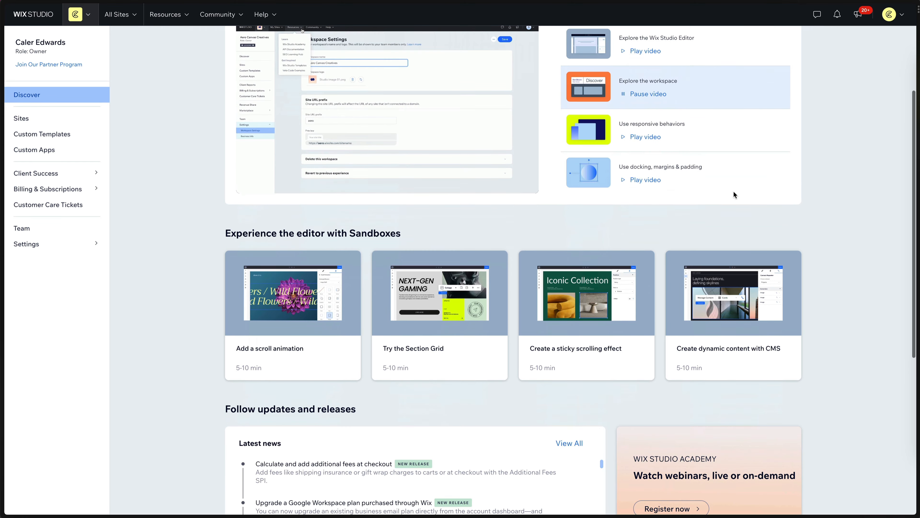
scroll(438, 344, "up", 2)
scroll(586, 345, "down", 9)
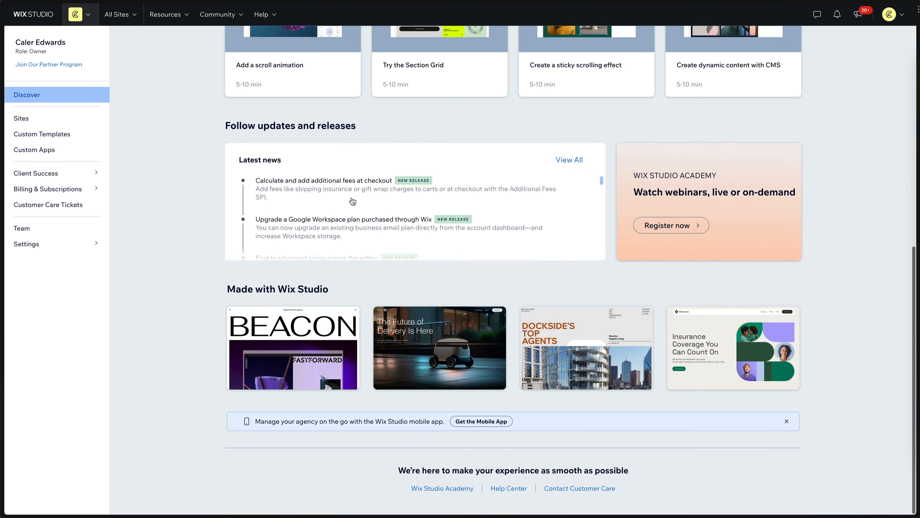
scroll(628, 338, "up", 10)
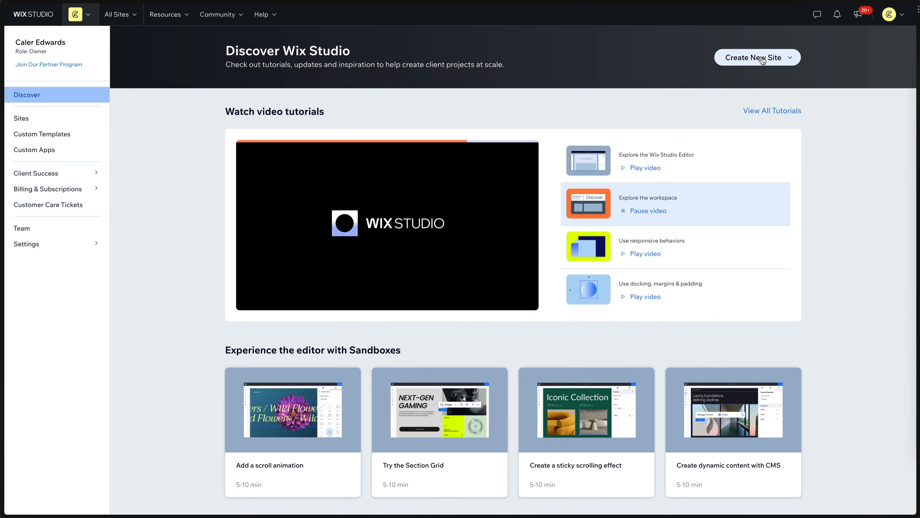
left_click(764, 58)
left_click(704, 114)
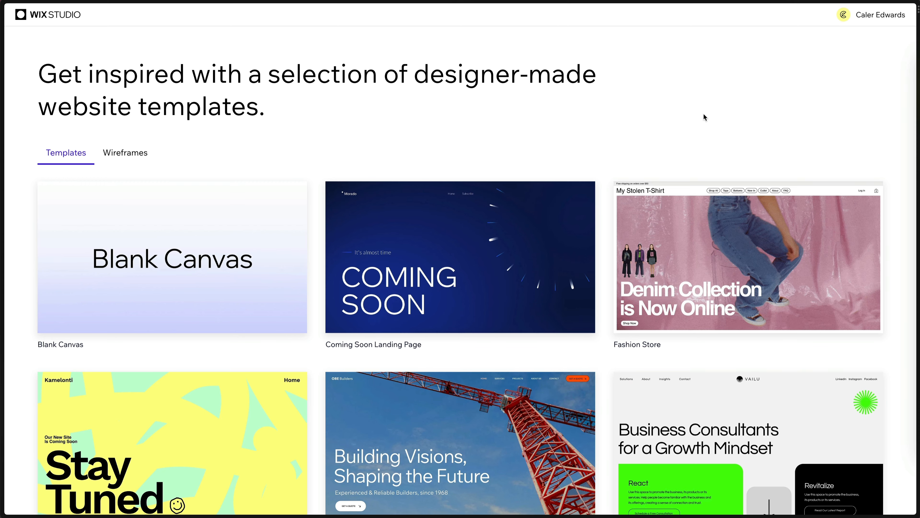
- Browse the website templates and wireframes, and start the site from the Blank Canvas
scroll(703, 113, "down", 6)
scroll(703, 113, "up", 4)
scroll(704, 116, "up", 3)
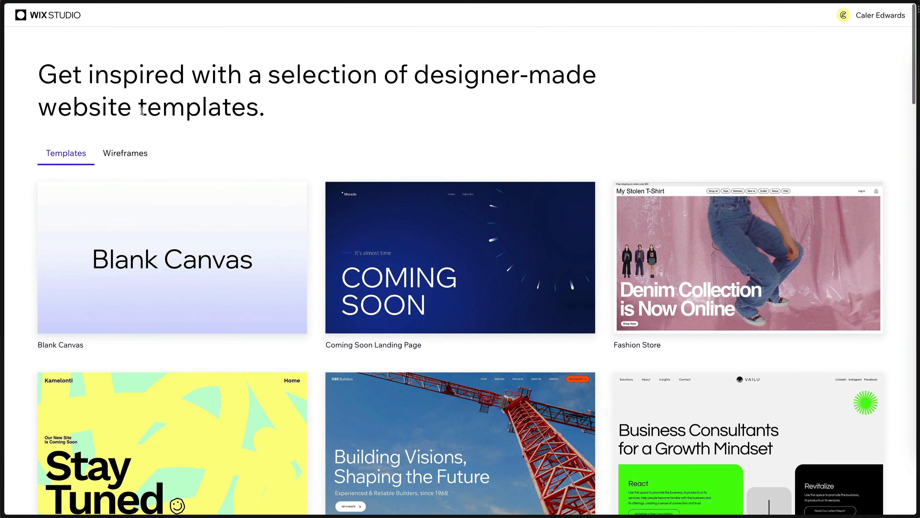
left_click(136, 160)
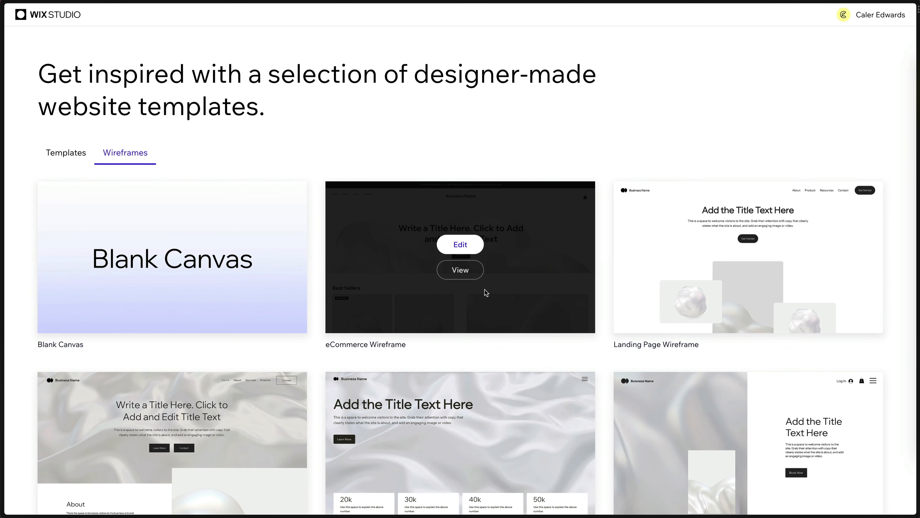
left_click(163, 262)
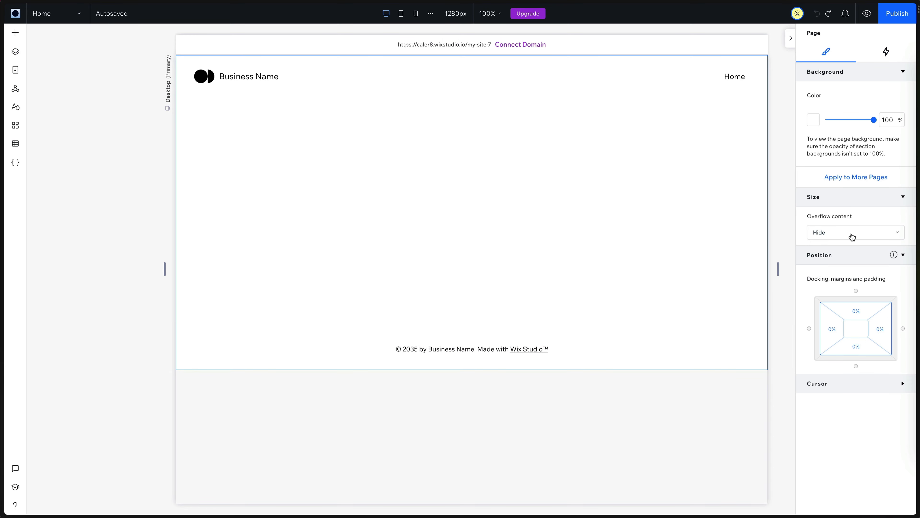
- Select the page header and look through its size, design, layout and position settings
left_click(737, 81)
scroll(876, 210, "down", 4)
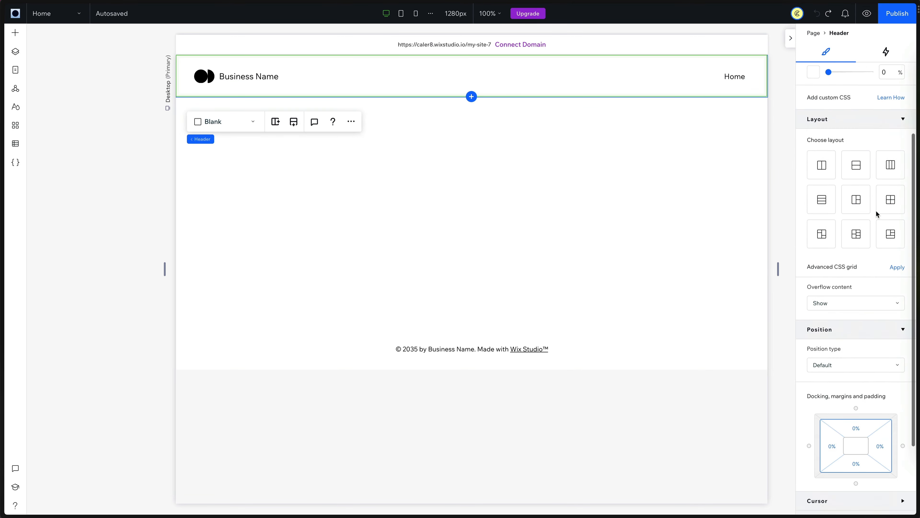
scroll(861, 103, "up", 4)
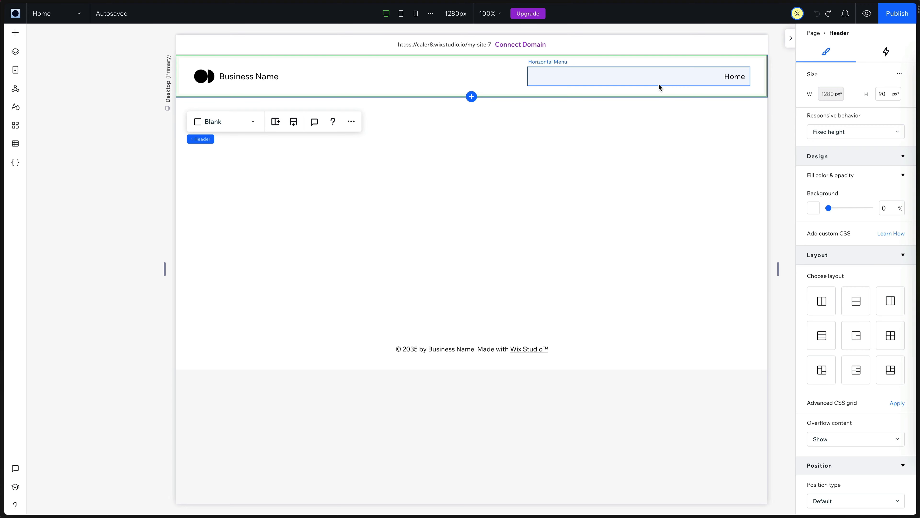
- Look through the editor's element, layer, page, global section, site style, app, CMS and code areas
left_click(15, 34)
left_click(14, 52)
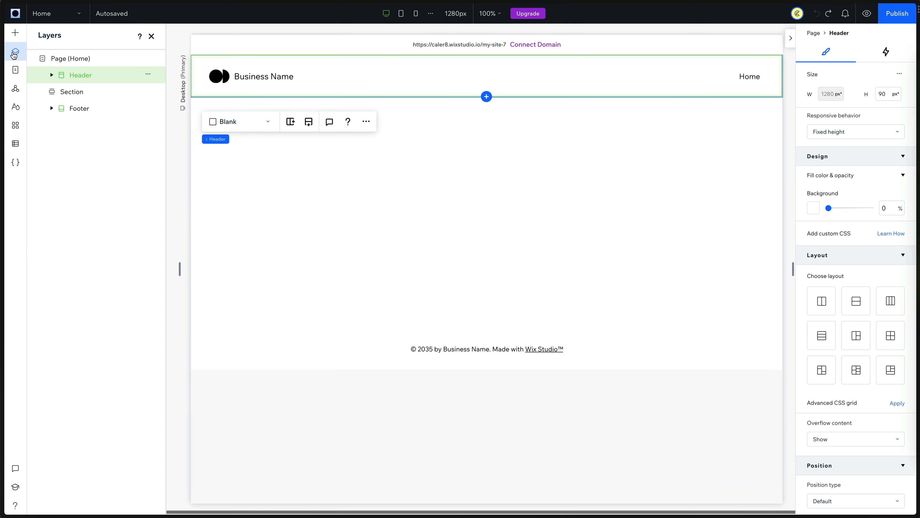
left_click(15, 70)
left_click(15, 89)
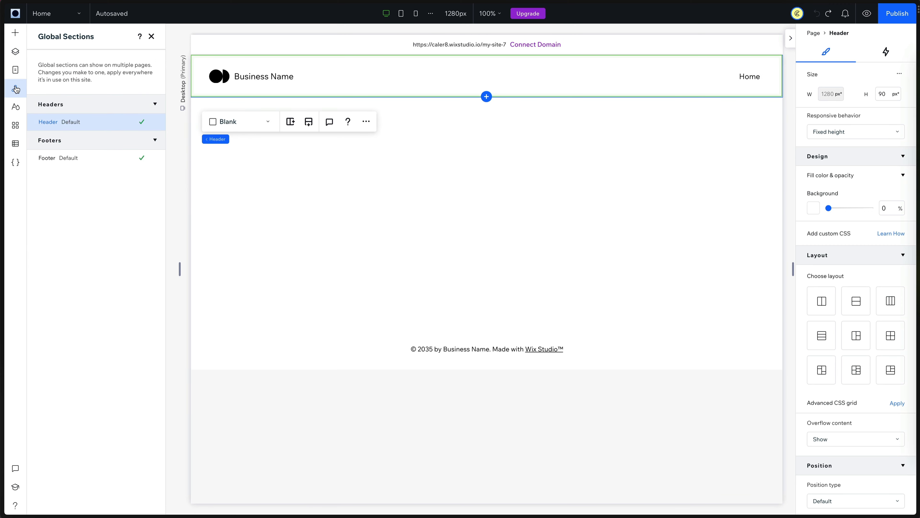
mouse_move(56, 163)
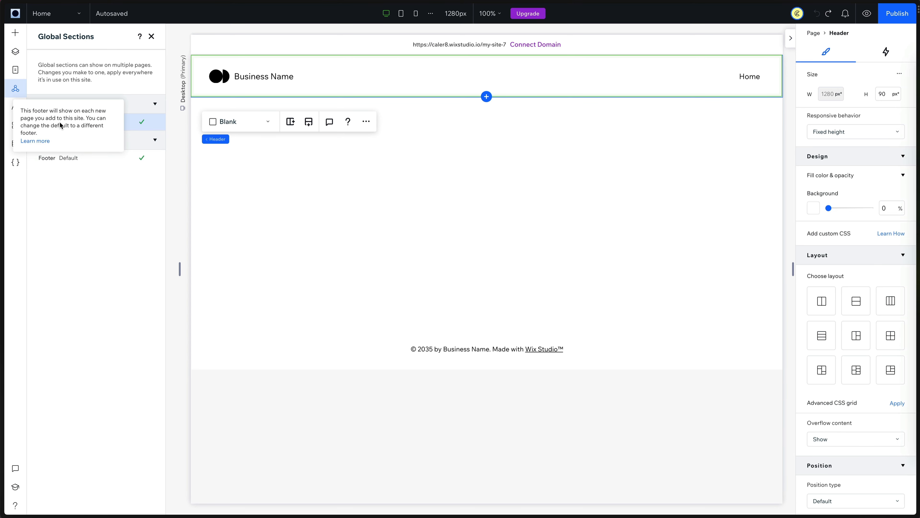
left_click(15, 106)
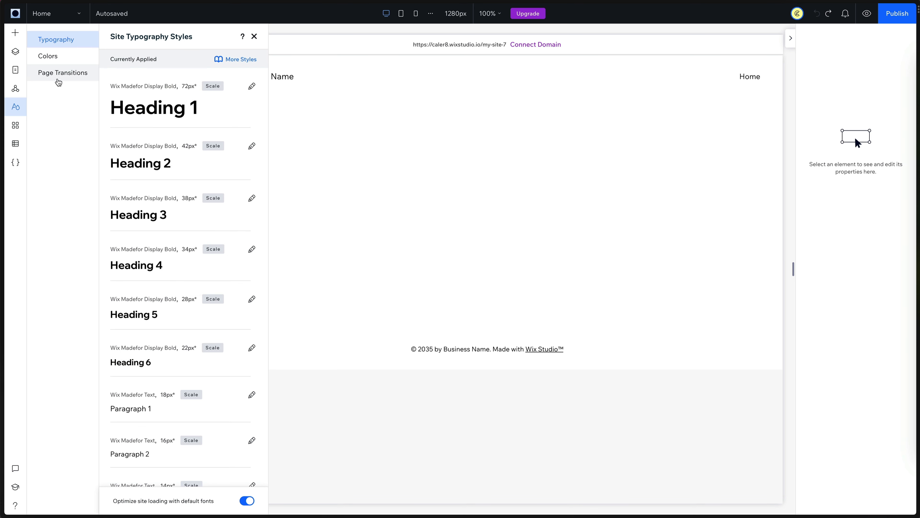
left_click(14, 126)
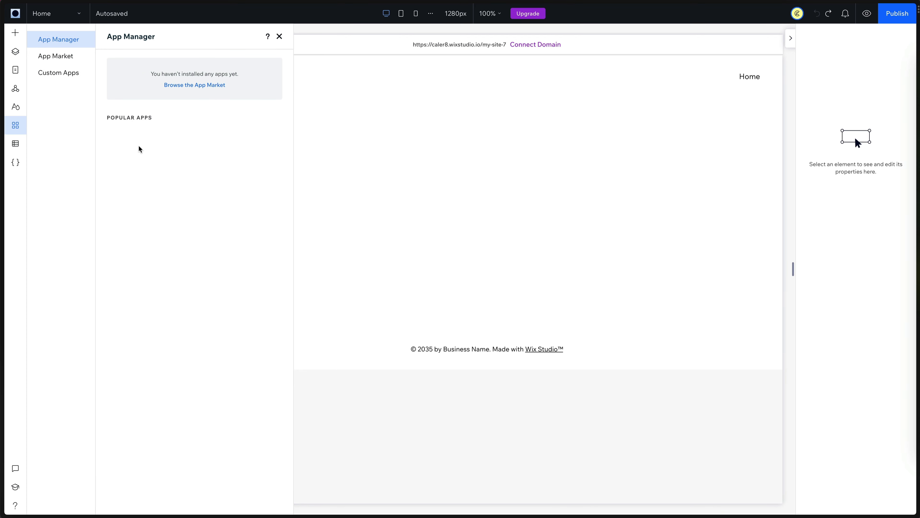
left_click(15, 143)
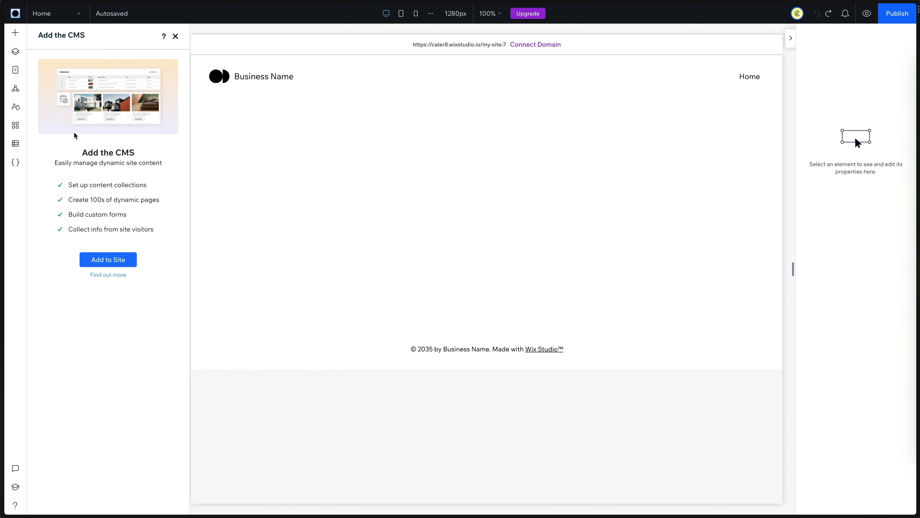
left_click(16, 163)
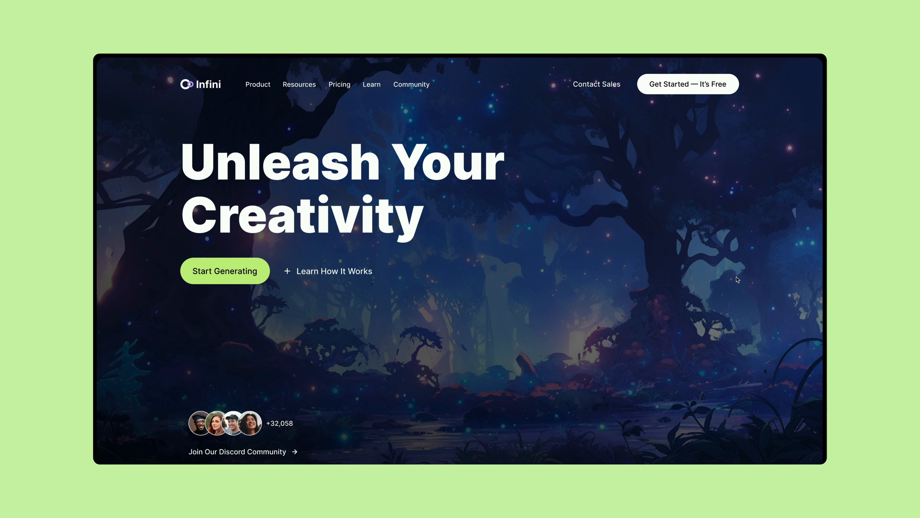
- Review the Infini website design from the hero section down to the pricing plans
scroll(737, 279, "down", 10)
scroll(737, 279, "down", 12)
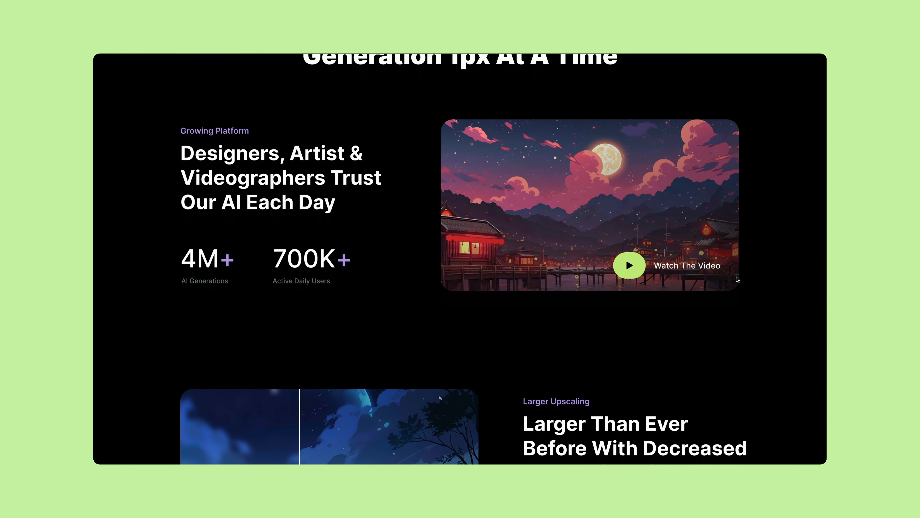
scroll(737, 279, "down", 12)
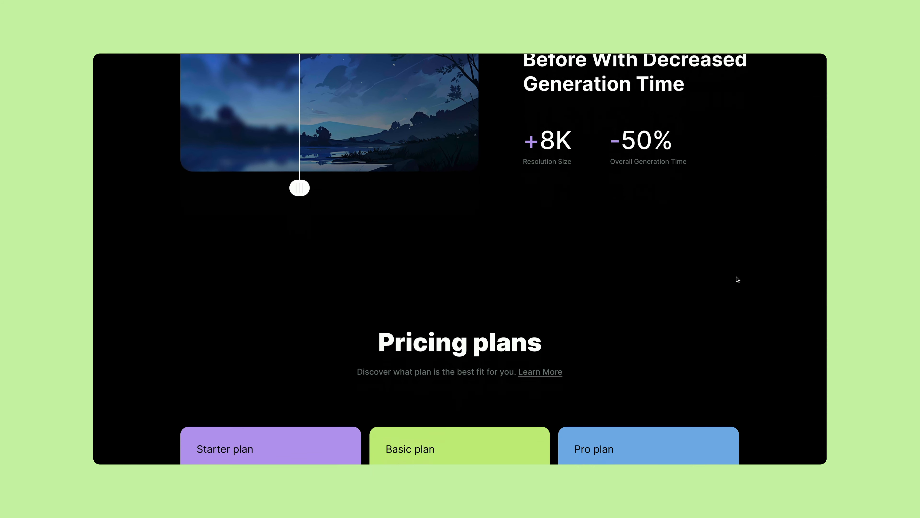
scroll(737, 279, "down", 6)
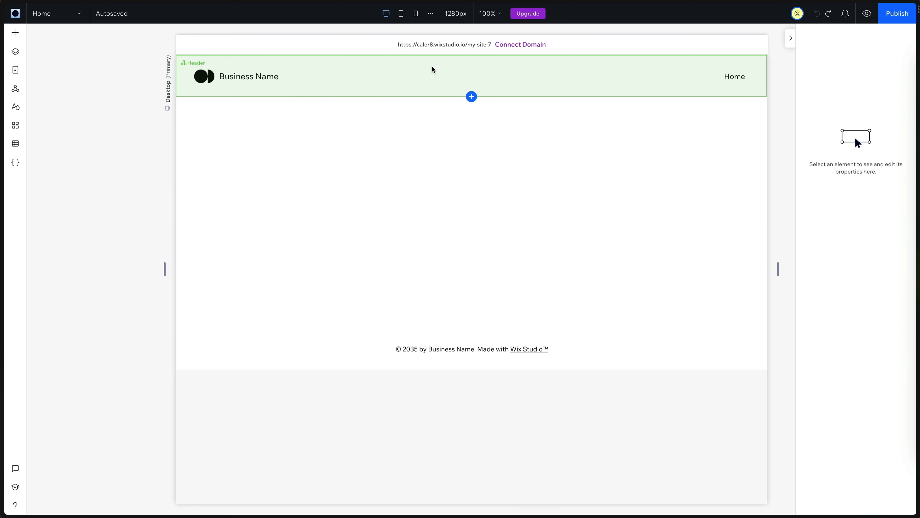
- Delete the logo and business name stack and the horizontal menu from the header
left_click(380, 76)
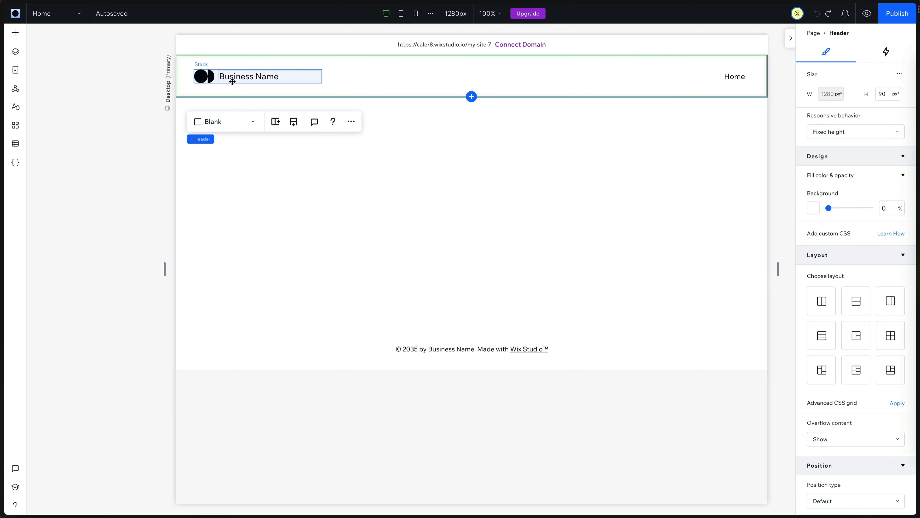
left_click(232, 81)
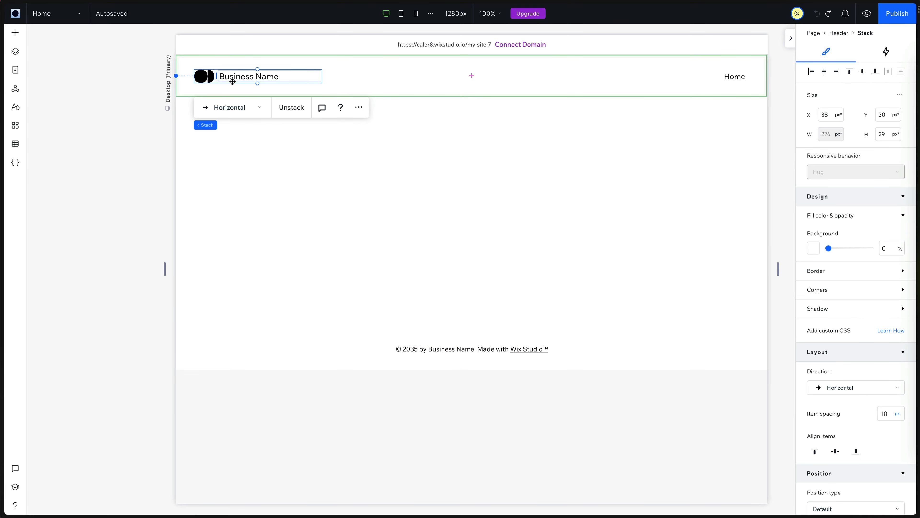
key("Delete")
left_click(243, 75)
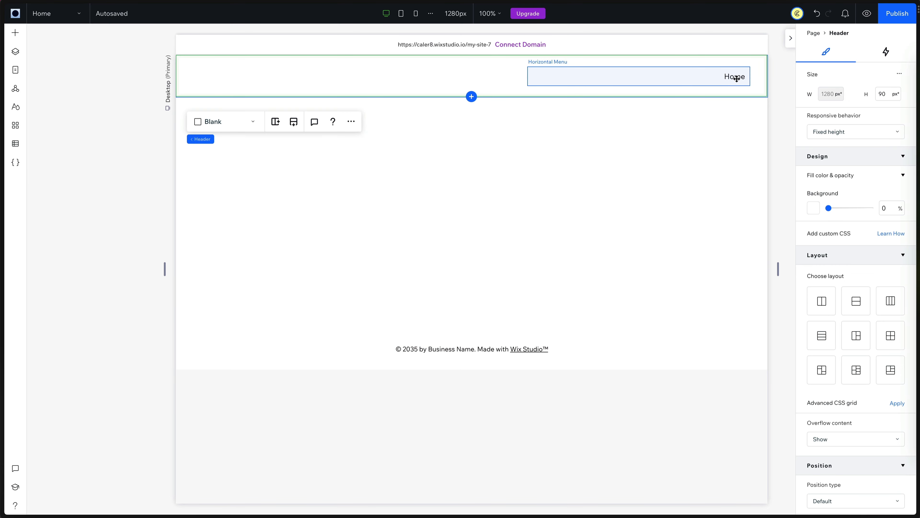
left_click(736, 78)
key("Delete")
left_click(736, 78)
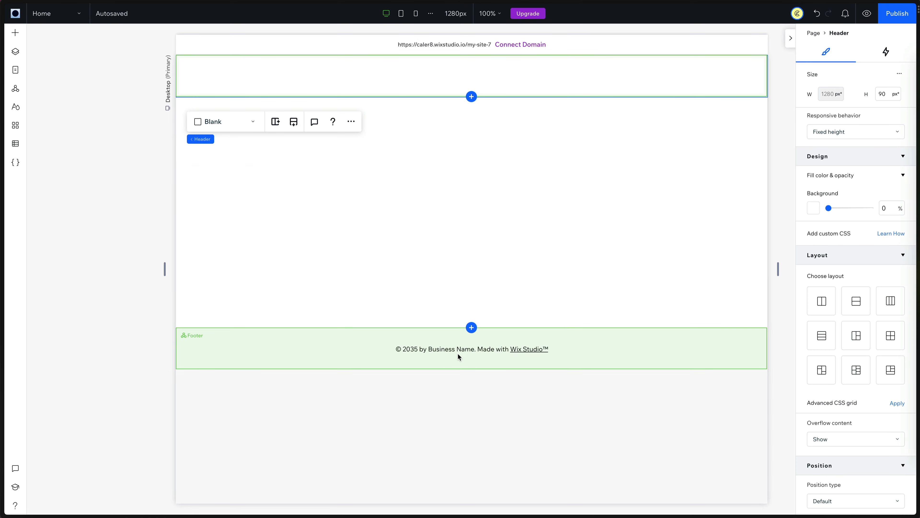
- Delete the default copyright text from the footer and select the empty footer section
left_click(456, 349)
left_click(458, 351)
key("Delete")
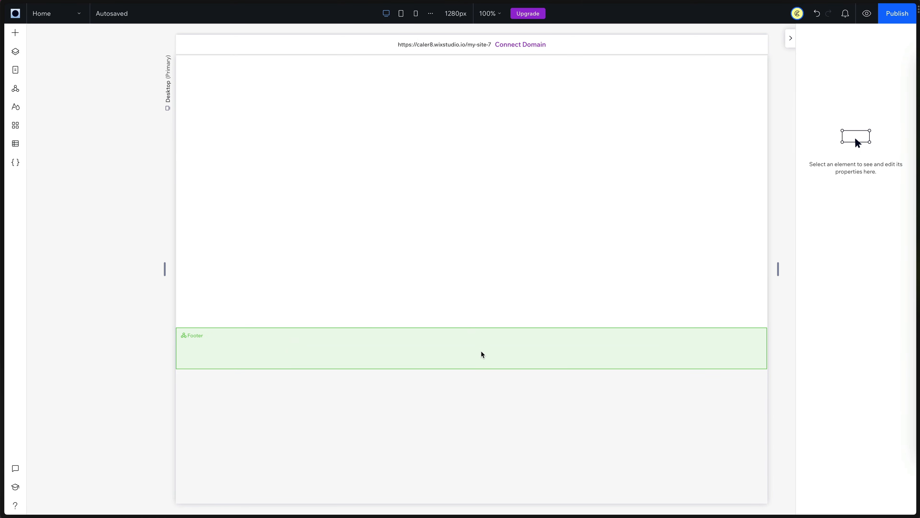
left_click(481, 352)
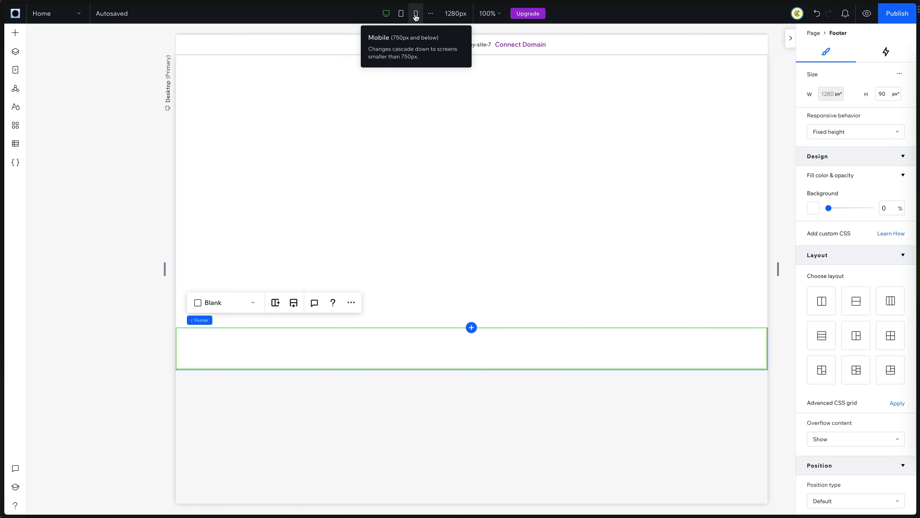
- Check the footer's breakpoints and set the desktop editing size to 1440 px
left_click(431, 14)
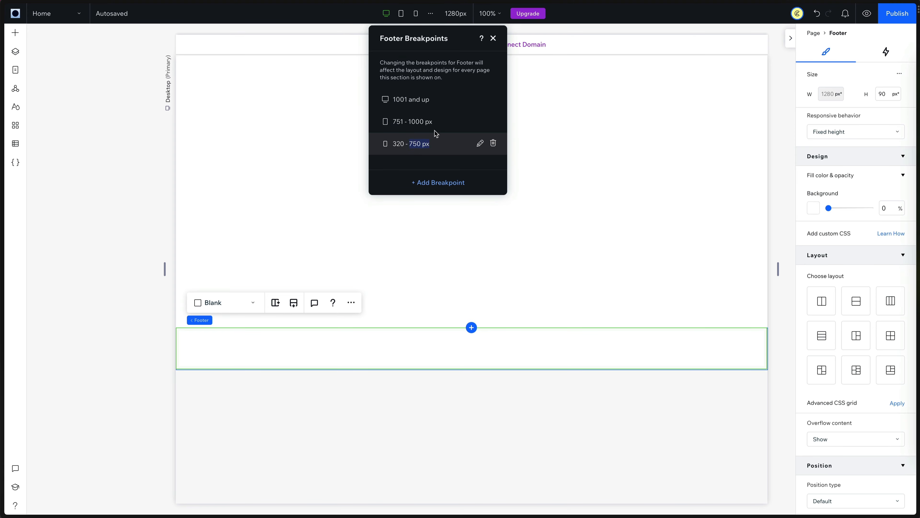
left_click(493, 38)
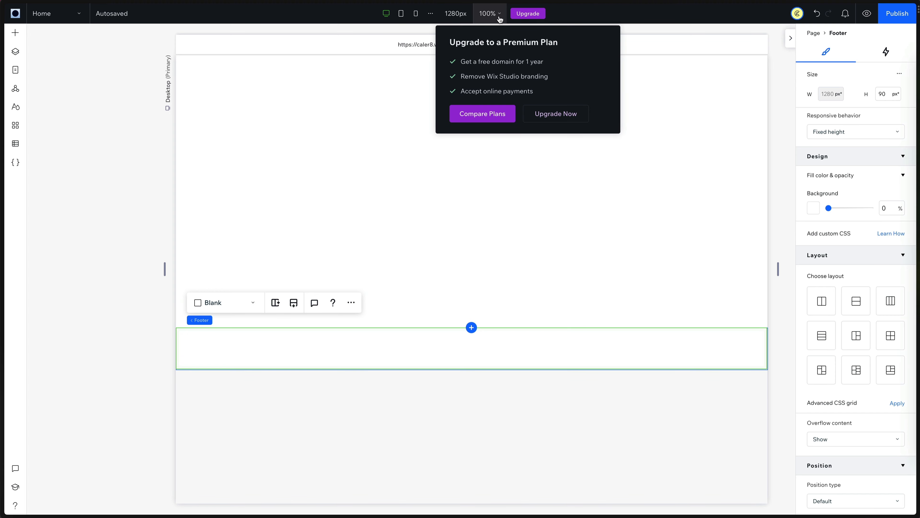
left_click(454, 14)
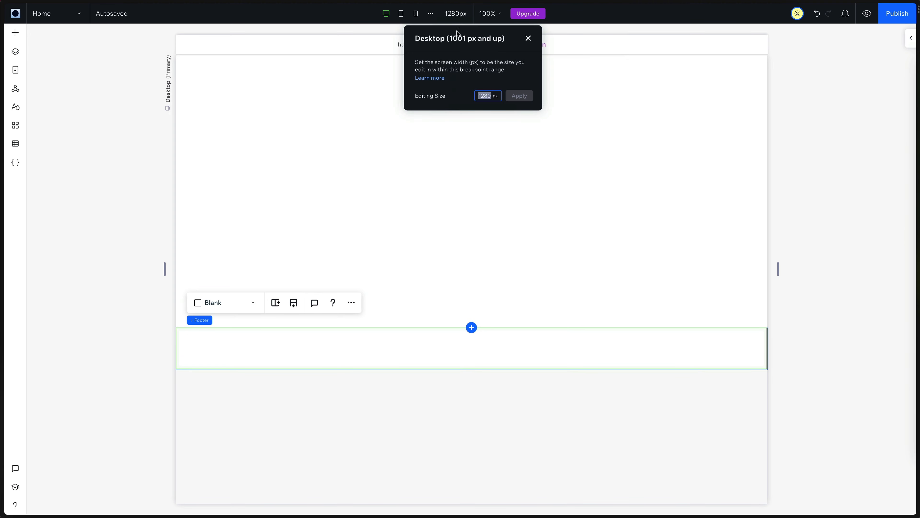
type("1")
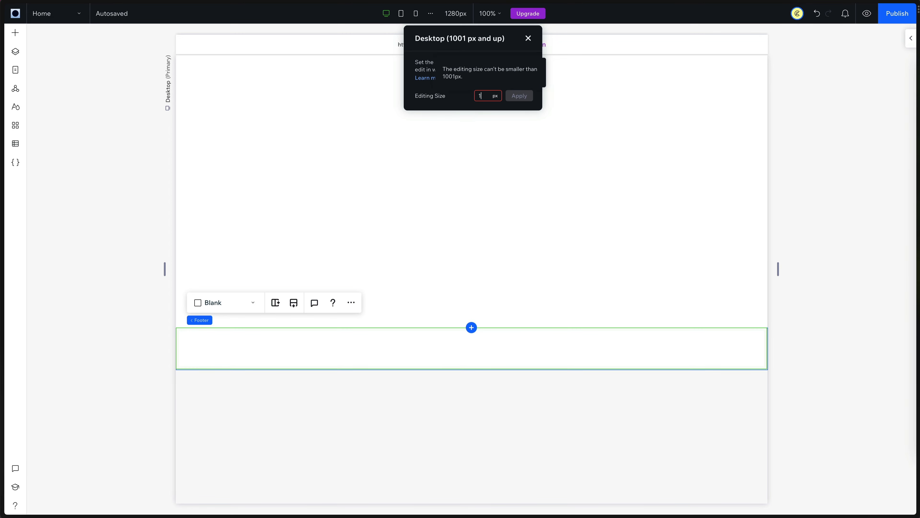
type("440")
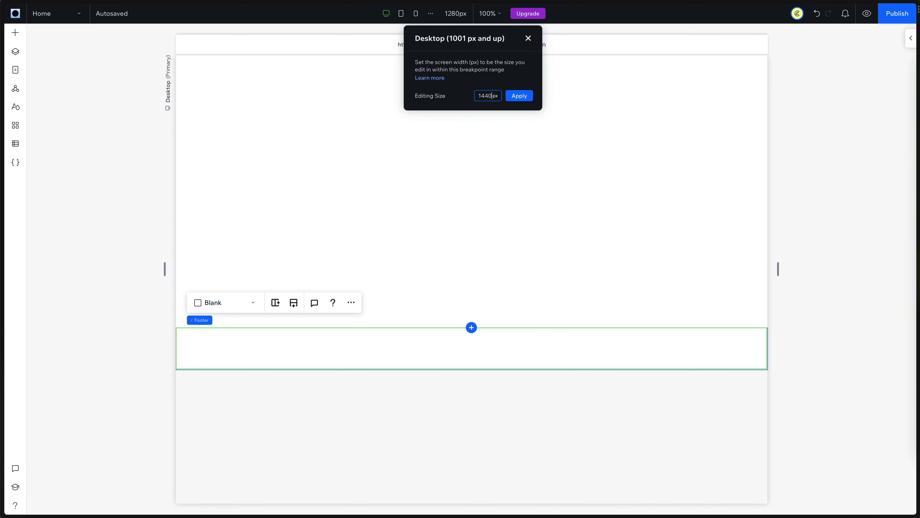
left_click(521, 96)
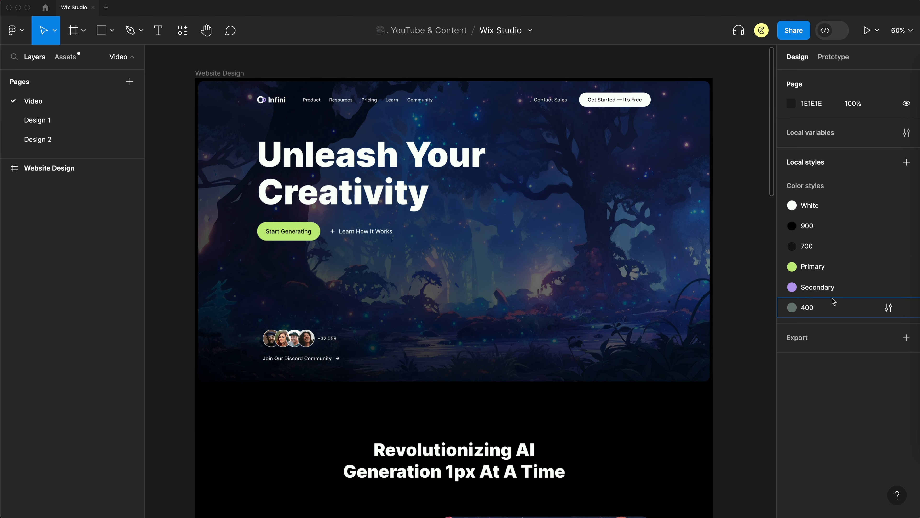
- Switch to Figma, check the hero frame's size, and copy the hex code of the White color style
left_click(357, 156)
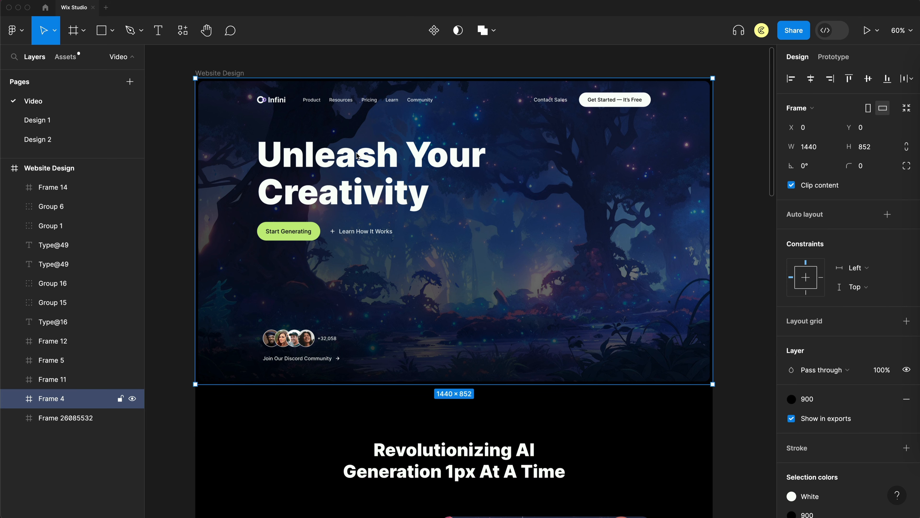
left_click(756, 183)
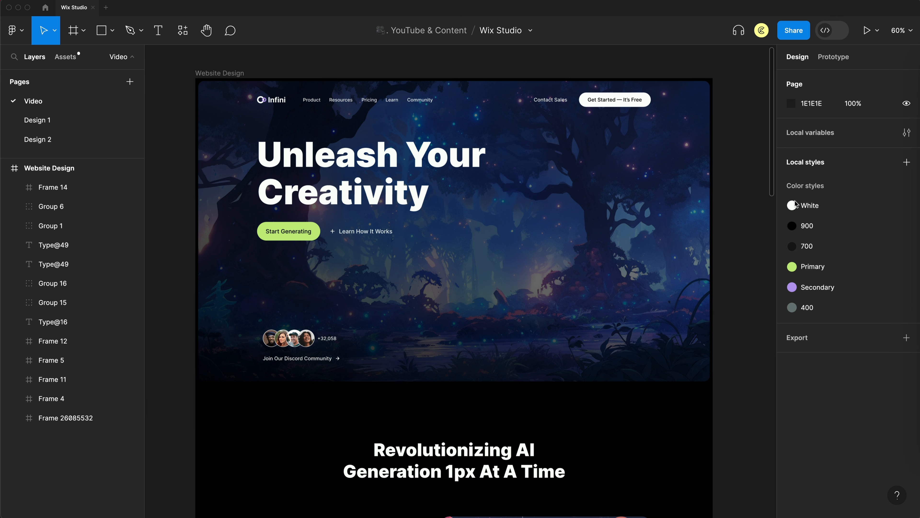
left_click(888, 205)
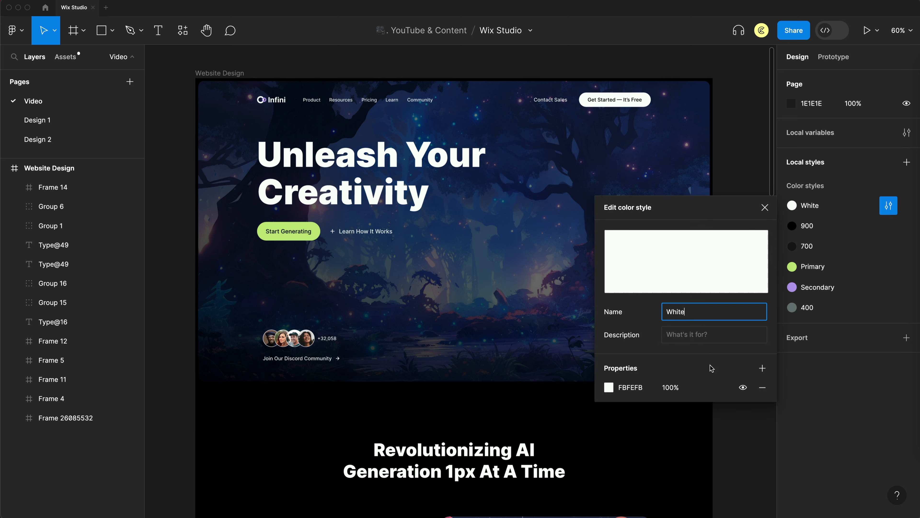
left_click(634, 391)
key("super+c")
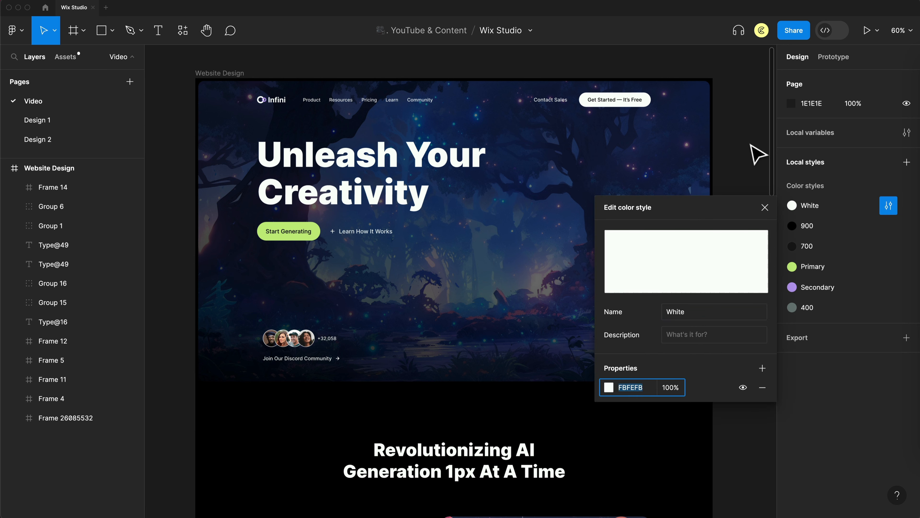
- Switch from Figma to the Wix Studio editor and open the site color styles
left_click(755, 152)
left_click(911, 84)
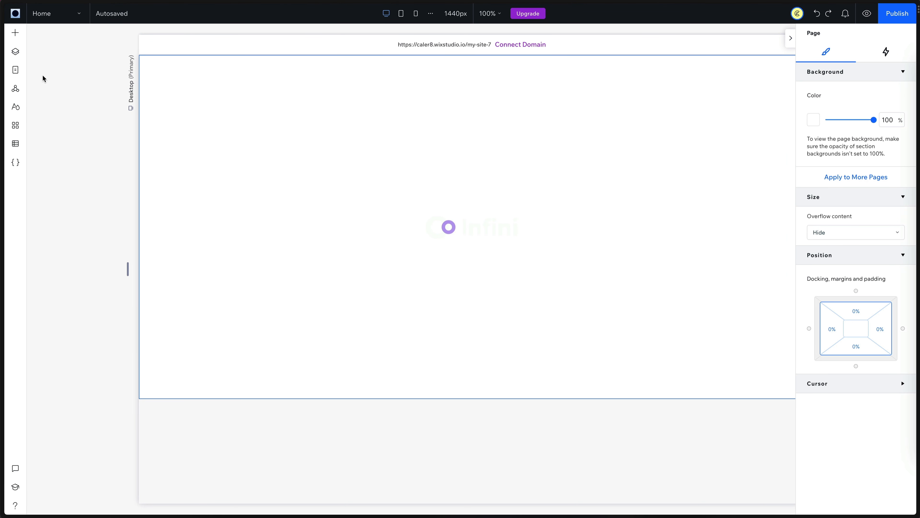
left_click(15, 107)
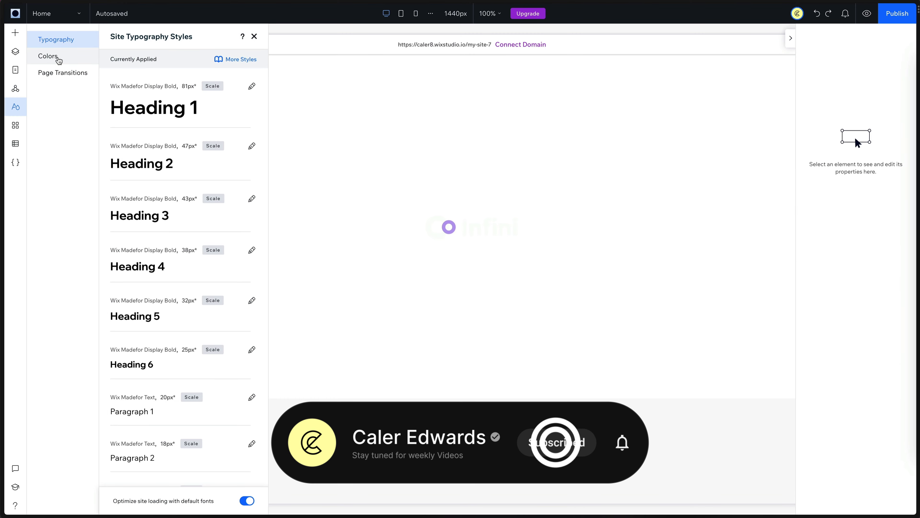
left_click(57, 58)
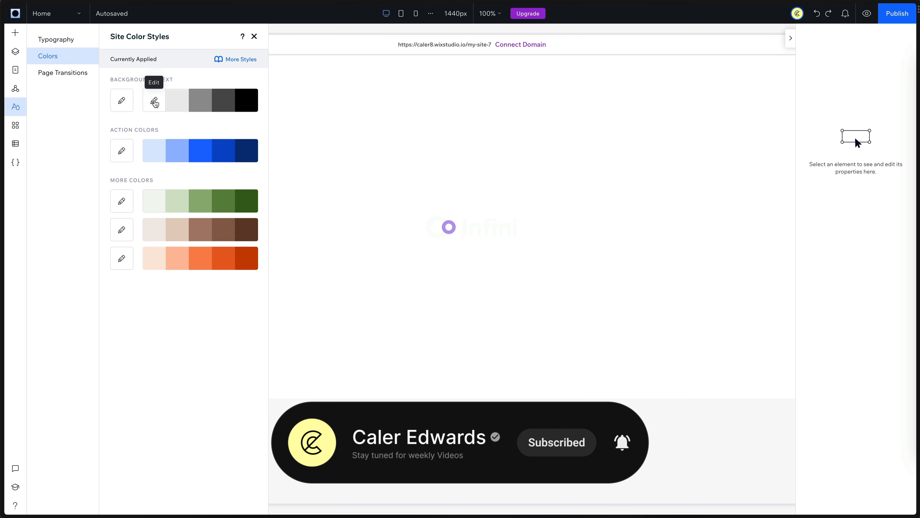
- Set the lightest Background & Text color to #FBFEFB and the second-darkest one to #161616
left_click(155, 103)
left_click(296, 196)
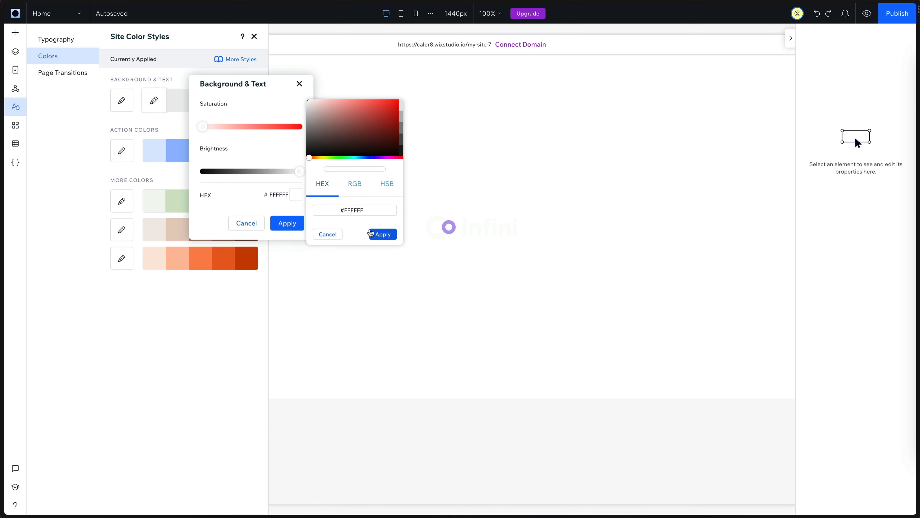
double_click(354, 210)
key("super+v")
left_click(384, 235)
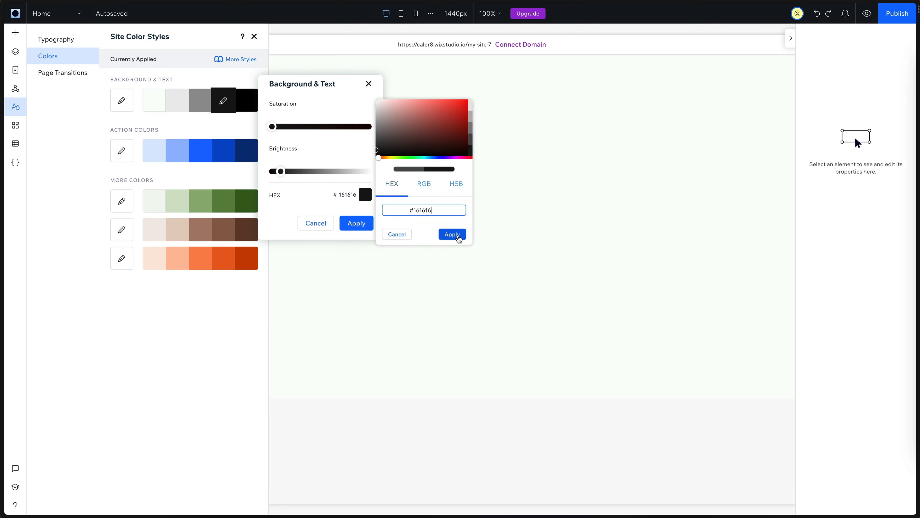
left_click(457, 237)
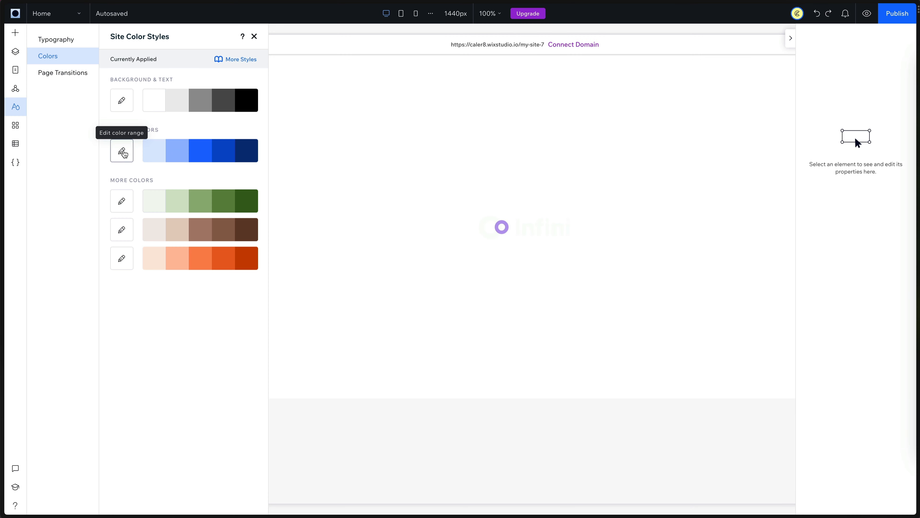
- Change the Action Colors range to one based on #C5EF82
left_click(122, 151)
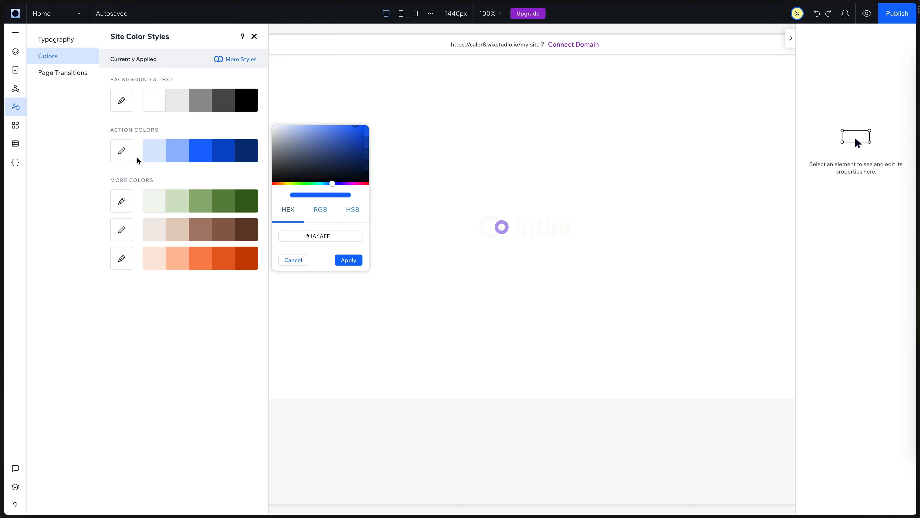
double_click(335, 236)
type("#C5EF82")
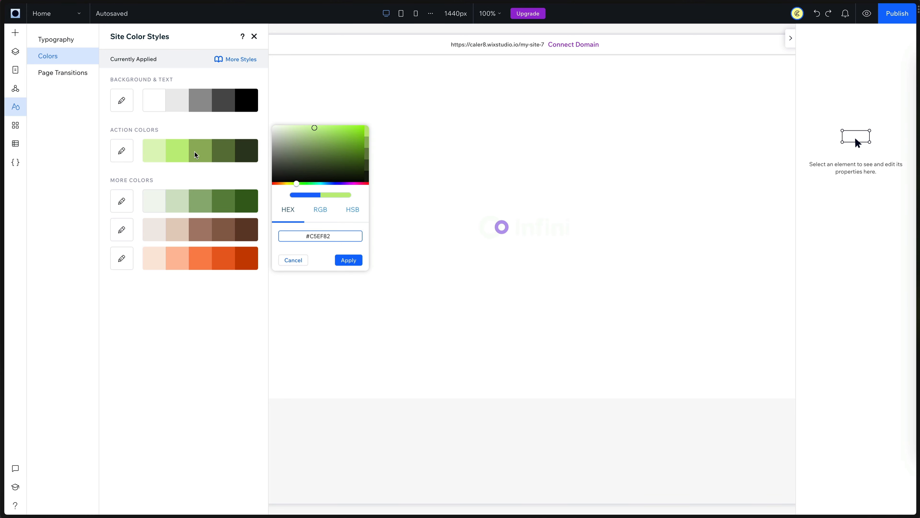
left_click(346, 260)
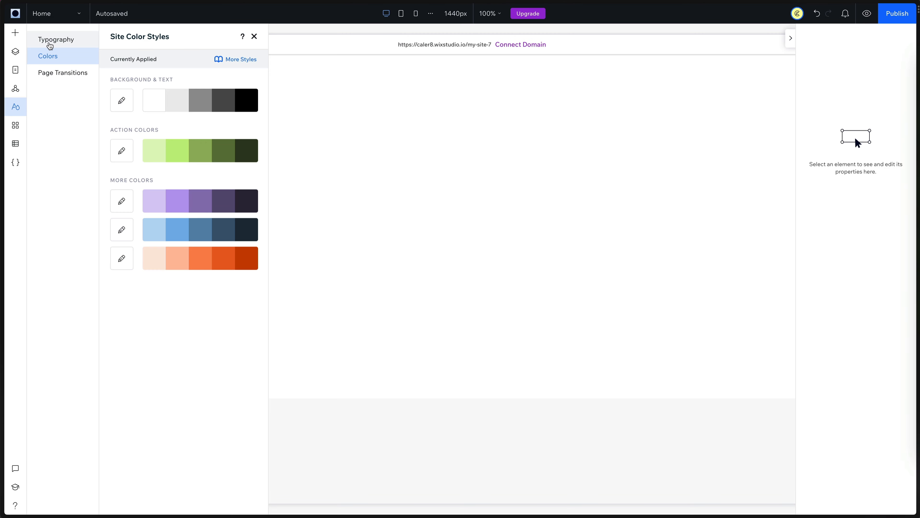
- Set the Heading 1 typography style to a font size of 96 px with text scaling on
left_click(50, 45)
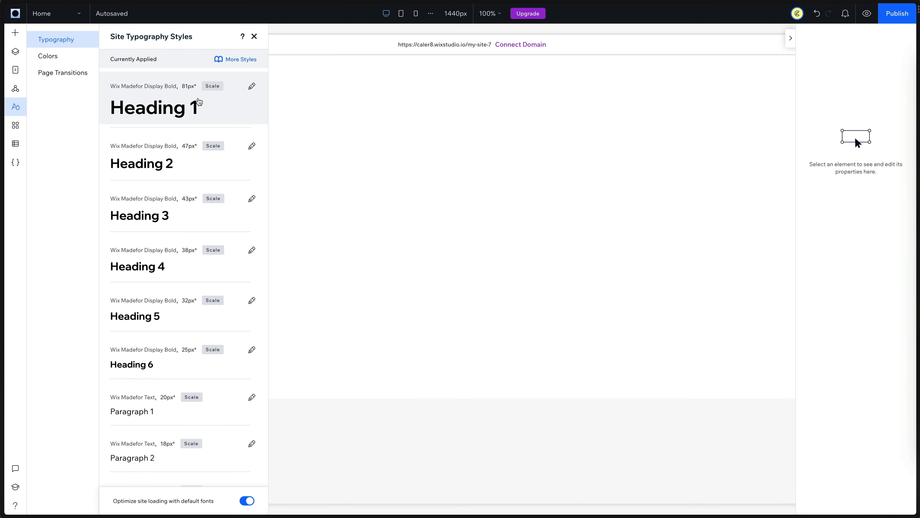
left_click(252, 86)
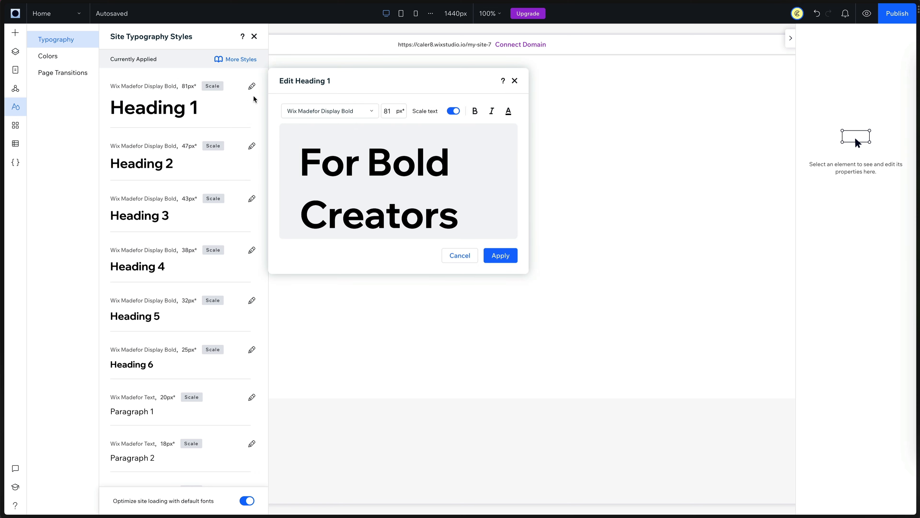
left_click(391, 111)
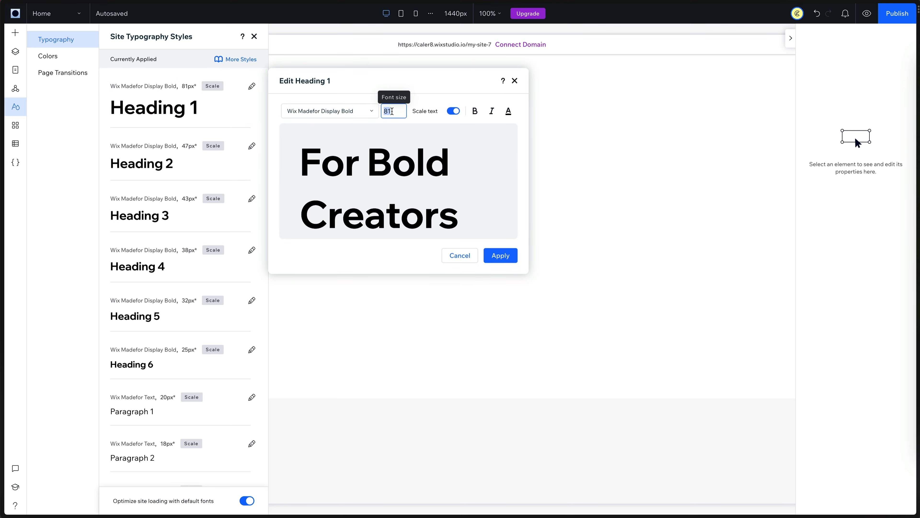
key("Return")
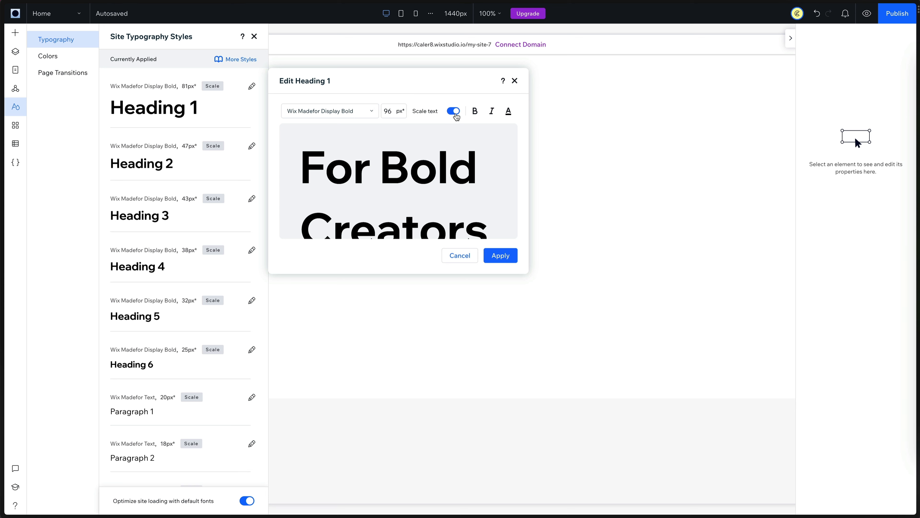
left_click(454, 111)
left_click(455, 111)
left_click(500, 255)
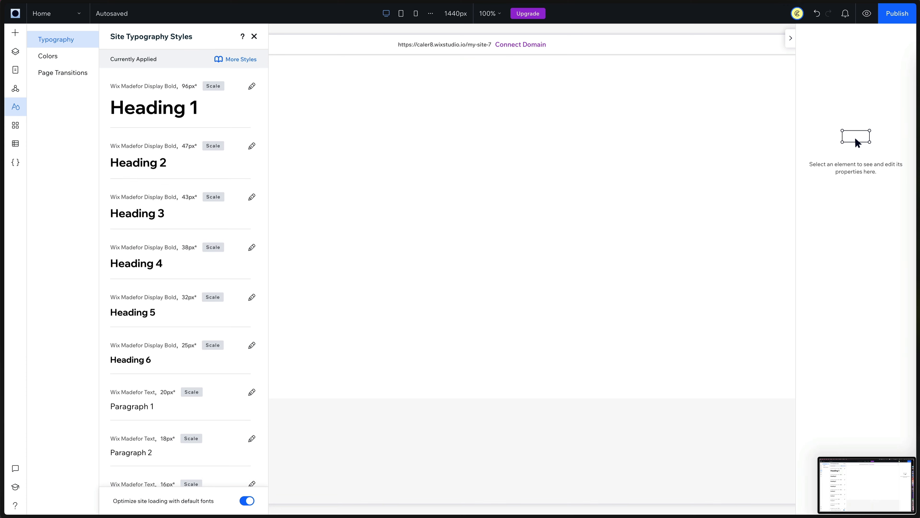
- Set the Heading 2 style to 49 px and the Heading 3 style to 39 px
left_click(251, 145)
left_click(389, 172)
type("49")
left_click(500, 315)
left_click(253, 197)
left_click(391, 222)
type("39")
left_click(500, 367)
- Set the Heading 4 style to 32 px and Heading 5 to 24 px, and open the Heading 6 style for editing
left_click(252, 248)
left_click(396, 272)
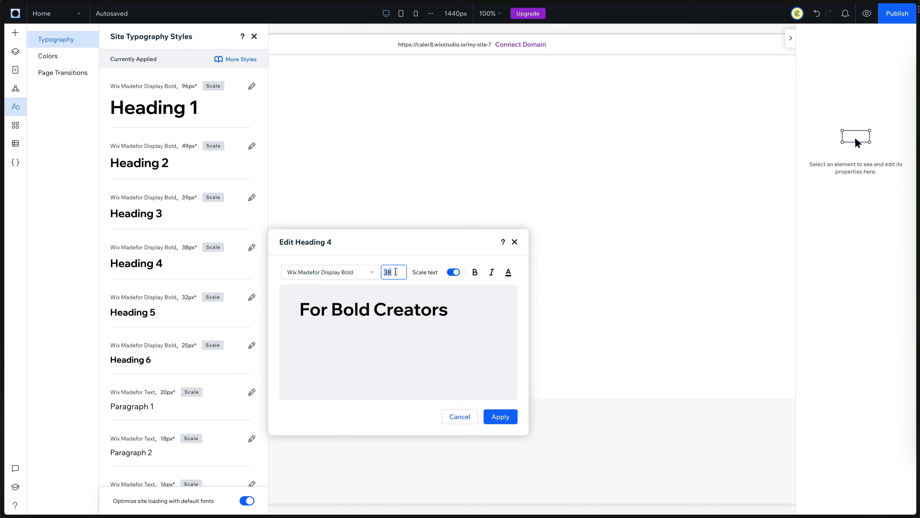
type("32")
left_click(501, 416)
left_click(252, 296)
left_click(393, 323)
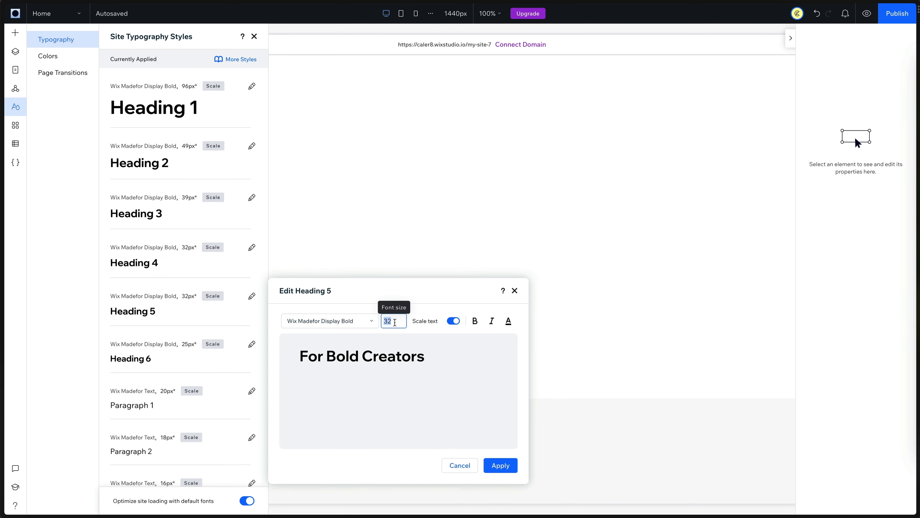
type("24")
left_click(501, 468)
left_click(252, 343)
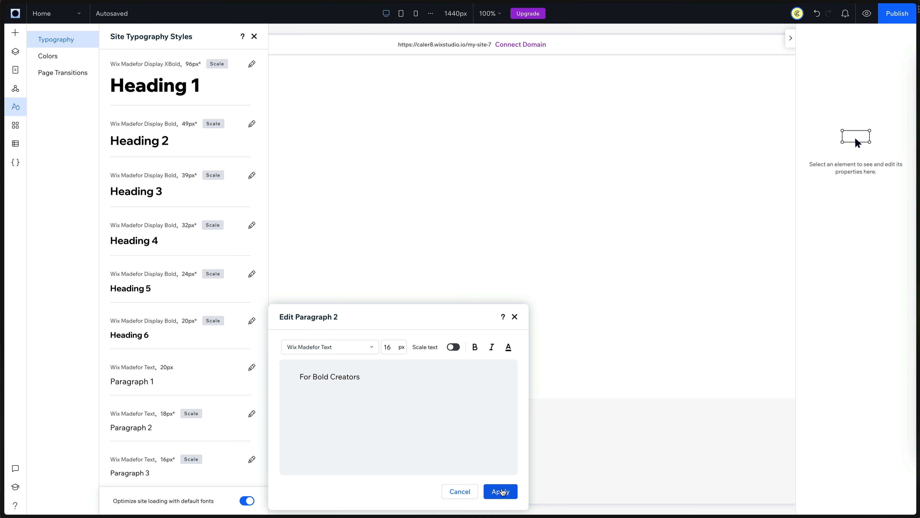
- Apply the 16 px size without text scaling to Paragraph 2 and open Paragraph 3's font size for editing
left_click(502, 491)
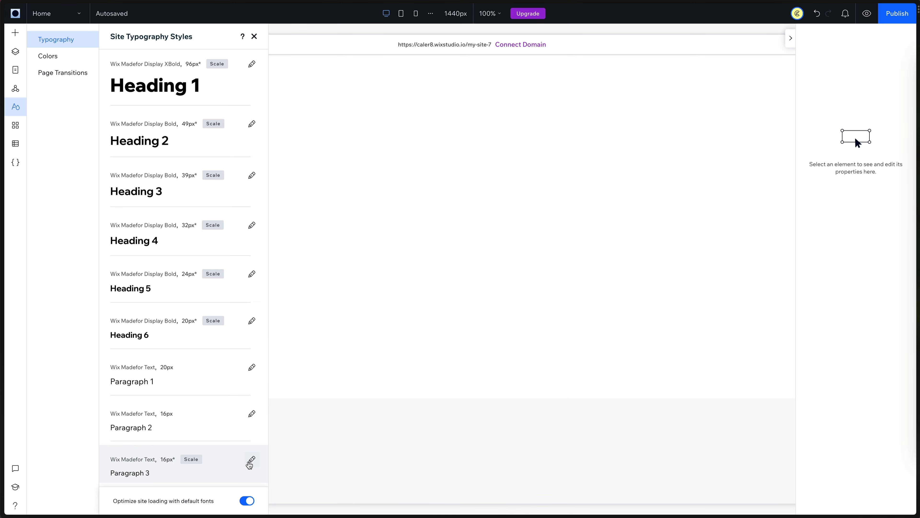
left_click(250, 459)
left_click(390, 345)
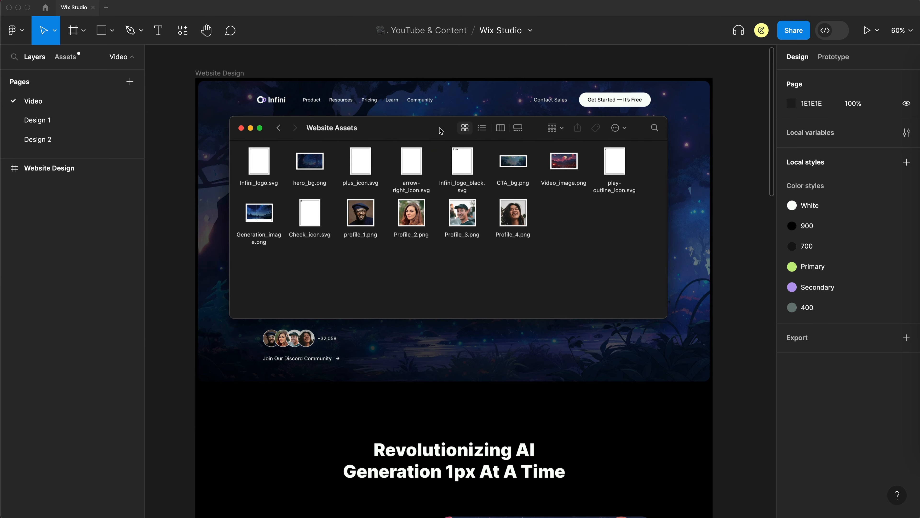
- Upload all files from the Website Assets folder to the site media and add Infini_logo.svg to the page
left_click_drag(440, 130, 453, 131)
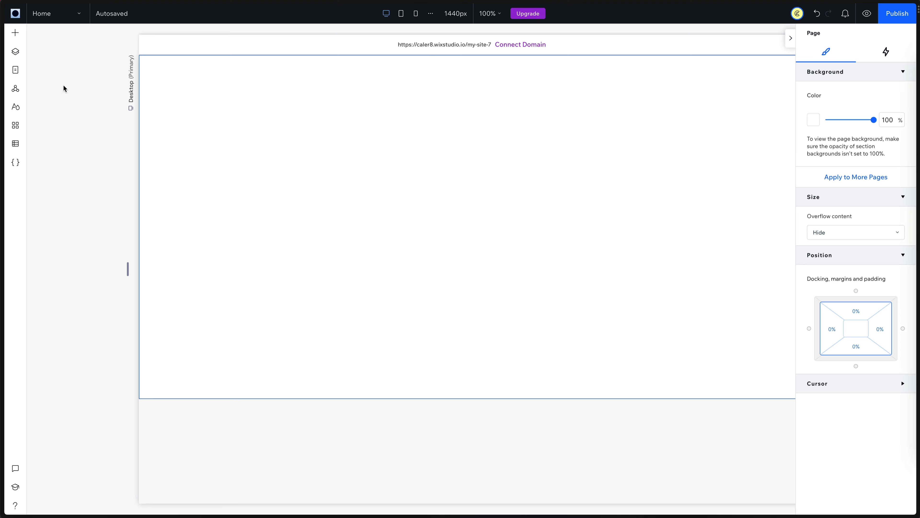
left_click(17, 34)
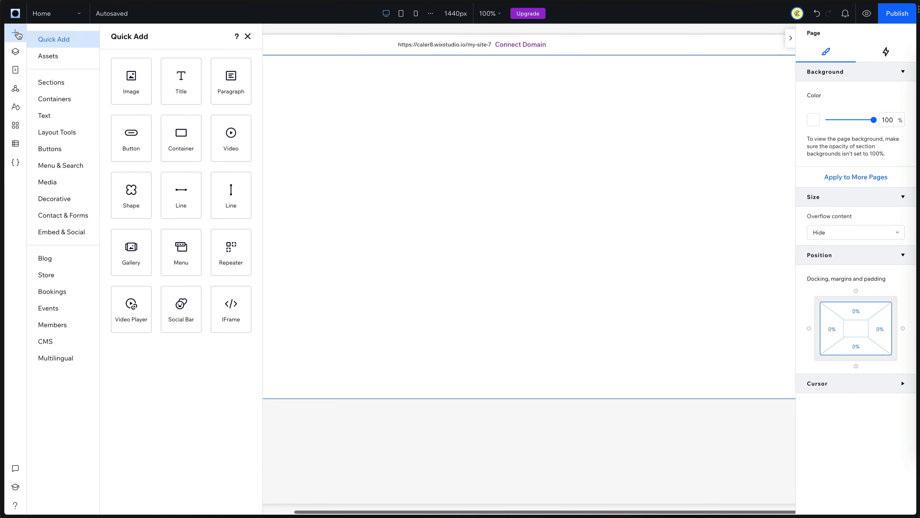
left_click(47, 183)
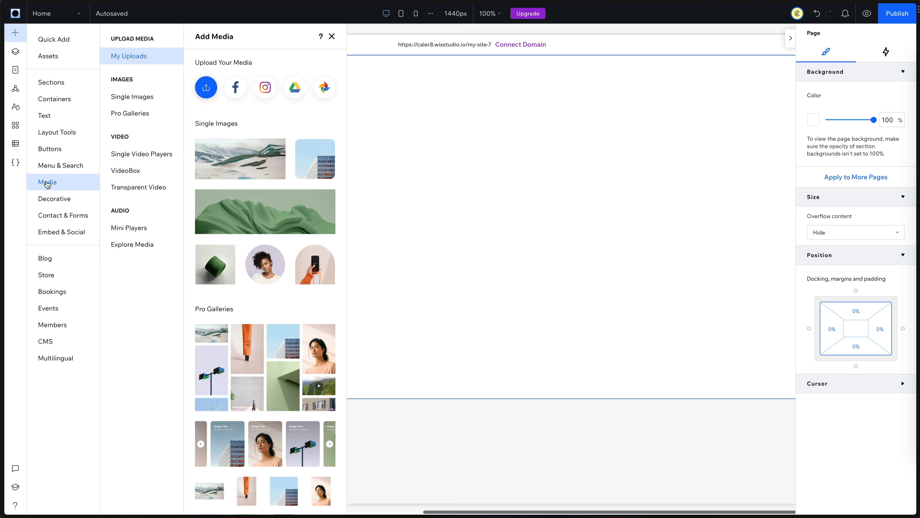
left_click(206, 88)
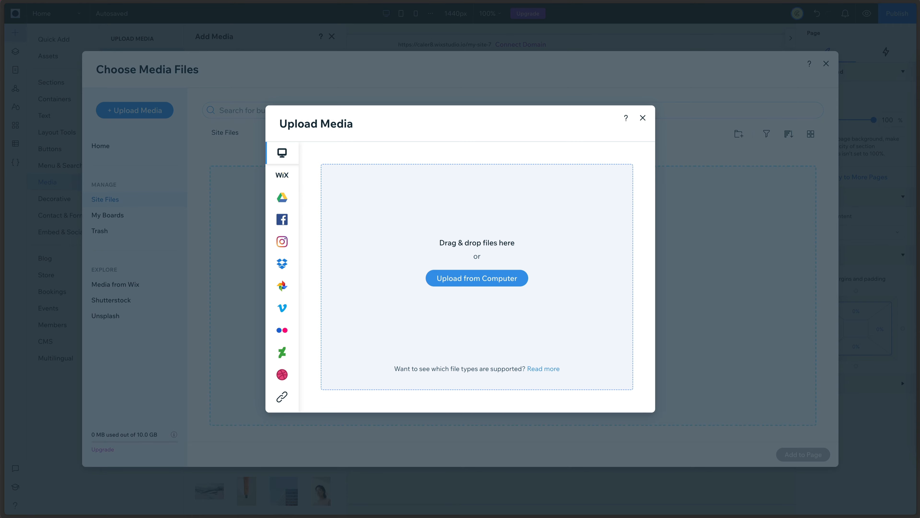
left_click_drag(218, 225, 345, 231)
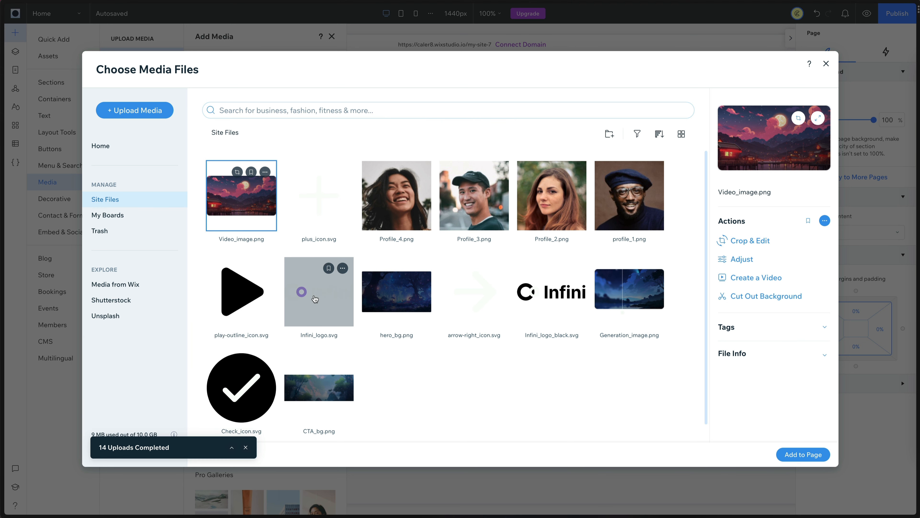
left_click(322, 297)
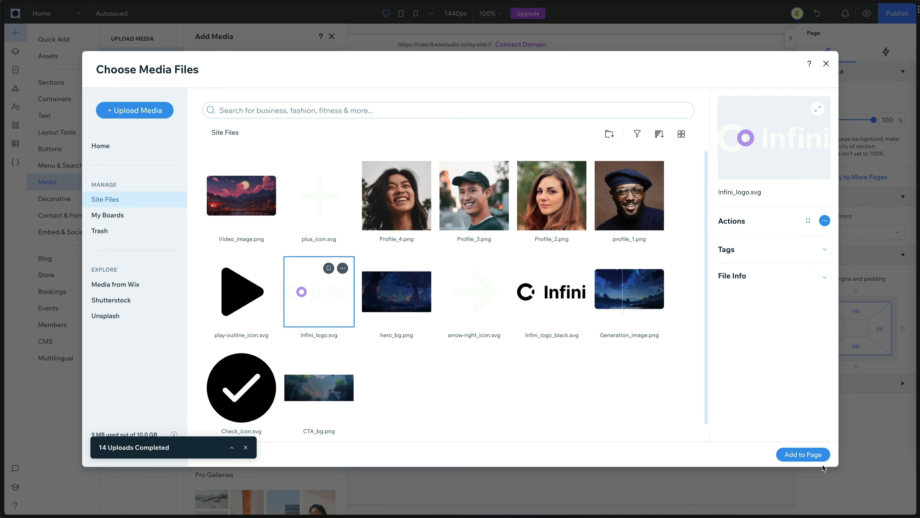
left_click(817, 456)
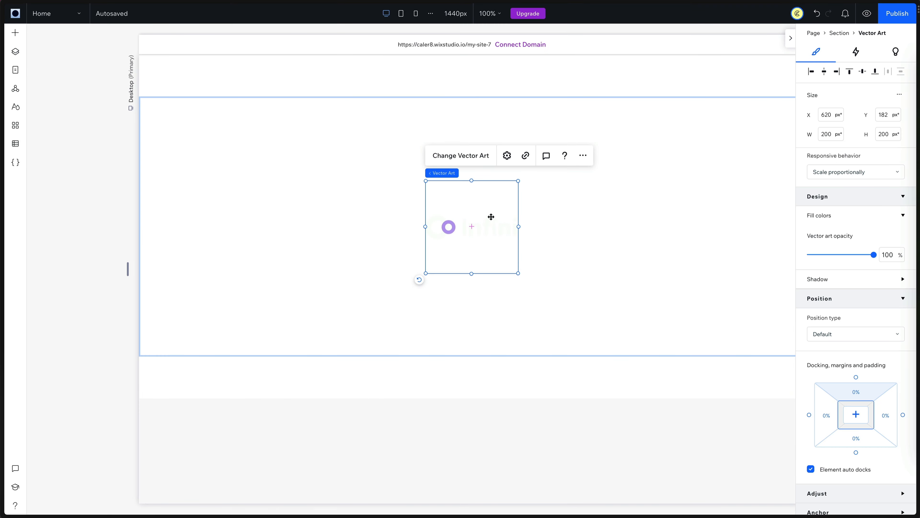
- Set the Home page's background color to the black theme color #000000
left_click(15, 51)
left_click(76, 60)
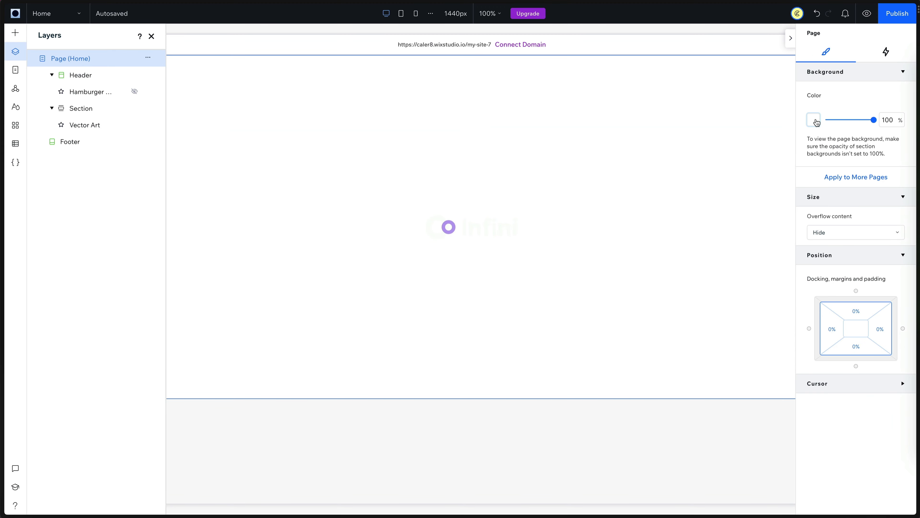
left_click(813, 119)
left_click(791, 102)
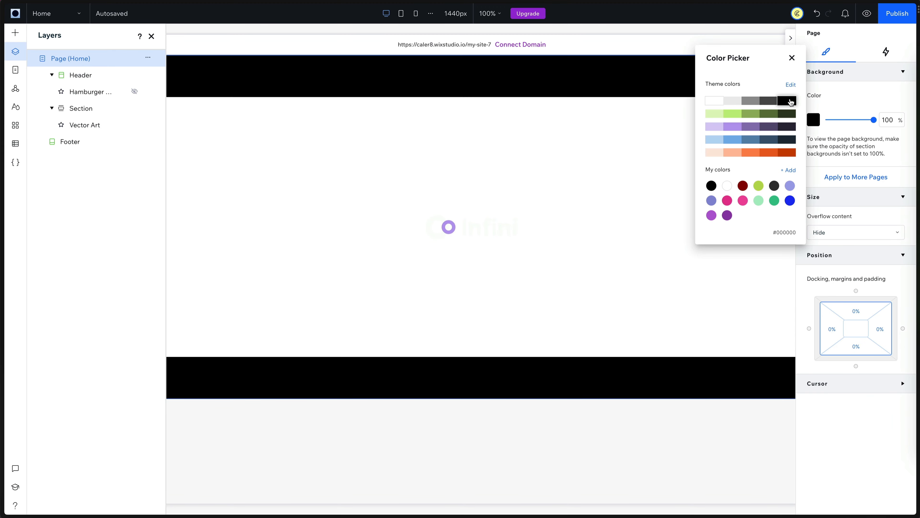
left_click(833, 105)
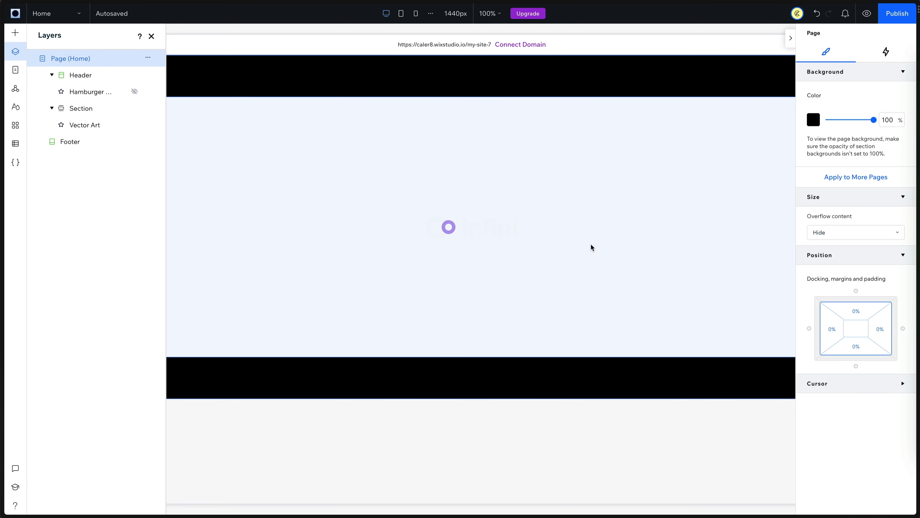
- Set the background of the section containing the logo to the black theme color #000000
left_click(580, 223)
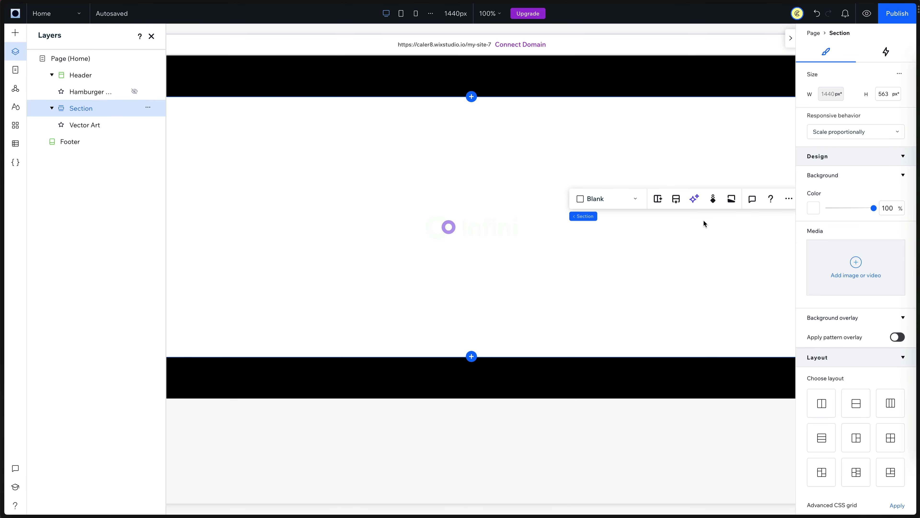
left_click(812, 209)
left_click(897, 287)
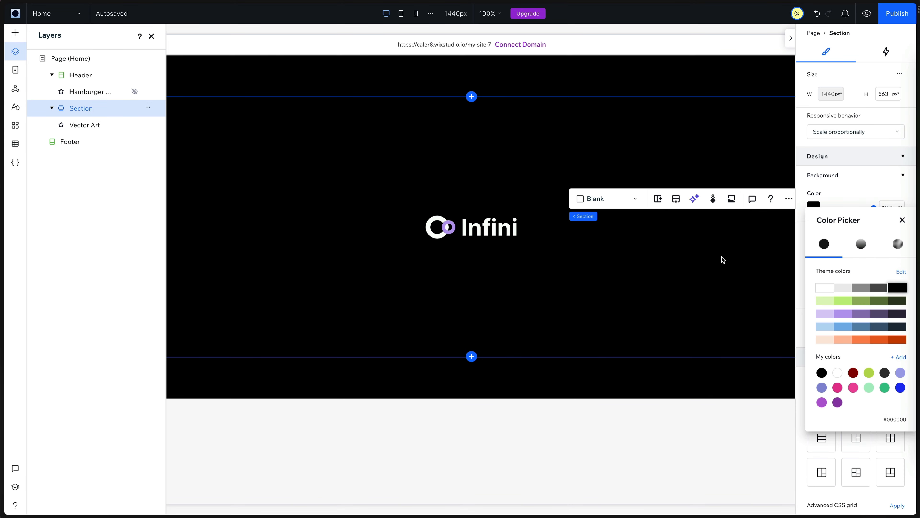
- Set the logo's width to 90 px and its height to 23 px
left_click(438, 227)
left_click(438, 226)
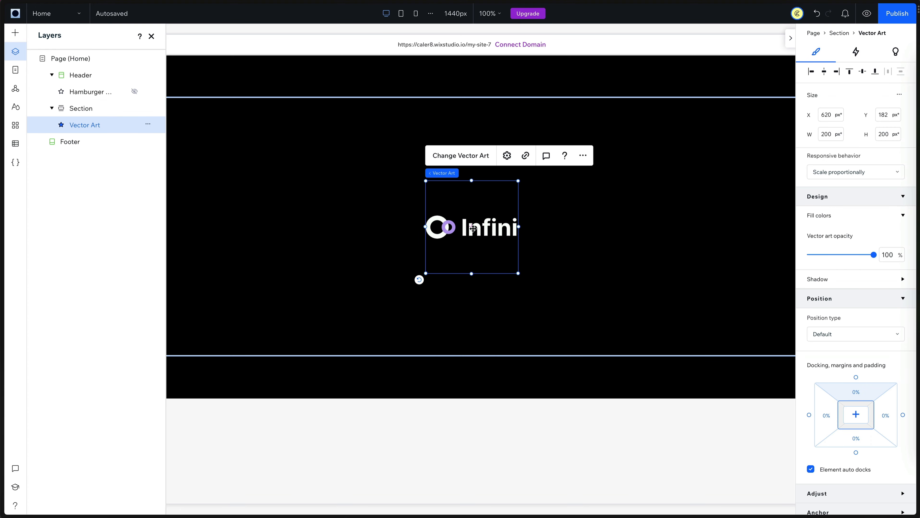
left_click(829, 134)
key("Tab")
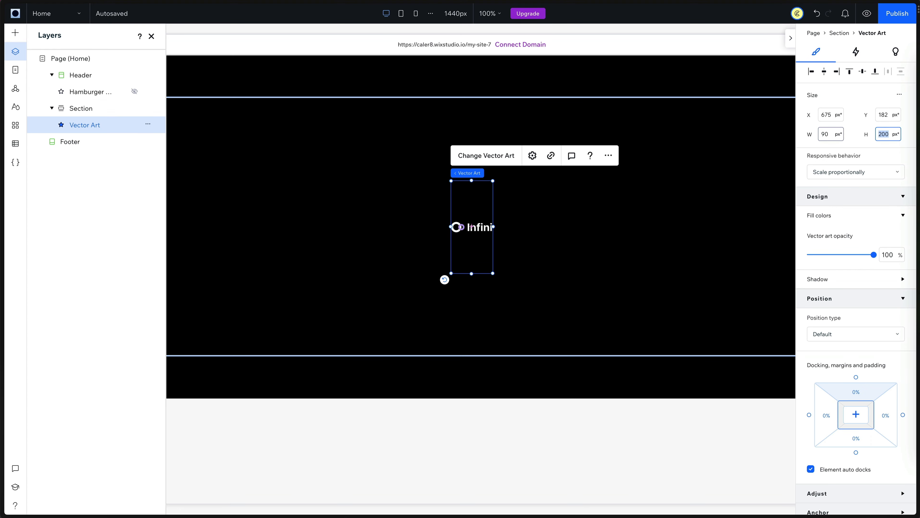
key("Return")
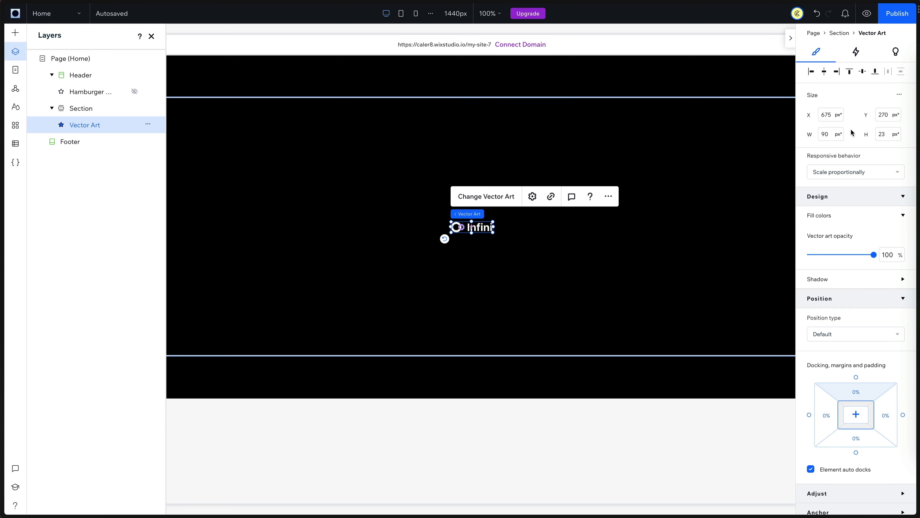
- Set the logo's responsive behavior to Fixed and place it near the header's left edge at about X 58, Y 34
left_click(841, 176)
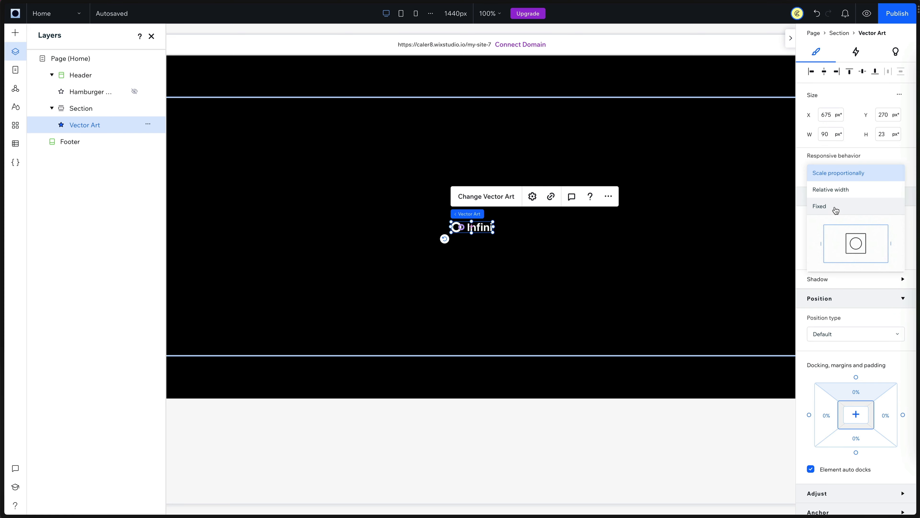
left_click(835, 207)
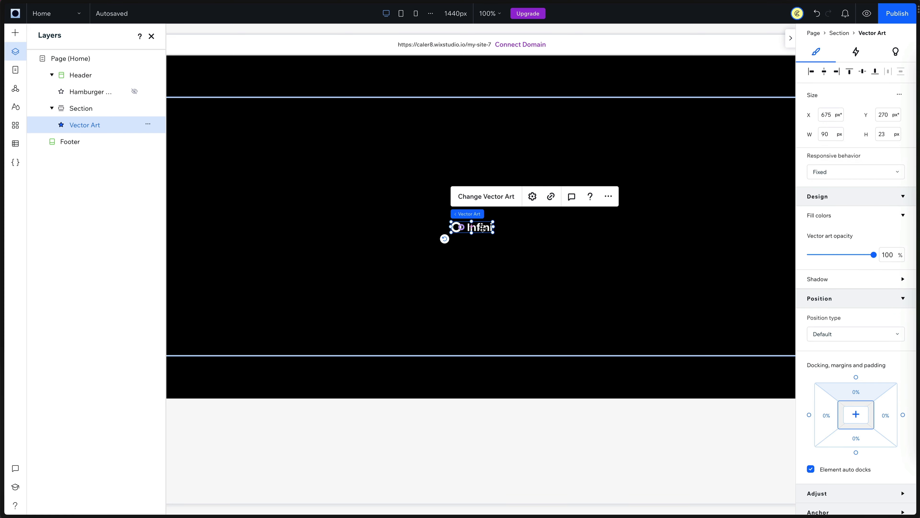
left_click_drag(482, 227, 195, 80)
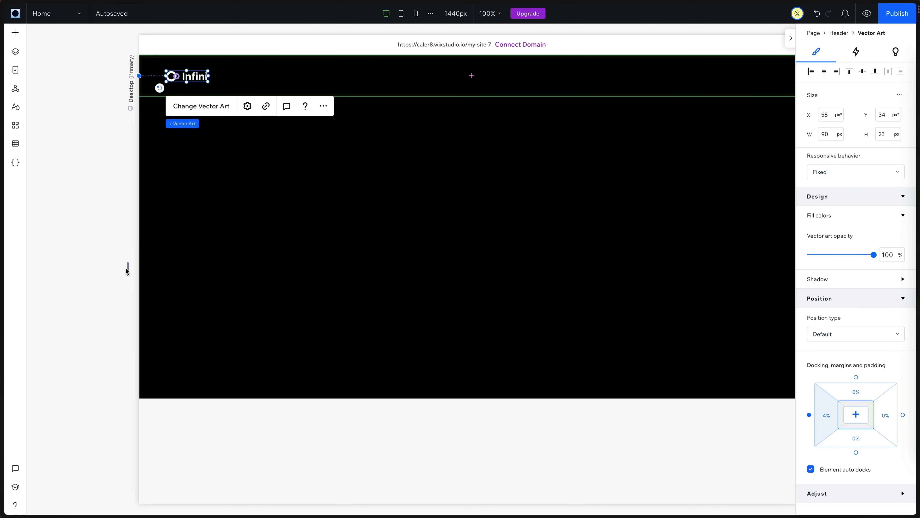
mouse_move(127, 270)
left_mouse_down()
mouse_move(177, 271)
mouse_move(136, 269)
left_mouse_up()
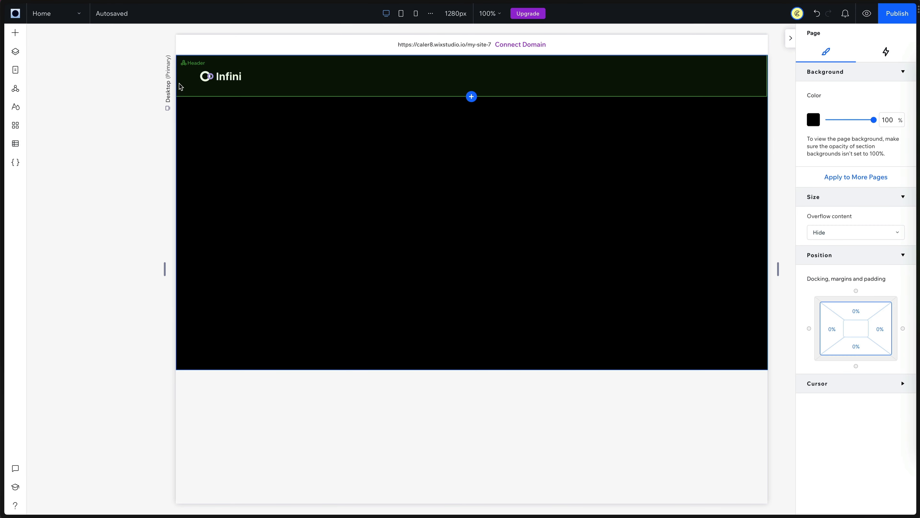
- Add a plain horizontal menu and place it in the header just to the right of the Infini logo
left_click(16, 33)
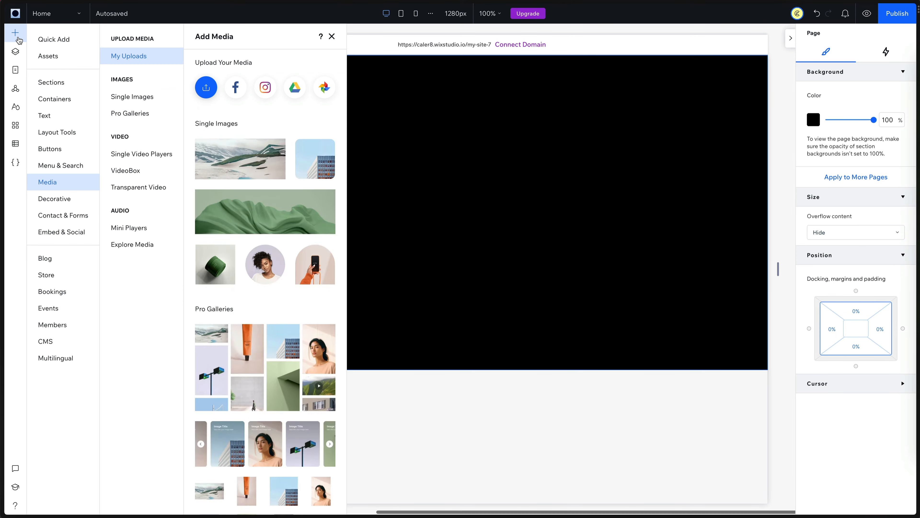
left_click(65, 168)
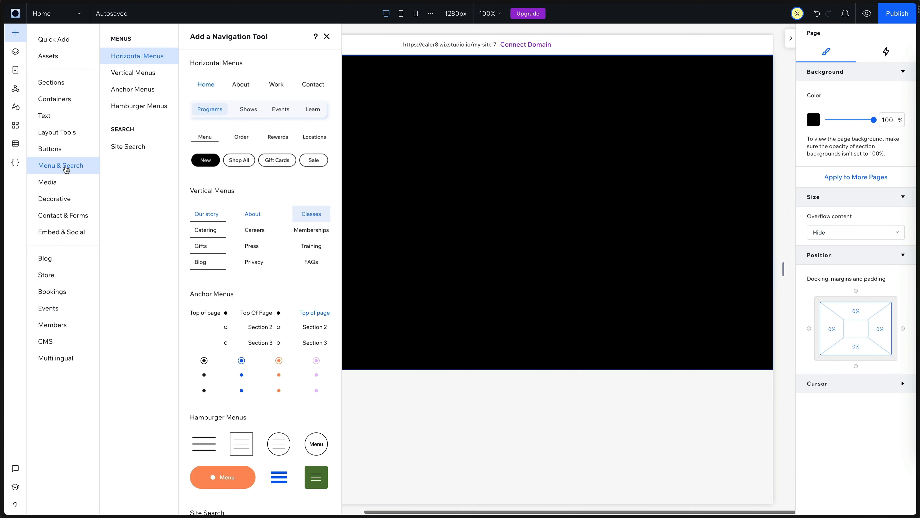
left_click(268, 89)
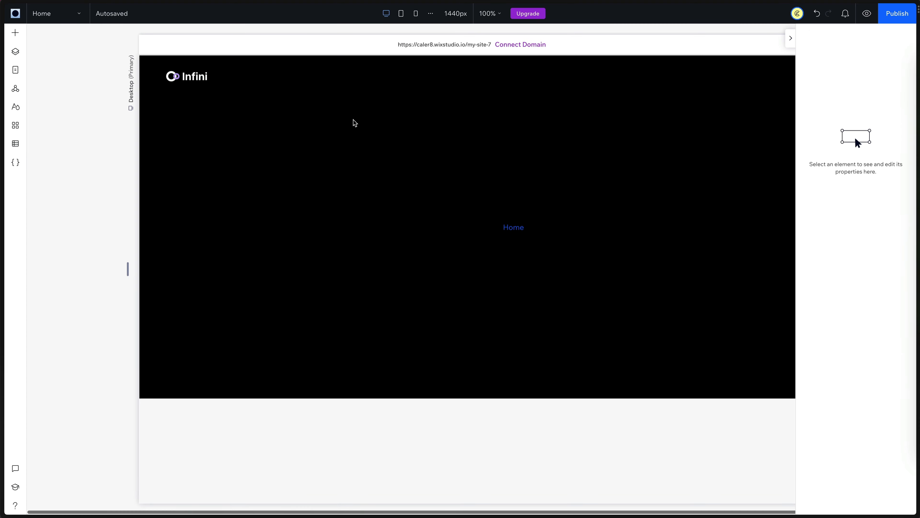
left_click_drag(507, 227, 267, 75)
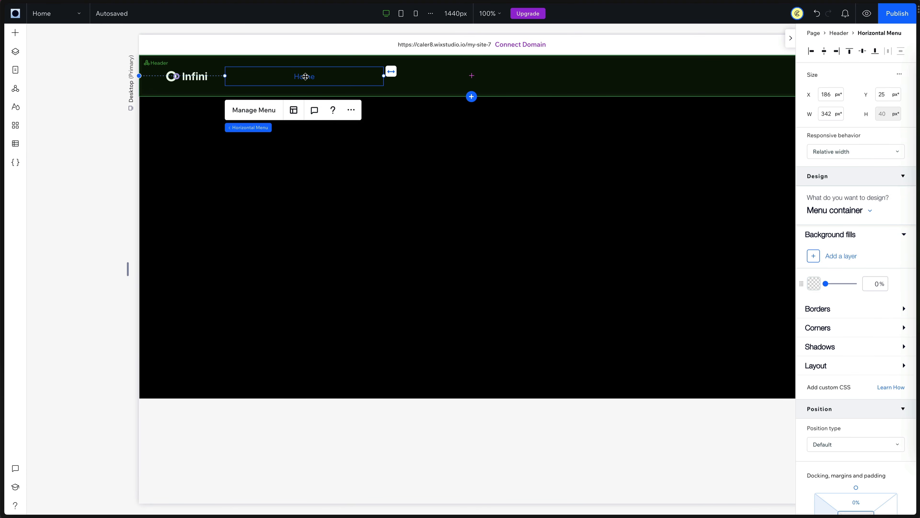
left_click(87, 71)
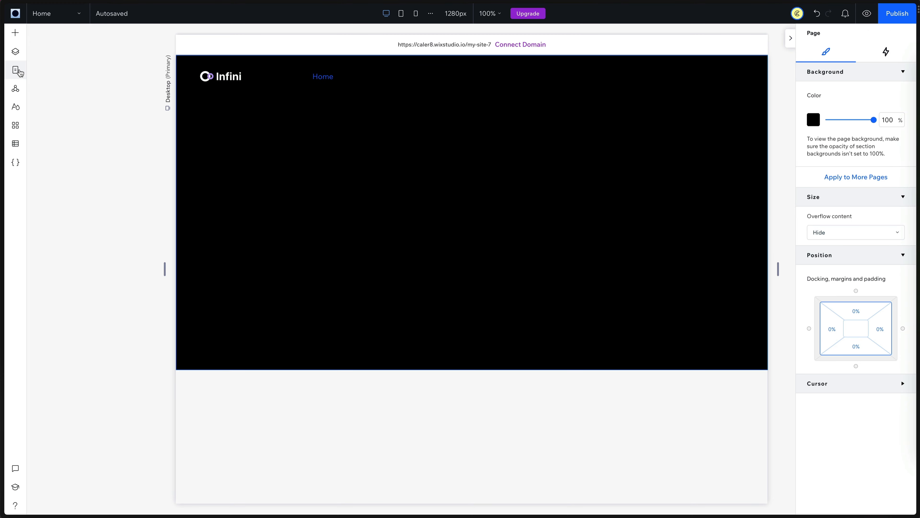
- Add blank pages named Product, Resources, Pricing, Learn and Community, and return to the Home page's header menu
left_click(16, 69)
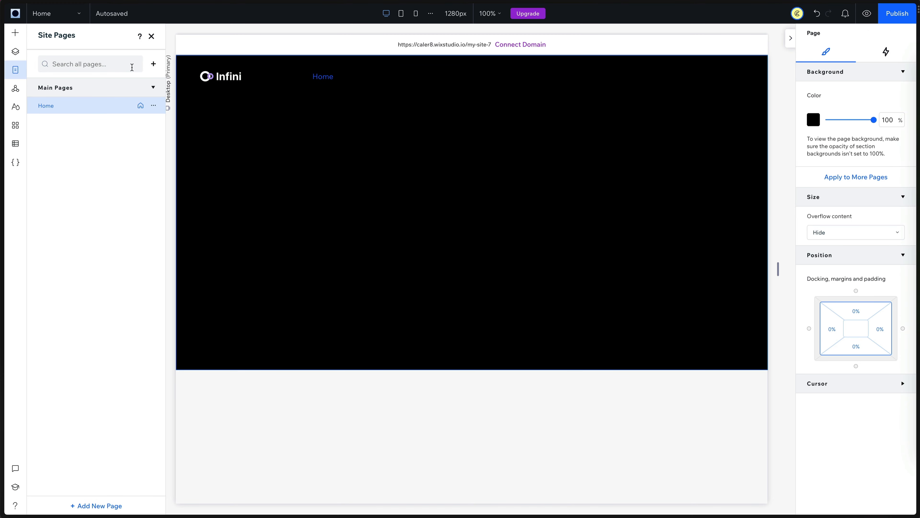
left_click(154, 65)
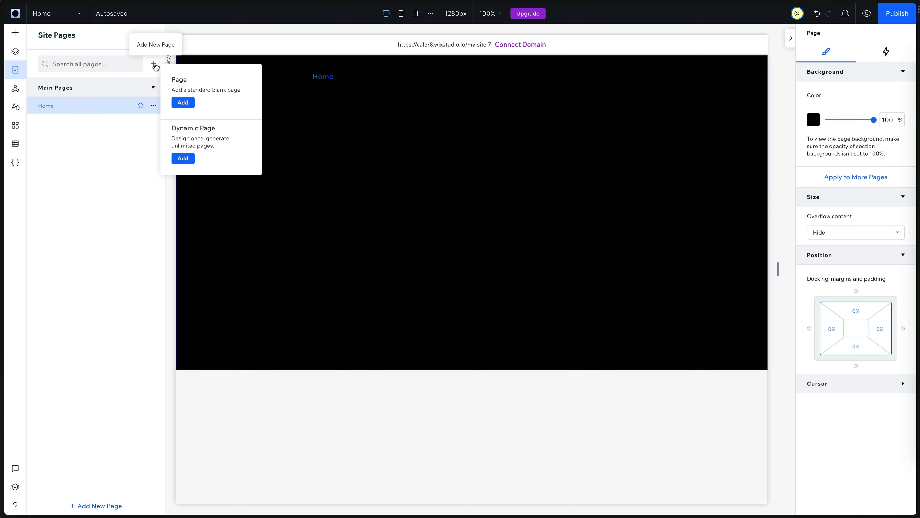
left_click(187, 106)
type("Product")
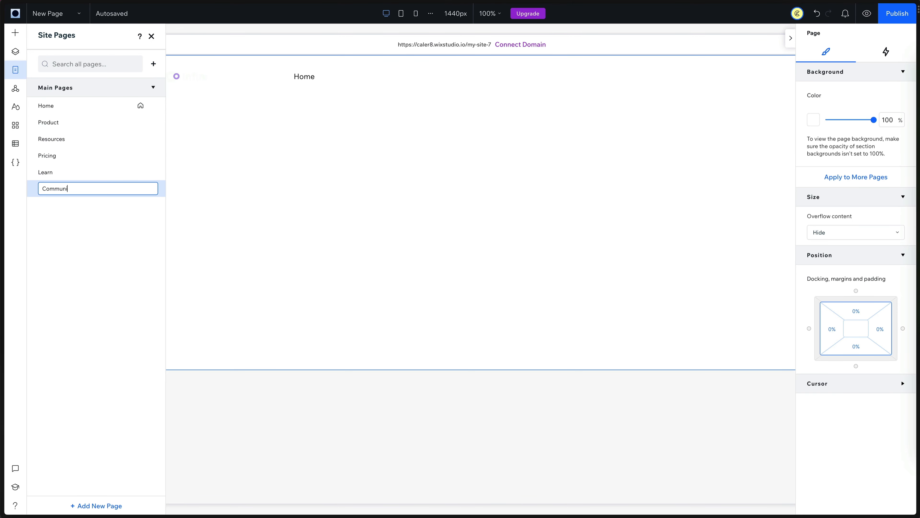
key("Return")
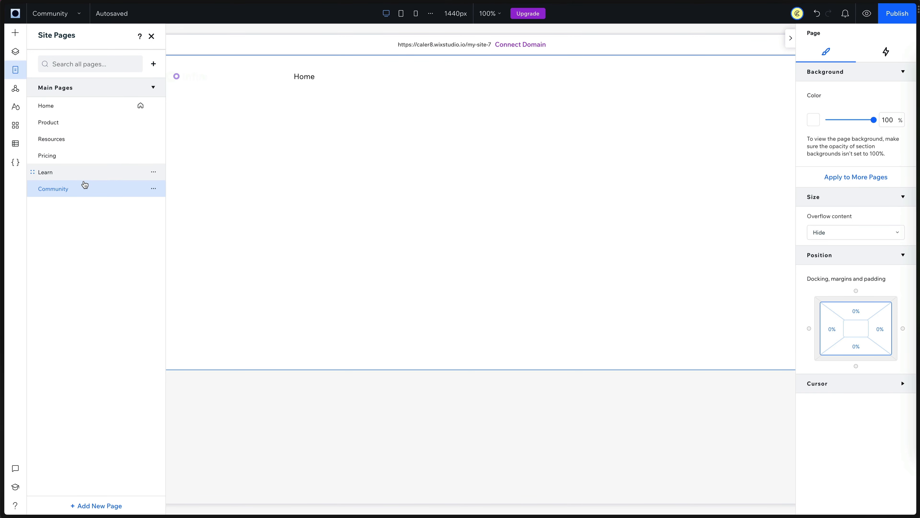
left_click(82, 105)
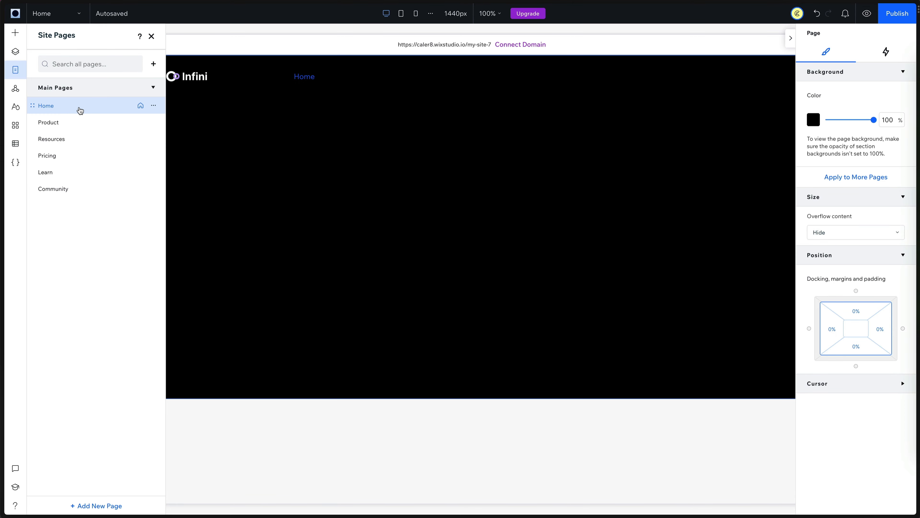
left_click(286, 77)
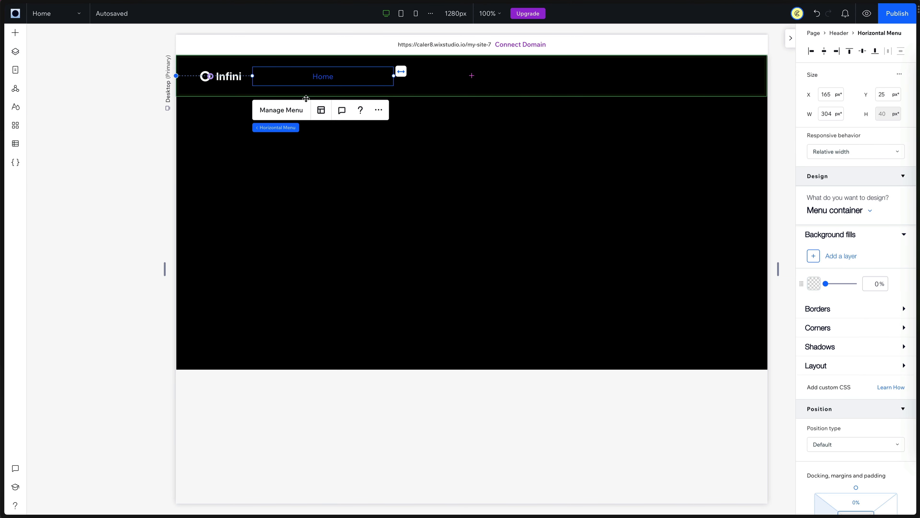
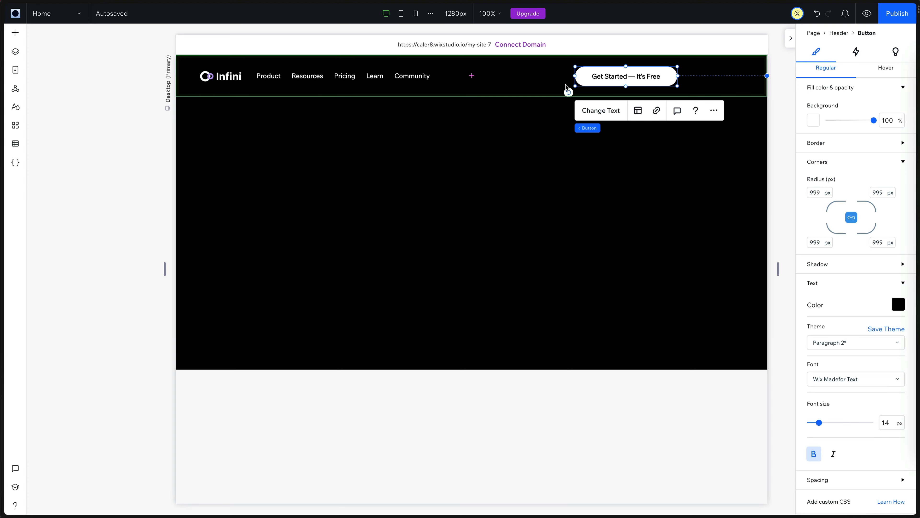
- Set the right margin of the header's Get Started button to 4%
scroll(840, 329, "down", 5)
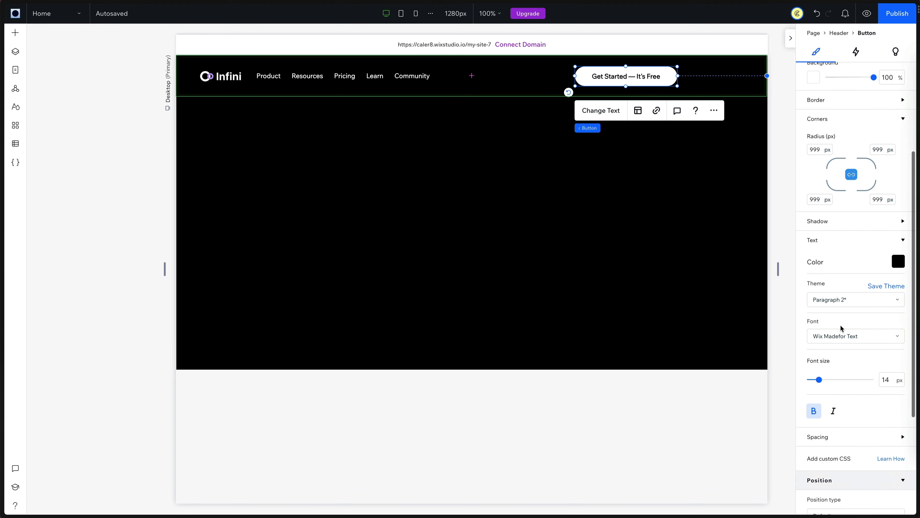
left_click(885, 462)
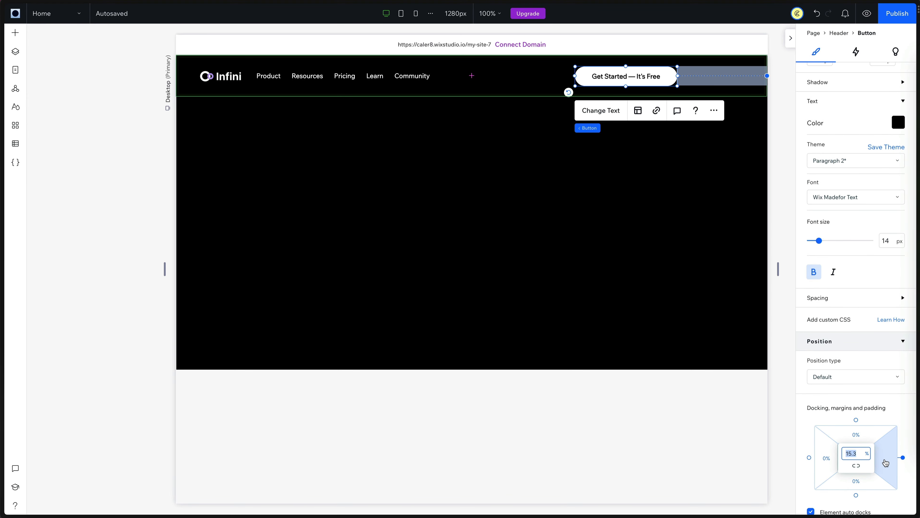
type("4")
key("Return")
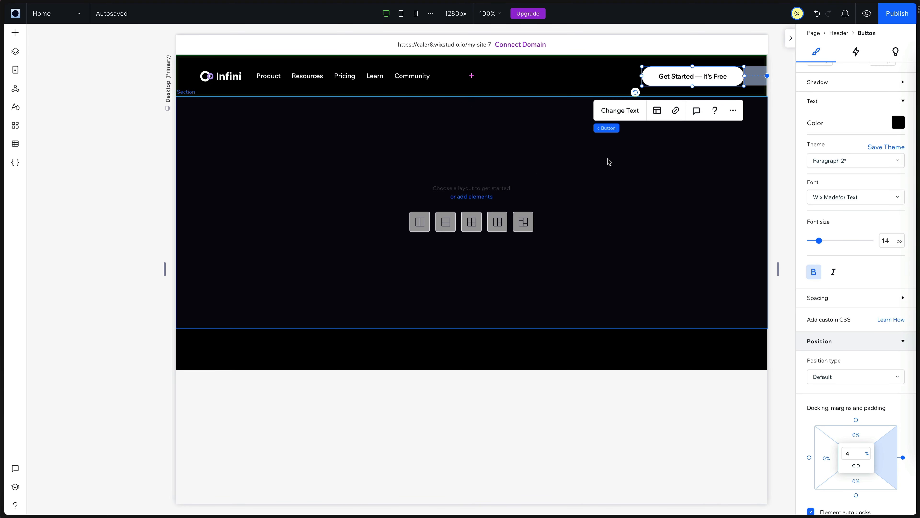
left_click(113, 147)
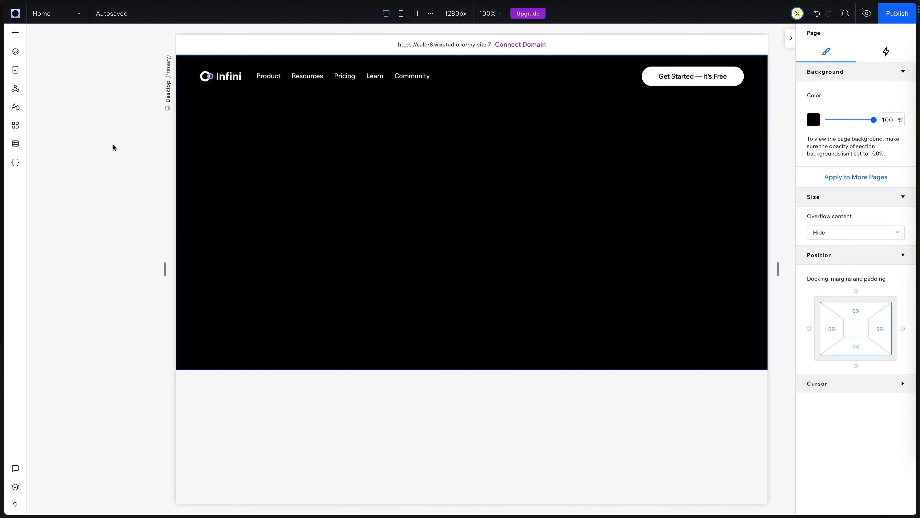
- Add the underlined Read More styled button and place it in the header, left of the Get Started button
left_click(15, 33)
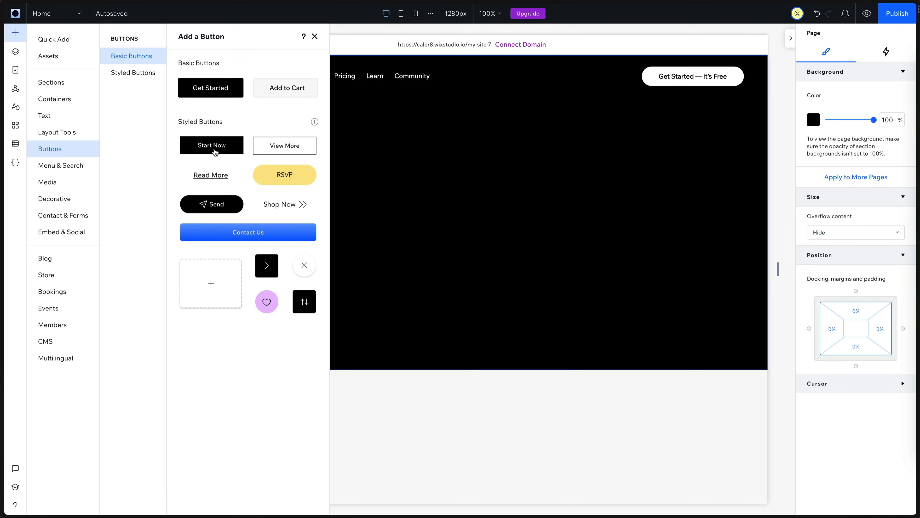
left_click(212, 177)
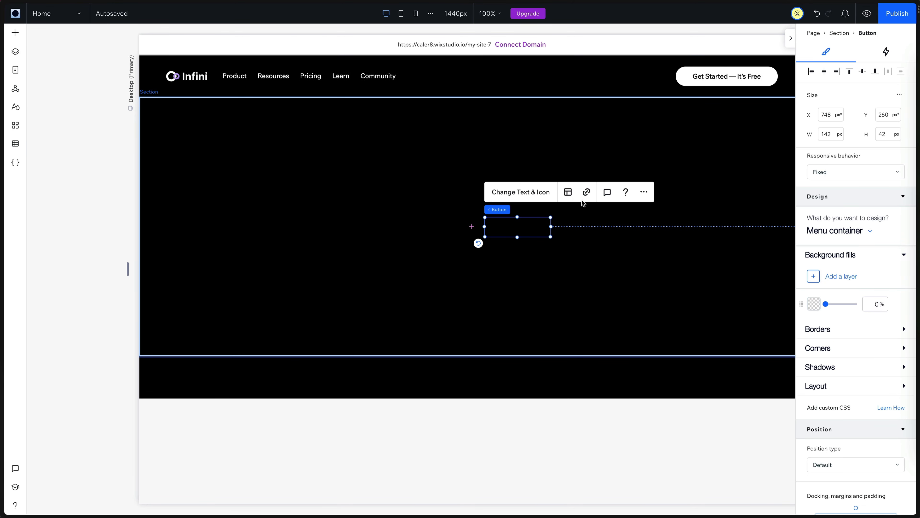
left_click_drag(518, 224, 625, 78)
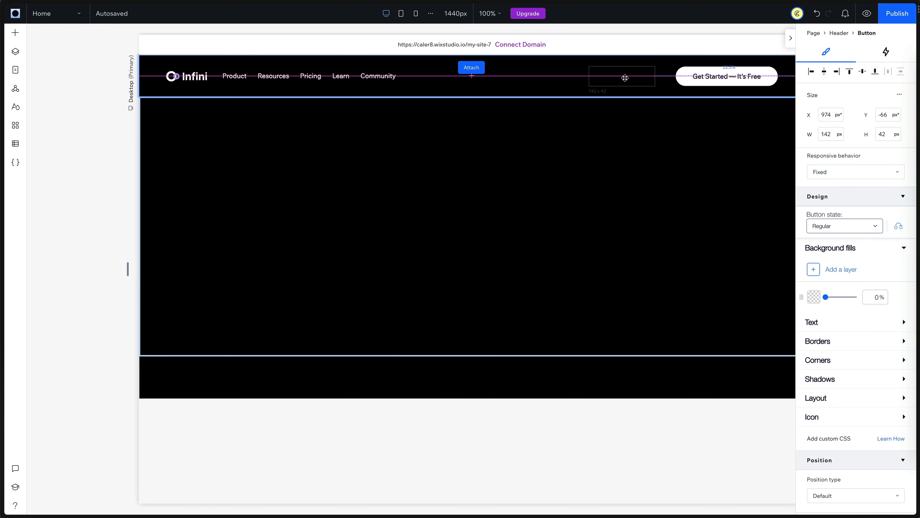
left_click_drag(746, 247, 746, 248)
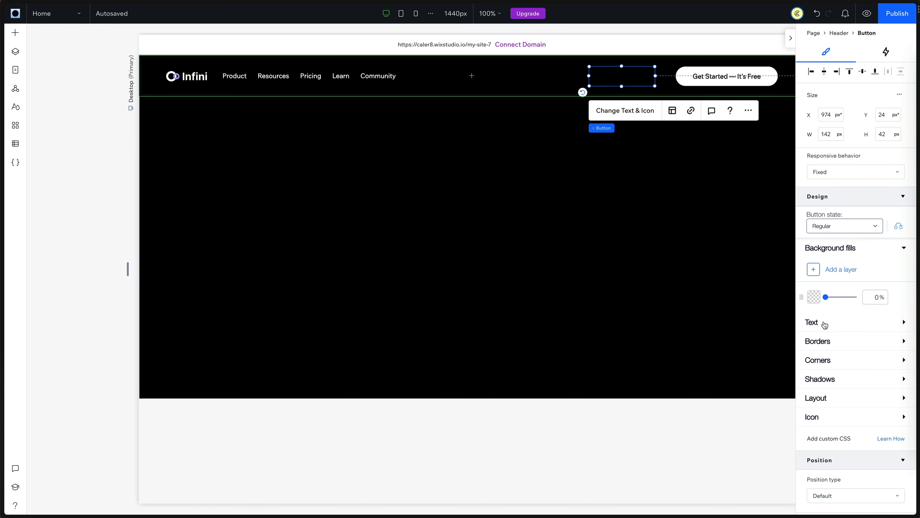
- Format the Read More button's text in the white theme color #FFFFFF, without underline and in bold
left_click(821, 322)
scroll(871, 421, "down", 2)
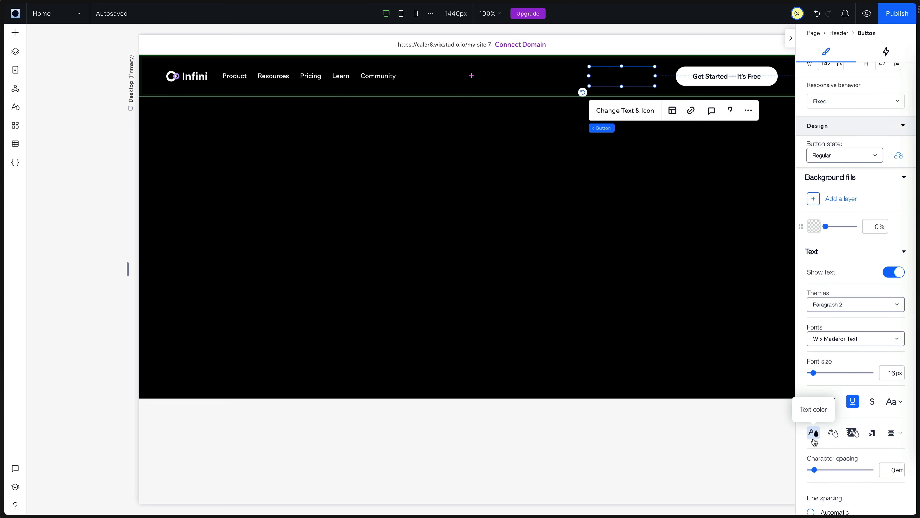
left_click(812, 434)
left_click(826, 376)
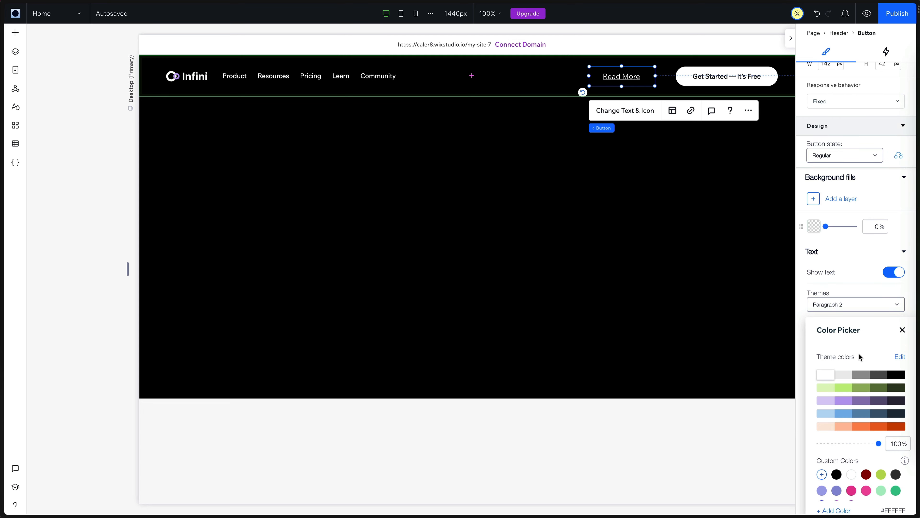
left_click(906, 333)
left_click(854, 406)
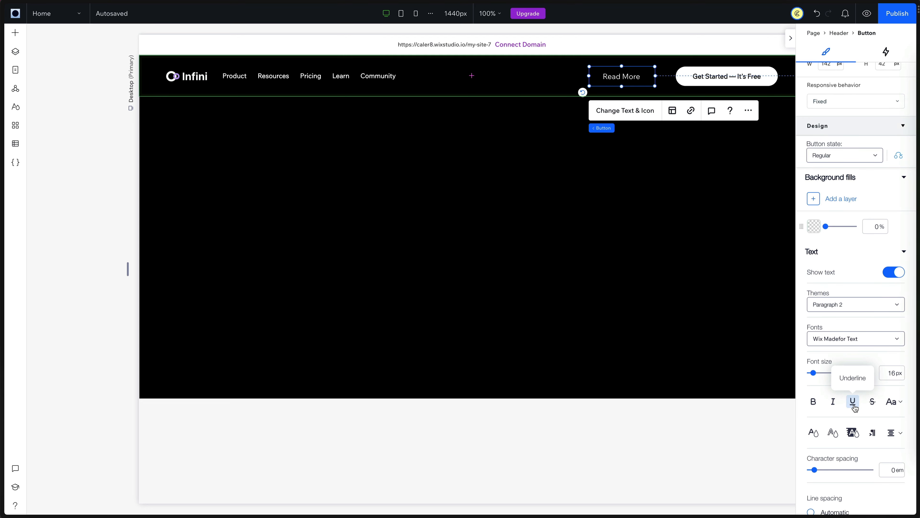
left_click(813, 403)
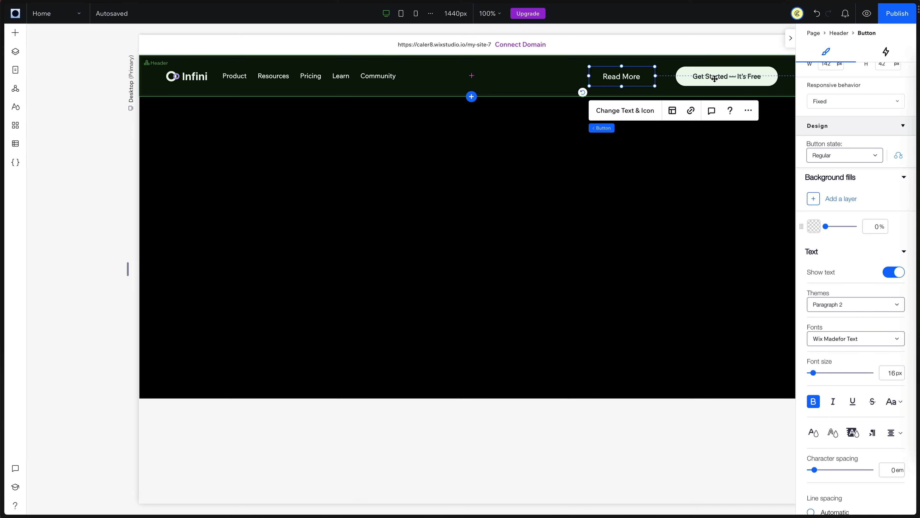
- Change the Read More button's text to "Contact Sales" and stack it with the Get Started button
left_click(628, 111)
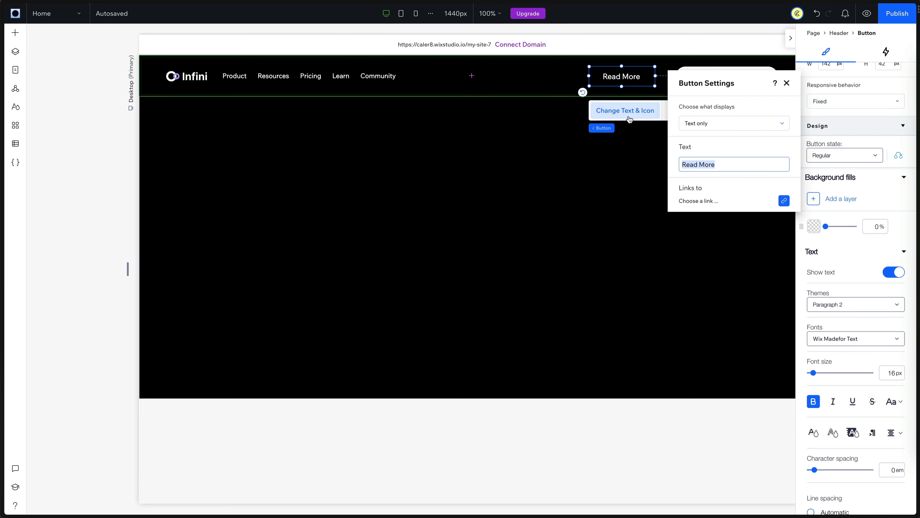
type("Contact Sales")
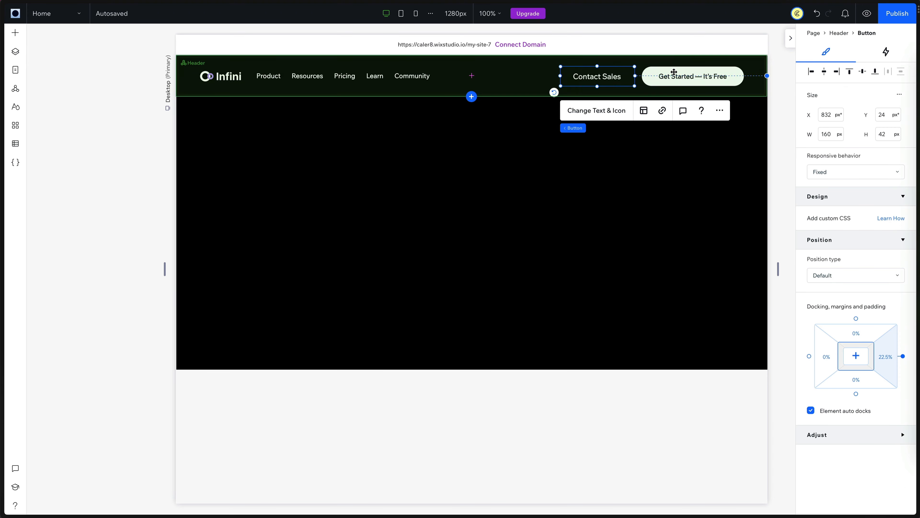
left_click(674, 74, "shift")
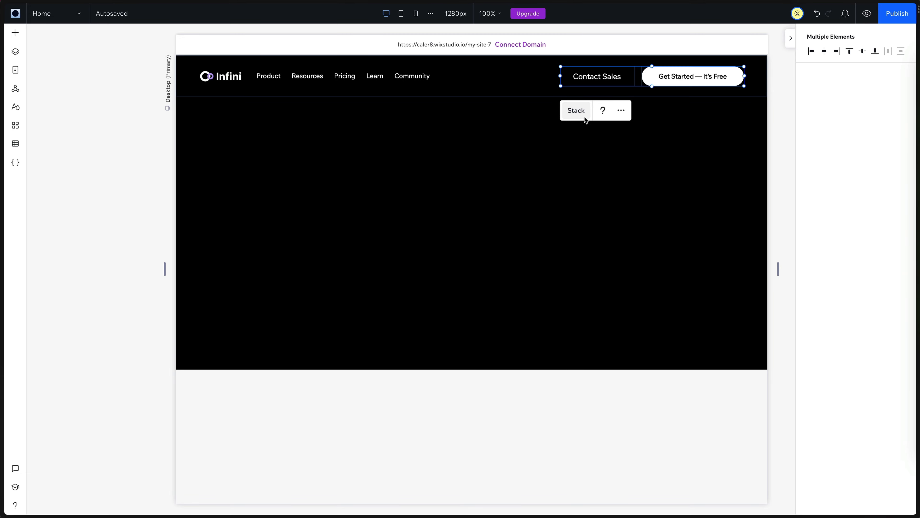
left_click(575, 117)
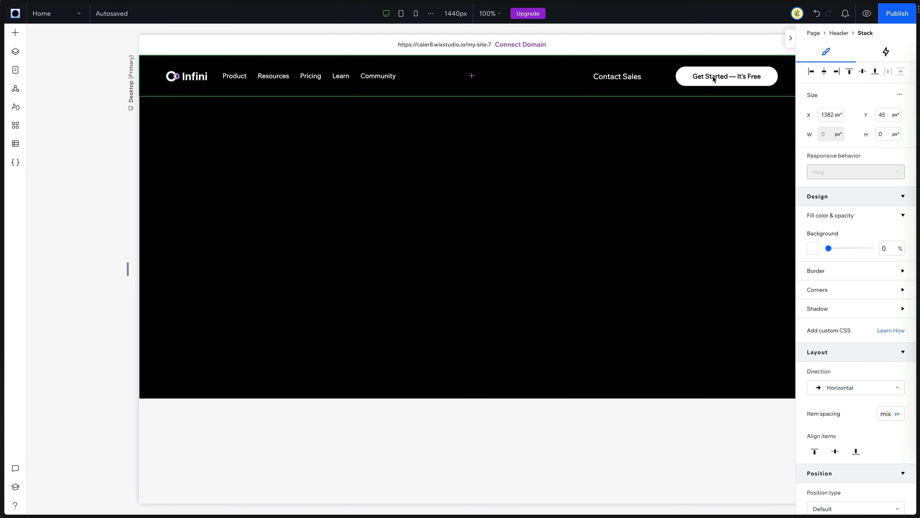
- Set the header button stack's item spacing to 8 px and align its items to the vertical center
left_click(888, 409)
key("shift+Up")
key("shift+Up")
key("shift+Up")
key("shift+Up")
key("shift+Up")
key("shift+Up")
key("shift+Up")
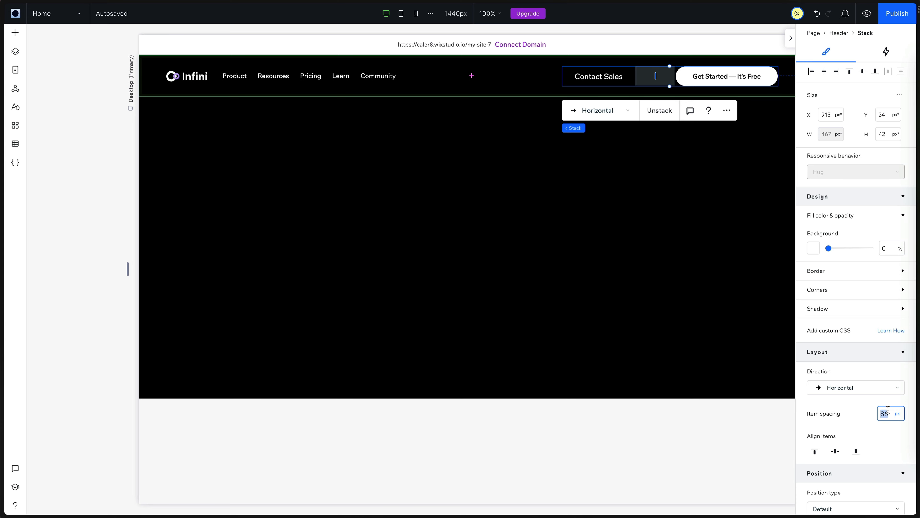
key("Return")
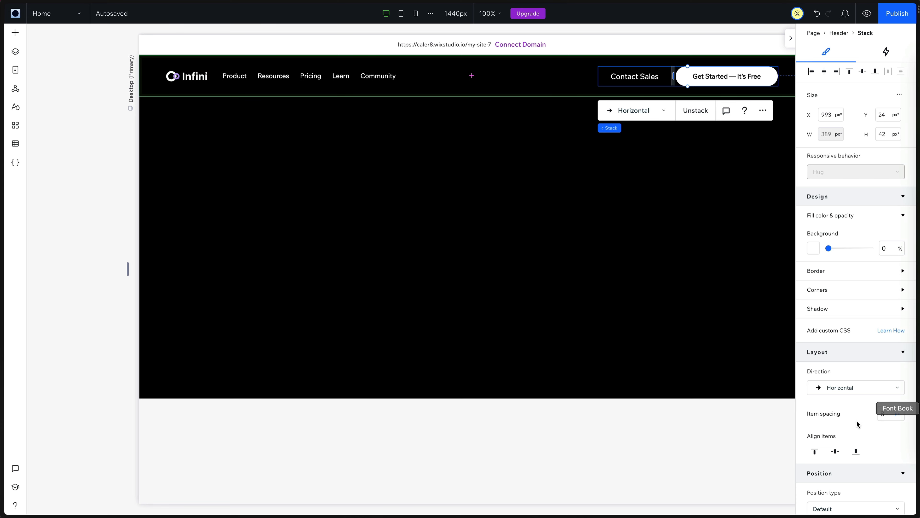
left_click(835, 450)
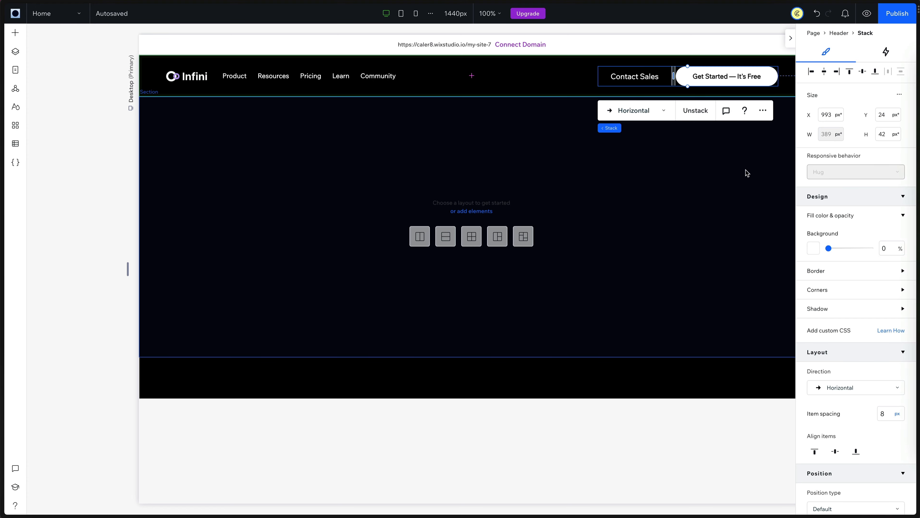
left_click(758, 77)
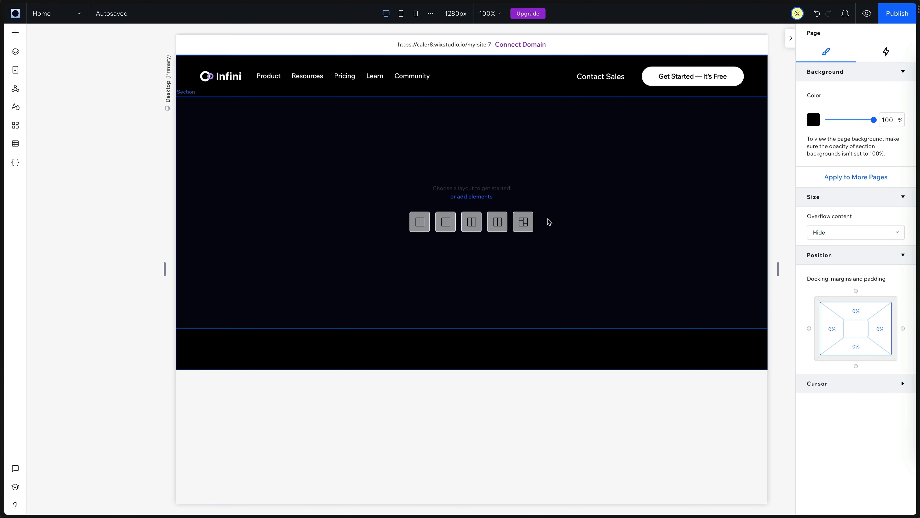
- Add hero_bg.png from the site files to the empty section below the header and stretch it to fill the section
left_click(461, 198)
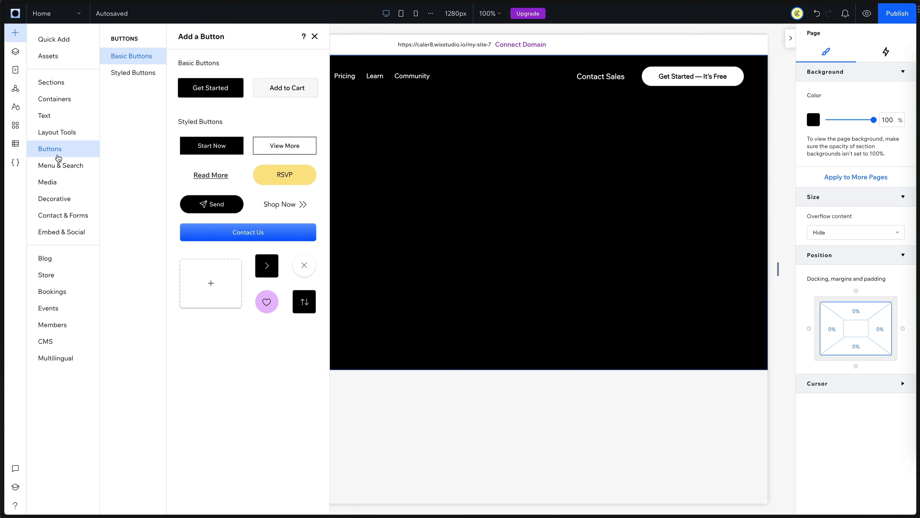
left_click(47, 181)
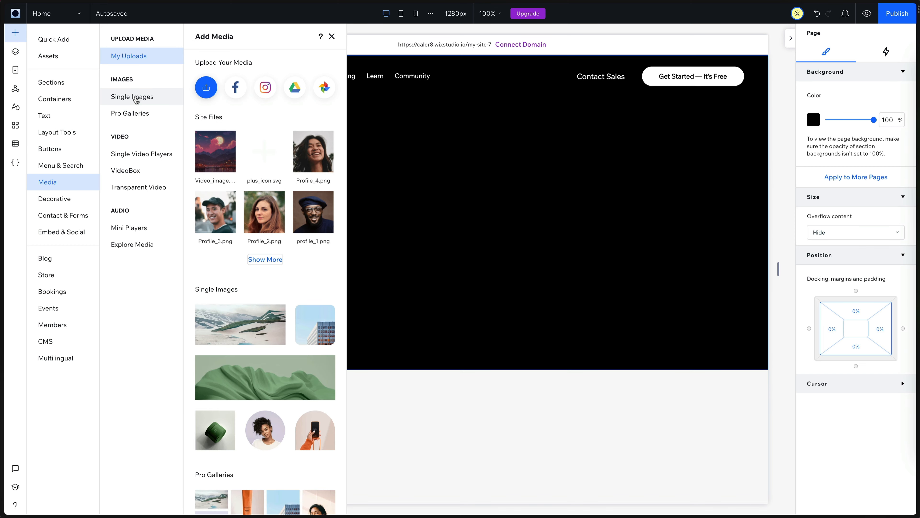
left_click(206, 87)
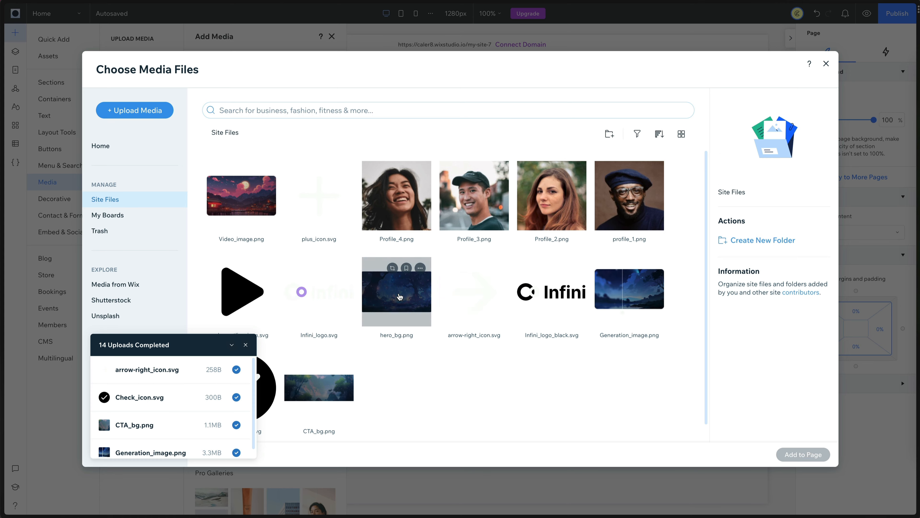
left_click(800, 454)
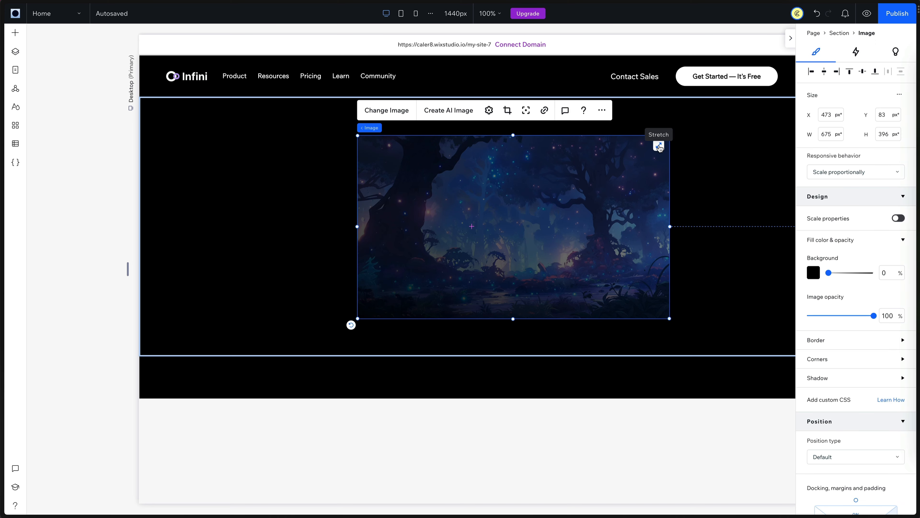
left_click(658, 146)
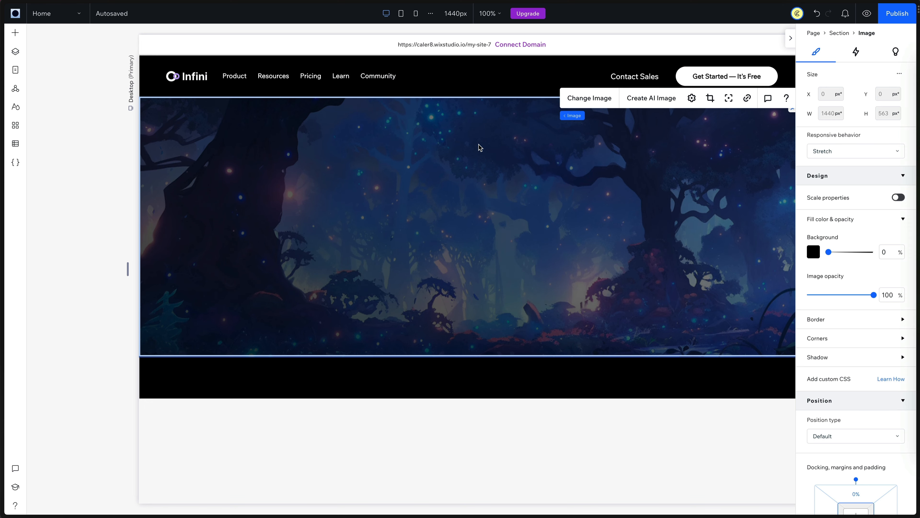
- Change the header's position type to Pinned
left_click(473, 79)
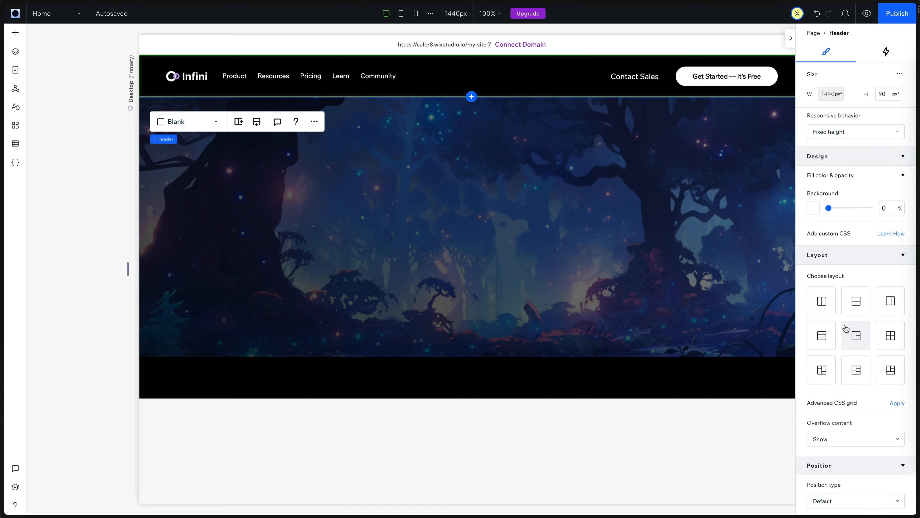
scroll(845, 328, "down", 5)
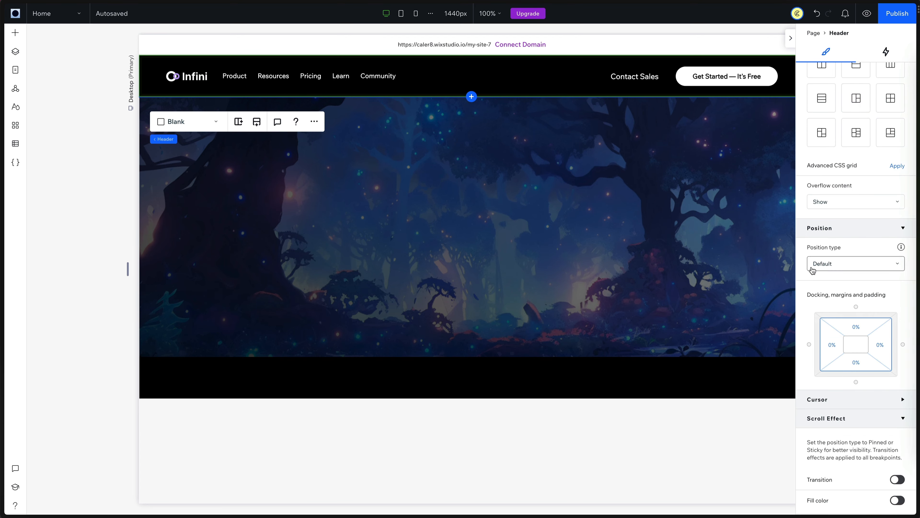
left_click(829, 265)
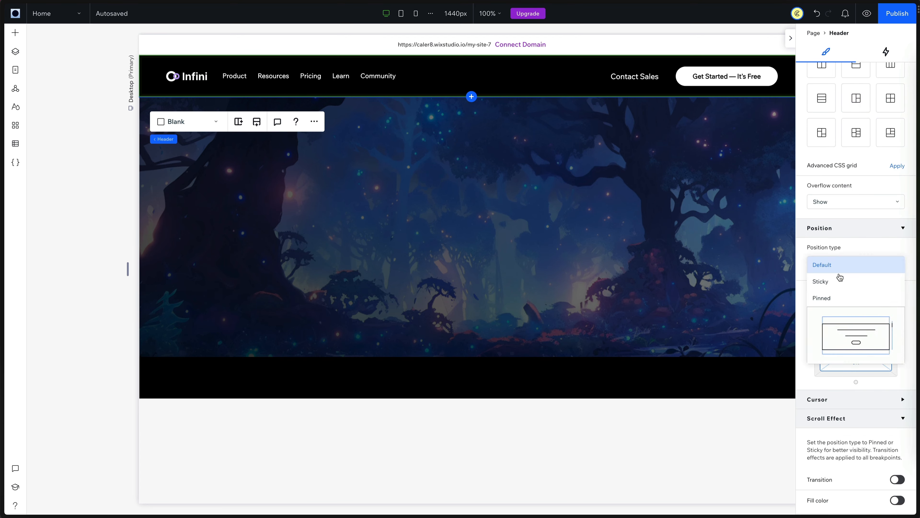
left_click(829, 299)
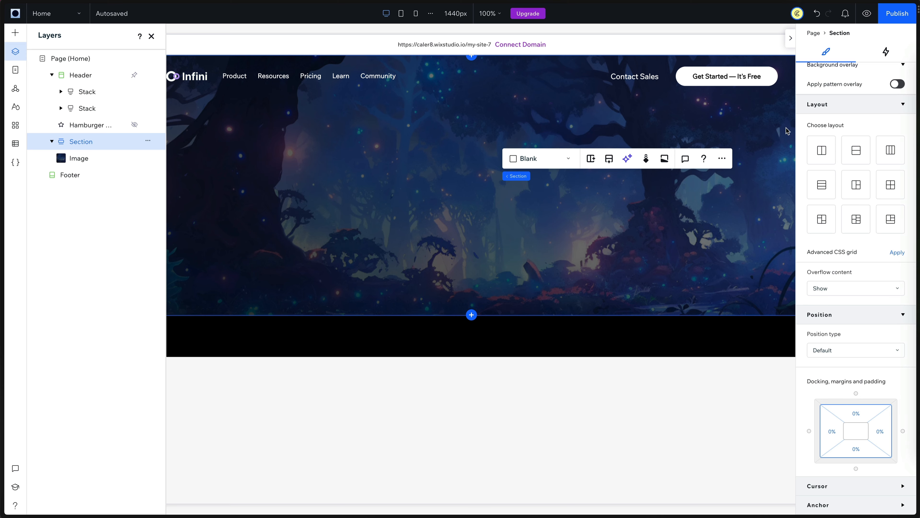
- Set the height of the hero section to 1024 px
scroll(858, 152, "up", 5)
left_click(882, 94)
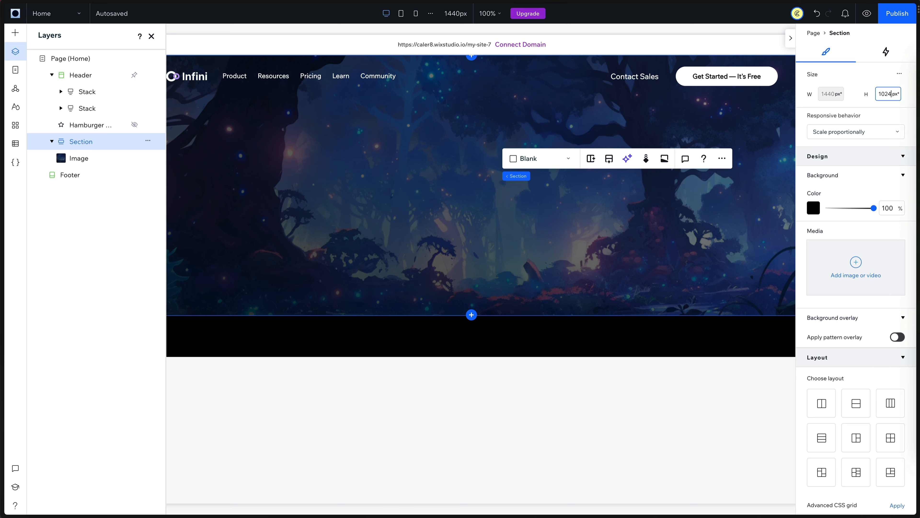
key("Return")
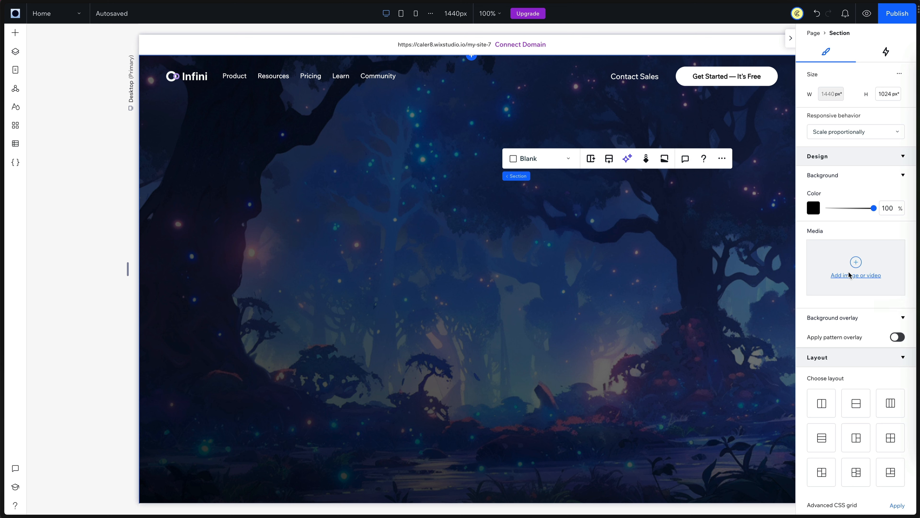
- Give the hero background image a border in the black theme color #000000 with a width of 8 px
left_click(731, 282)
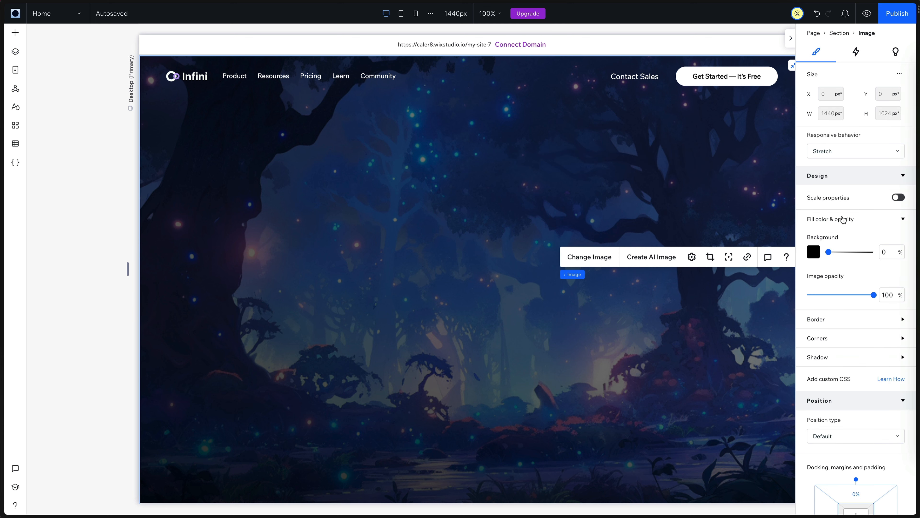
scroll(840, 223, "down", 3)
left_click(900, 203)
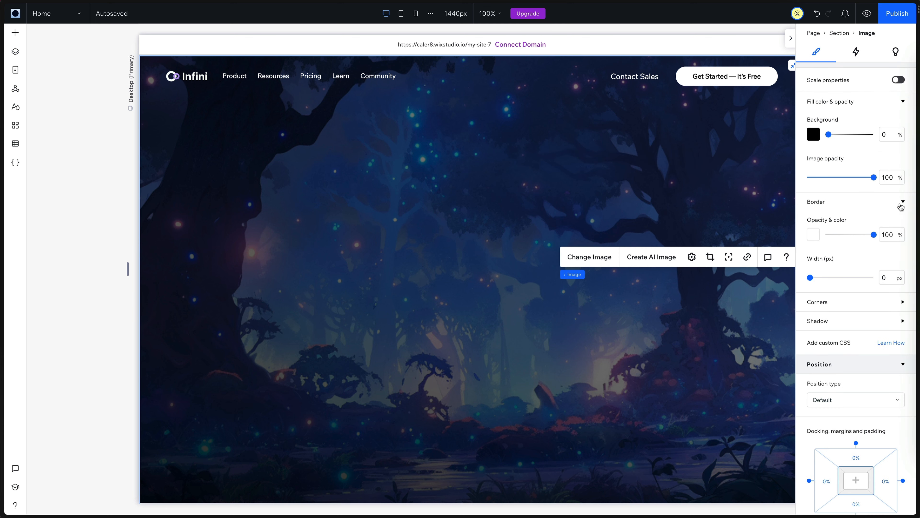
left_click(813, 235)
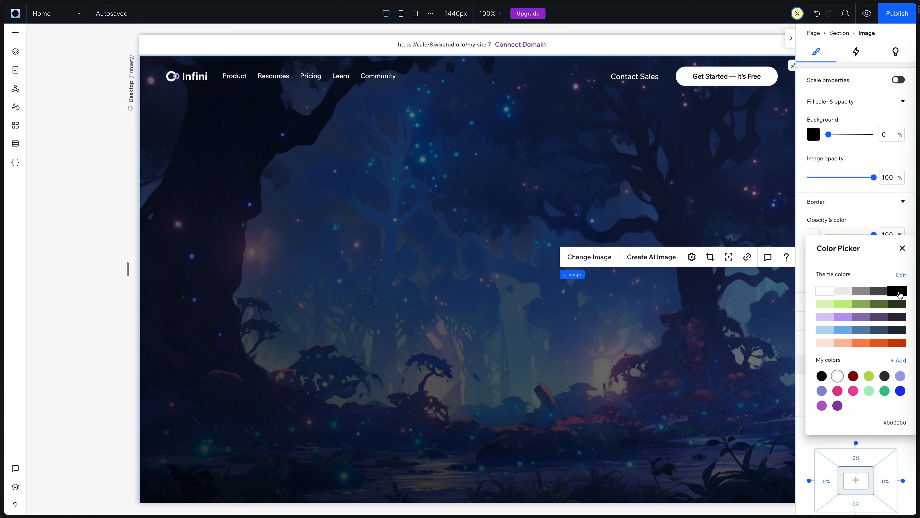
left_click(900, 292)
left_click(879, 262)
left_click(893, 279)
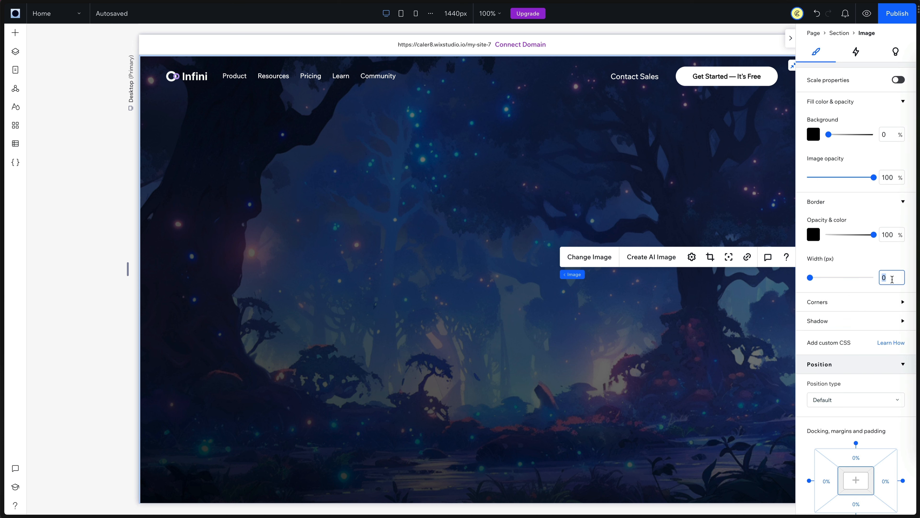
type("8")
key("Return")
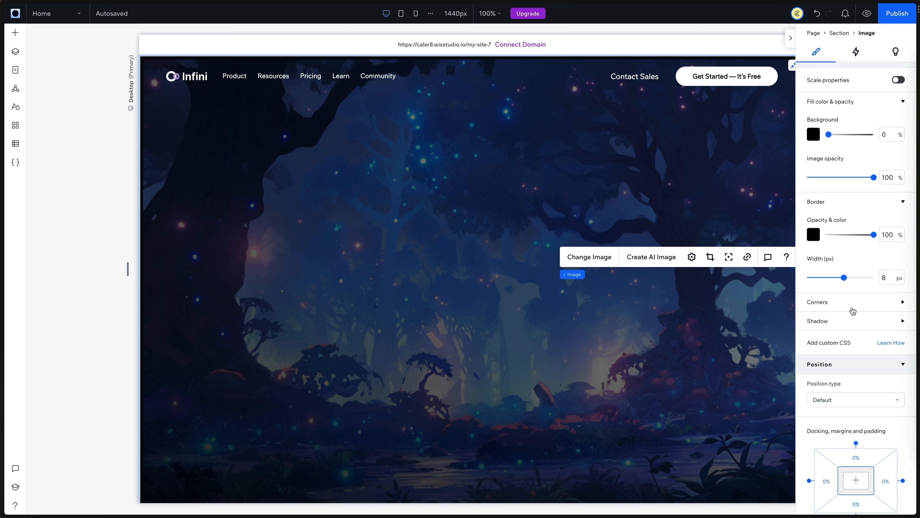
- Set the radius of all the hero image's corners to 16 px
left_click(902, 304)
left_click(815, 333)
type("16")
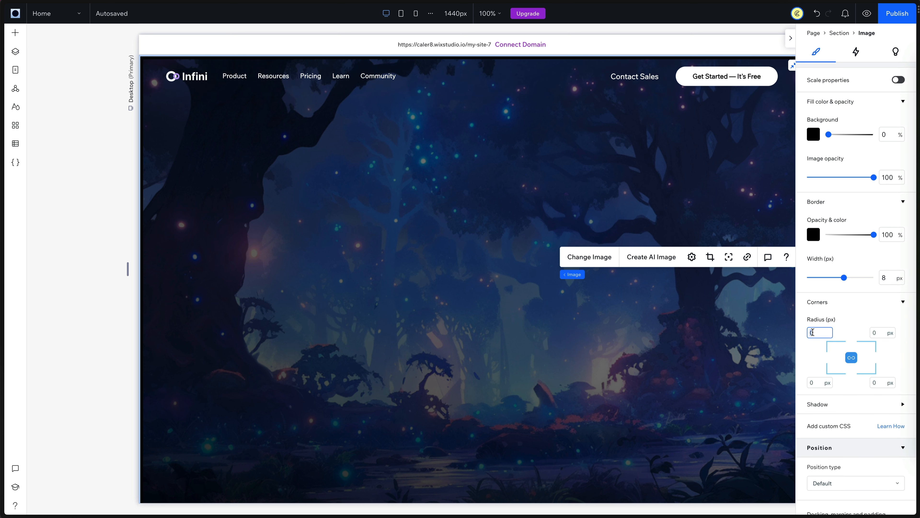
key("Return")
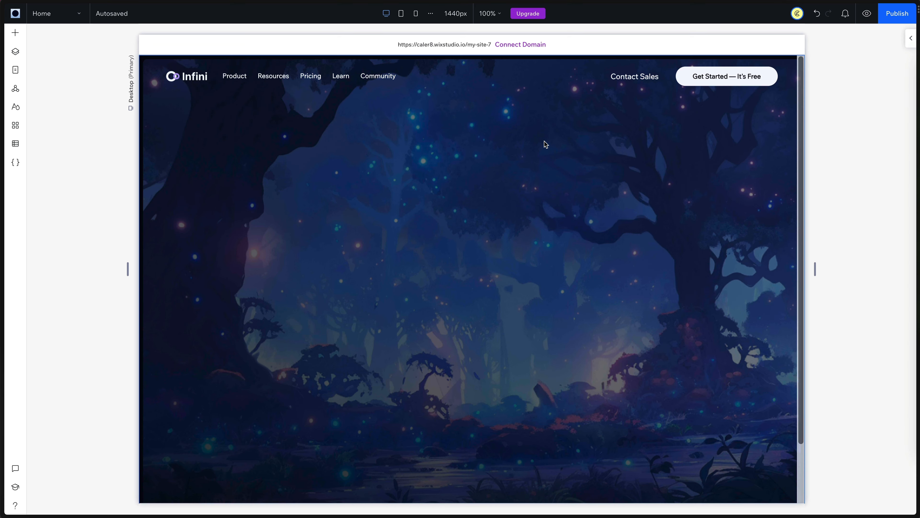
- Examine how the pinned header sits over the hero section while the page scrolls
scroll(544, 141, "down", 2)
scroll(541, 139, "up", 2)
scroll(533, 128, "down", 2)
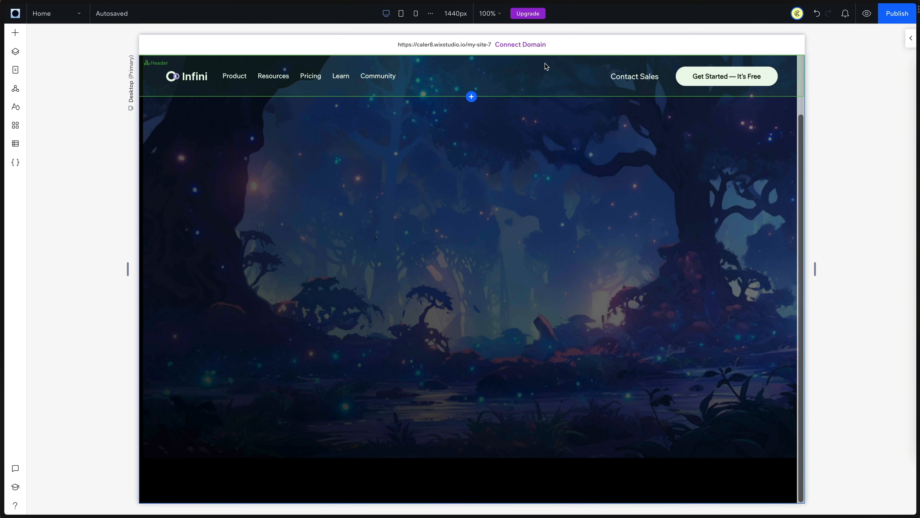
scroll(569, 248, "up", 2)
scroll(600, 242, "down", 2)
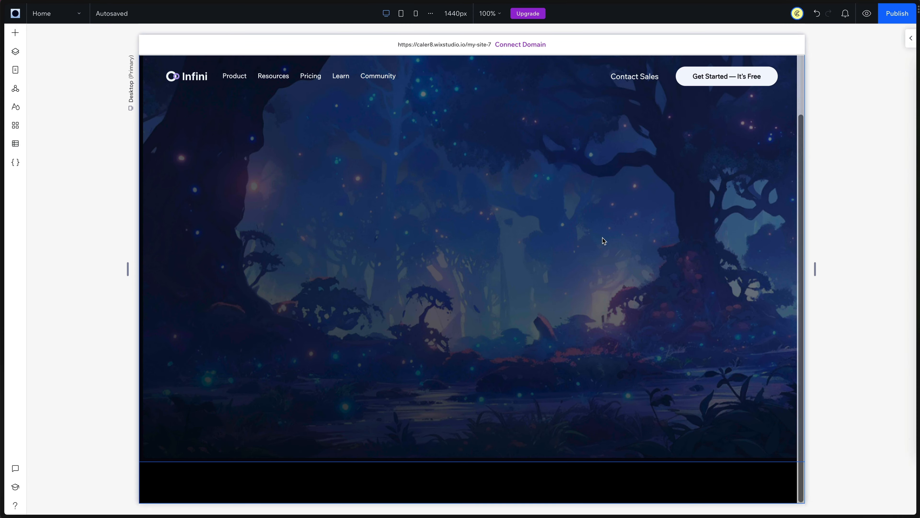
scroll(602, 237, "up", 2)
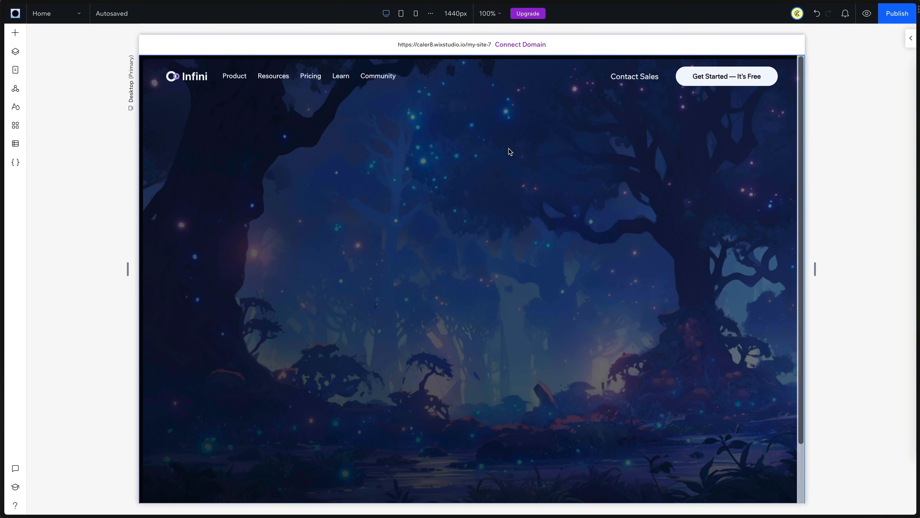
- Enable the header's fill color scroll effect in the black theme color, and preview the site briefly
left_click(450, 77)
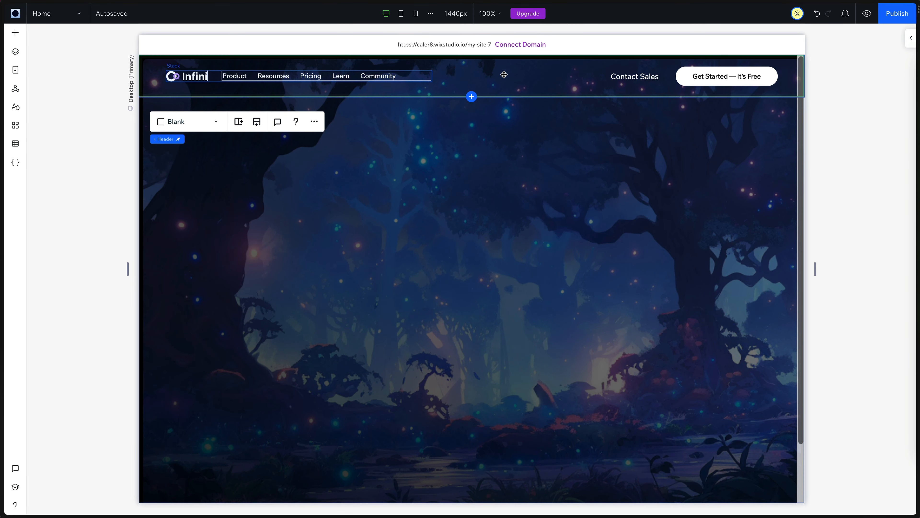
left_click(911, 38)
scroll(871, 282, "down", 5)
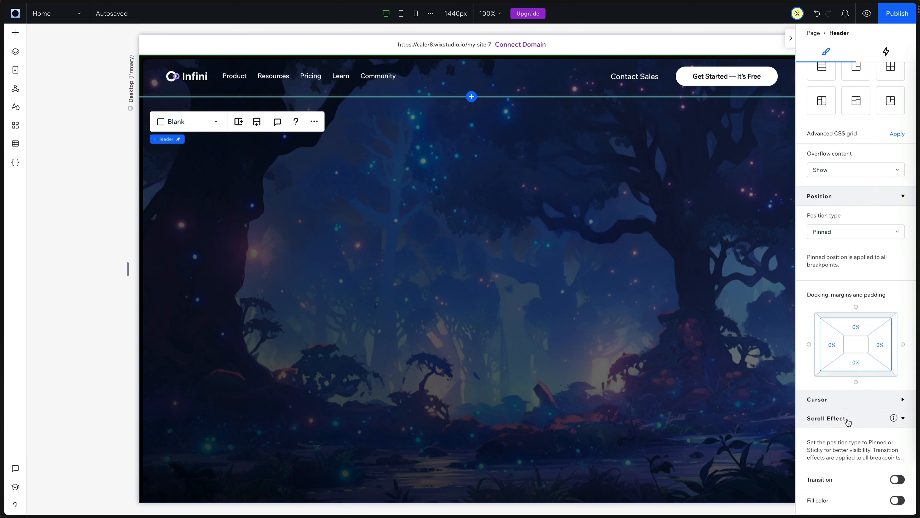
left_click(895, 500)
left_click(812, 495)
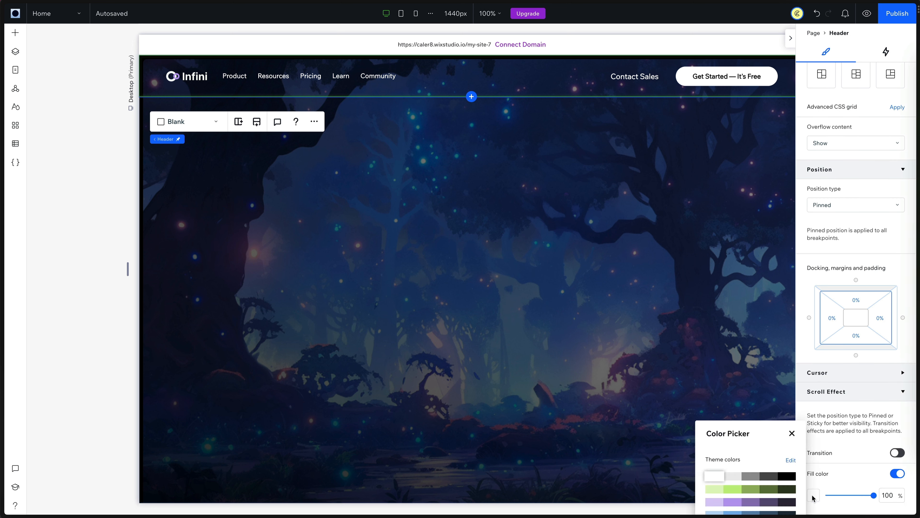
left_click(787, 478)
left_click(734, 24)
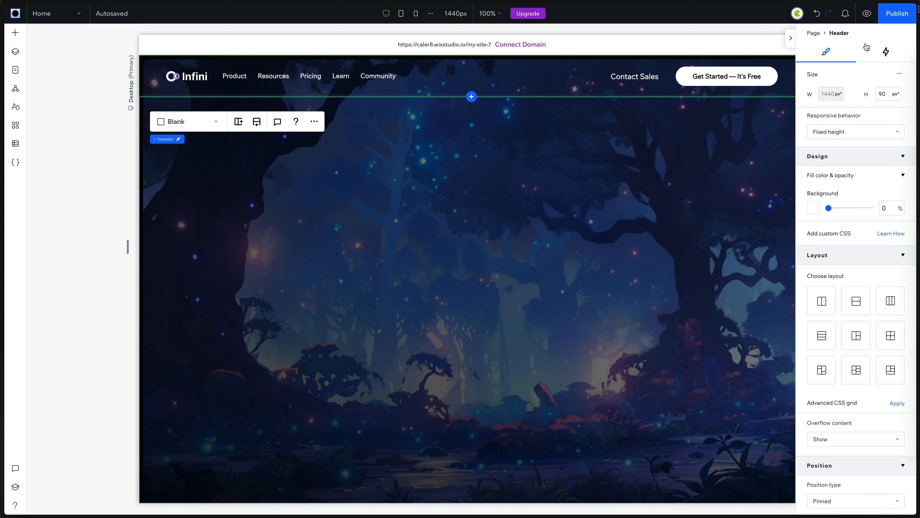
left_click(867, 15)
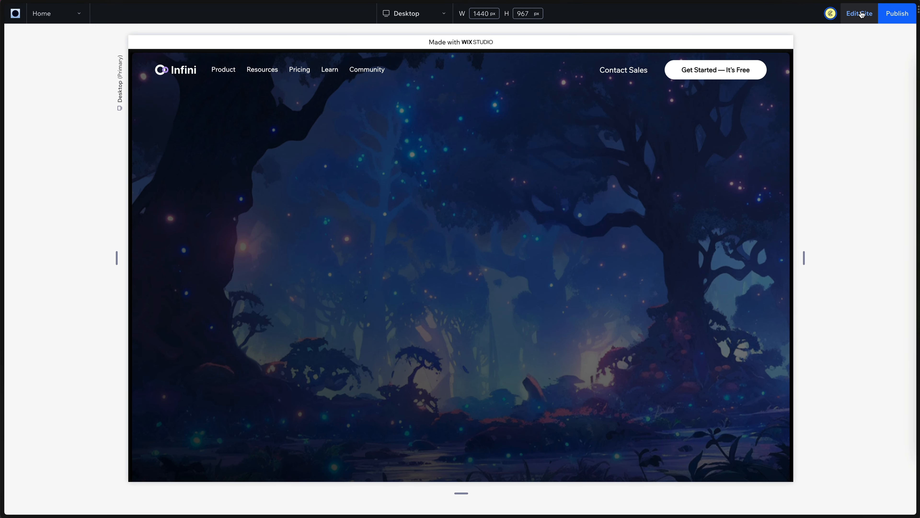
left_click(860, 14)
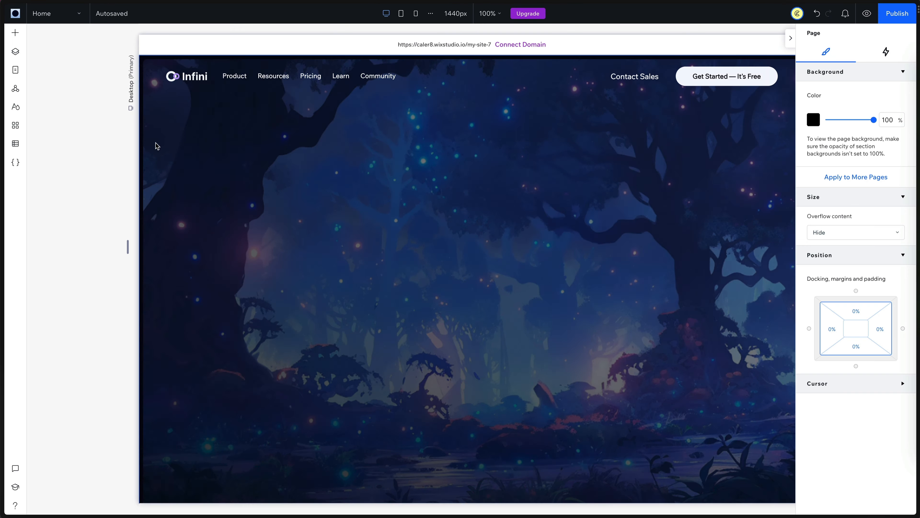
- Add a Heading 1 text reading "Unleash Your Creativity" to the upper-left area of the hero section
left_click(15, 33)
left_click(44, 116)
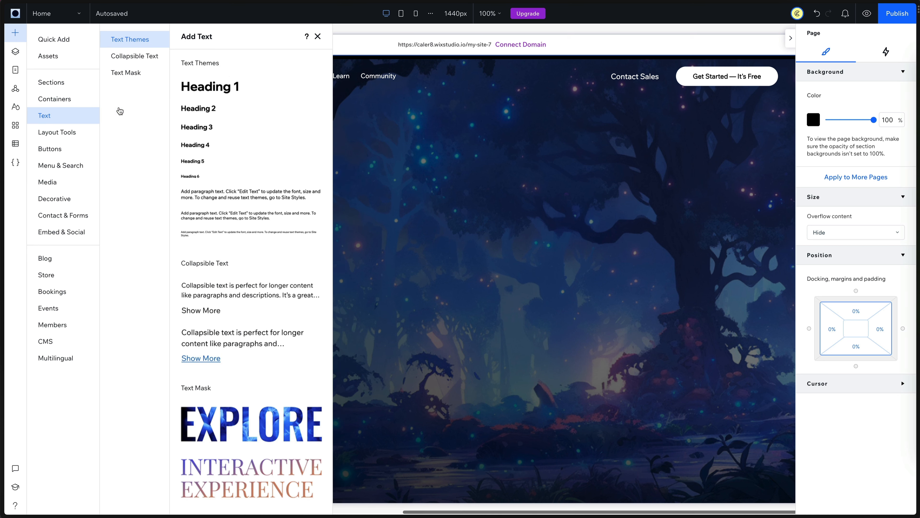
left_click(209, 87)
left_click(426, 300)
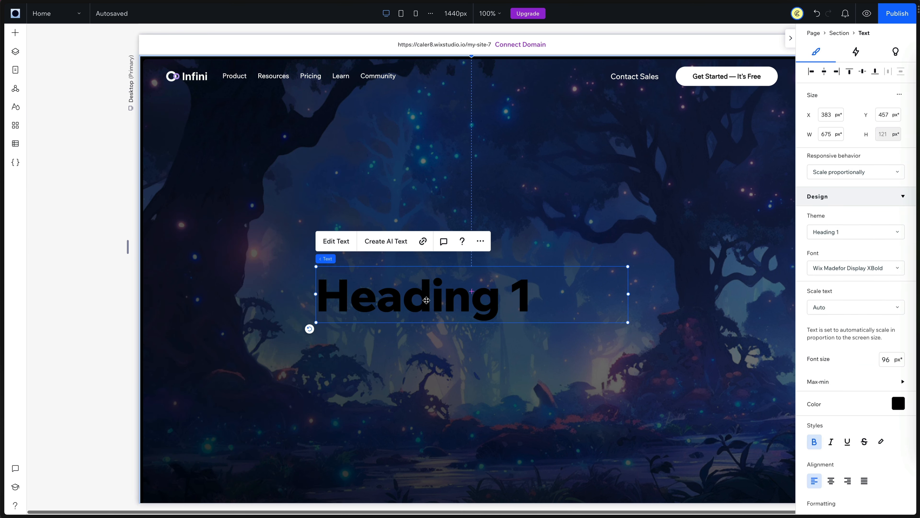
left_click_drag(427, 300, 356, 193)
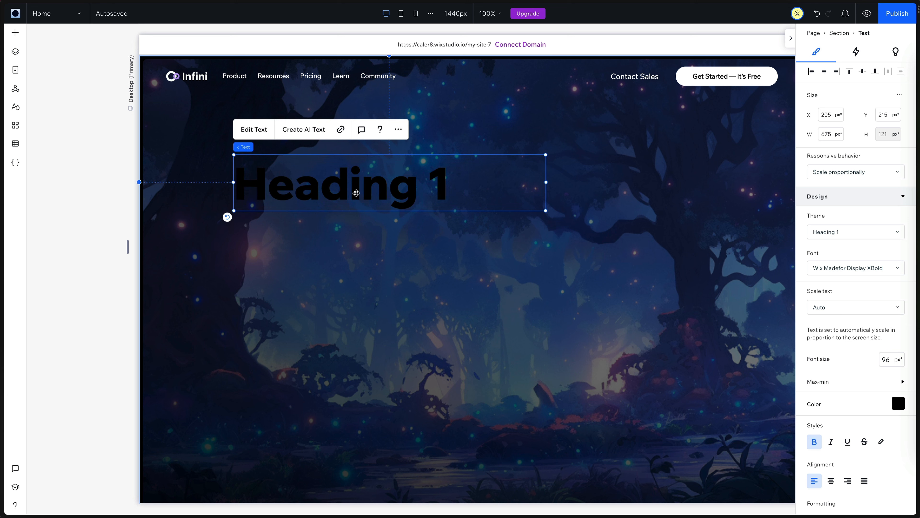
double_click(356, 193)
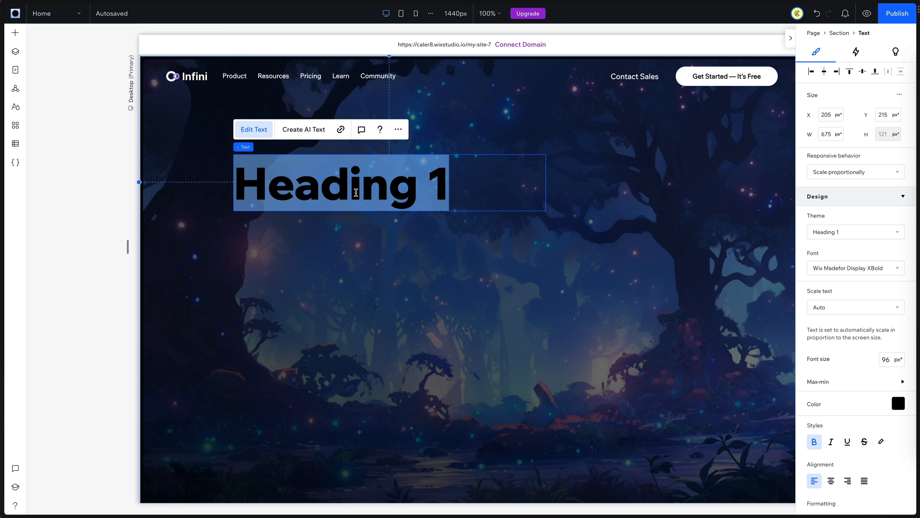
type("Unleash Your Creativity")
key("Escape")
left_click_drag(377, 190, 364, 177)
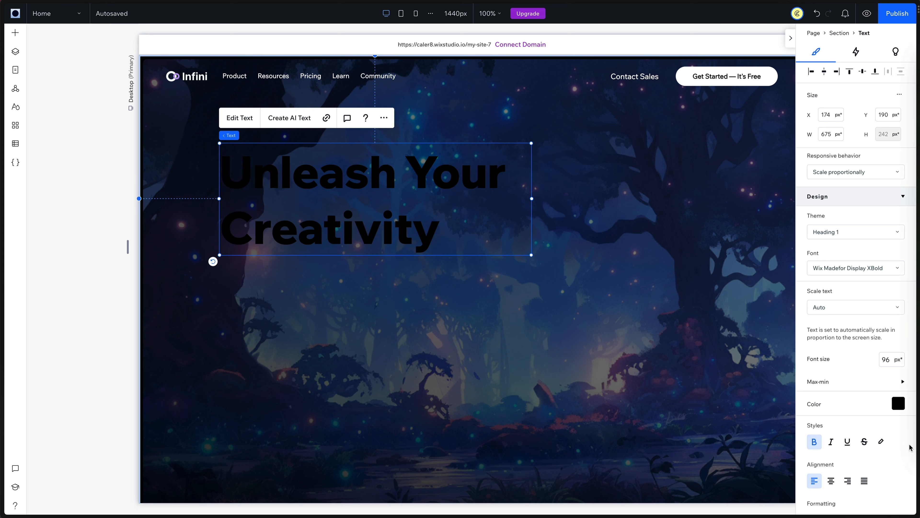
- Color the hero heading white (#FFFFFF) and set its margins to 4% on the left and 12% at the top
left_click(898, 403)
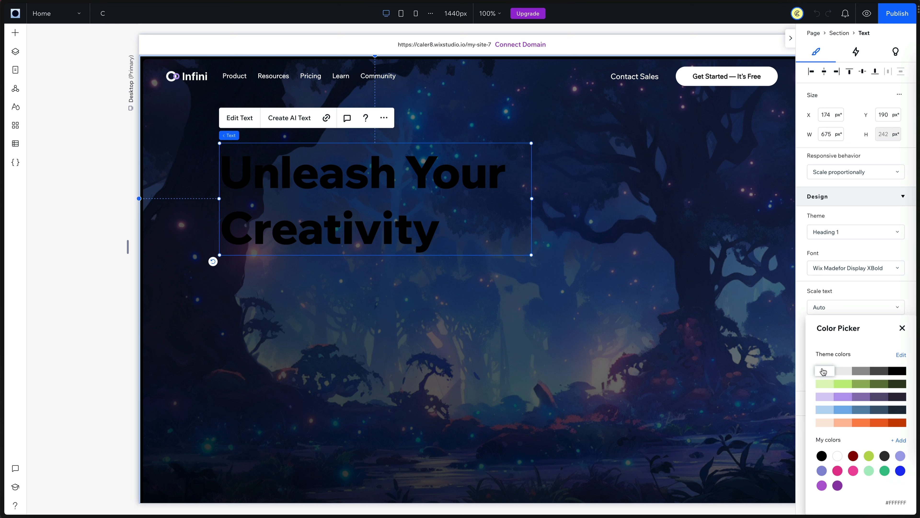
left_click(823, 371)
scroll(833, 381, "down", 5)
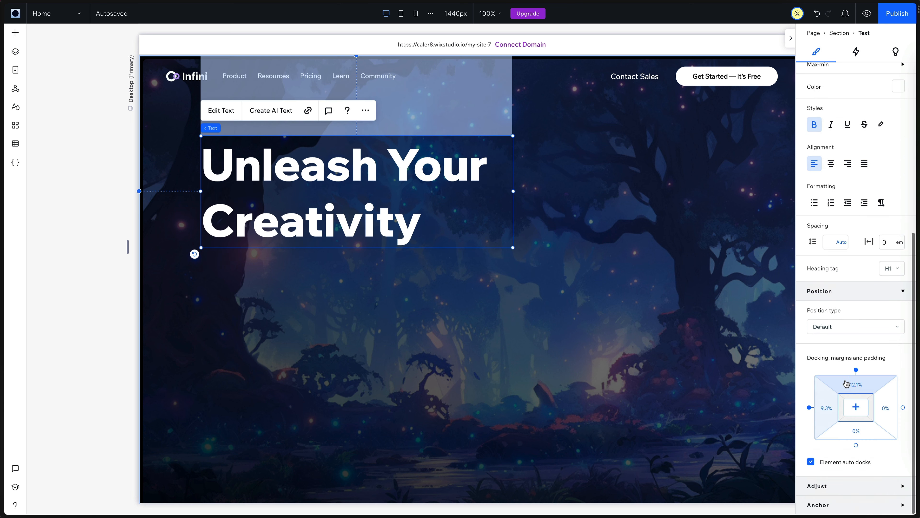
left_click(824, 409)
type("4")
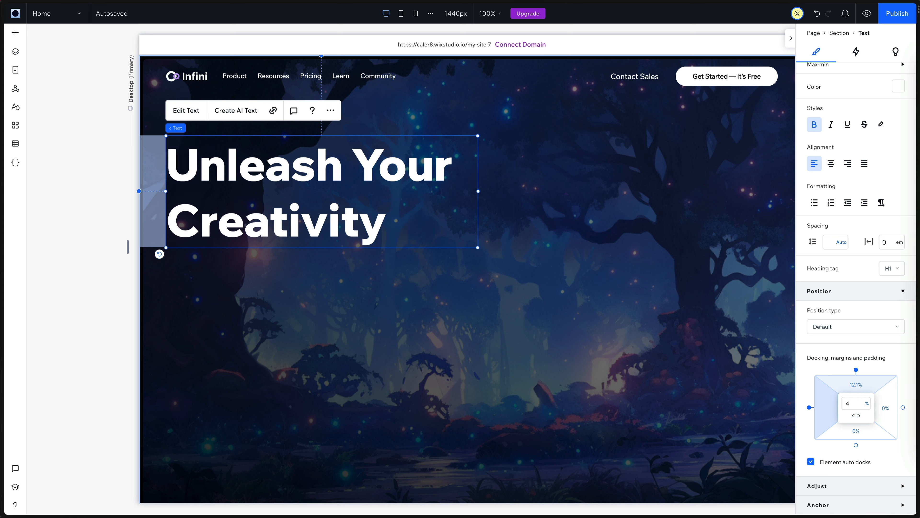
left_click(854, 386)
type("12")
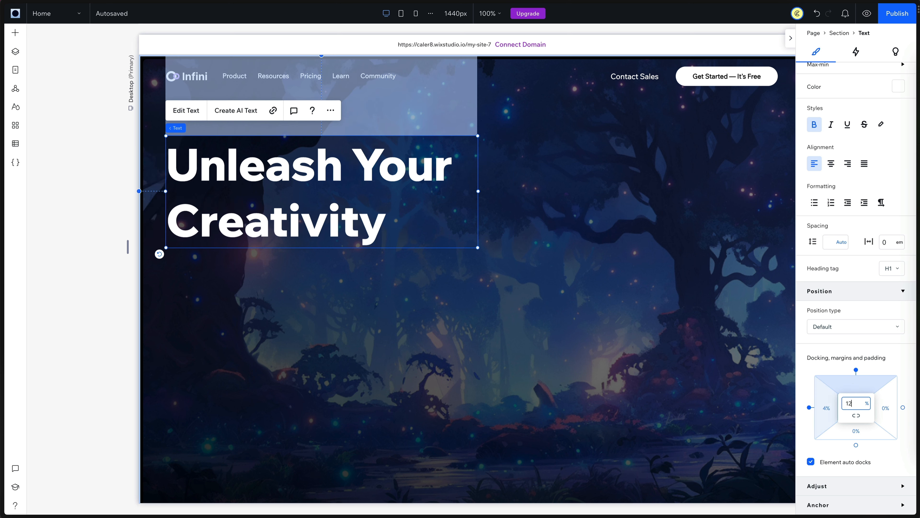
key("Return")
left_click(467, 308)
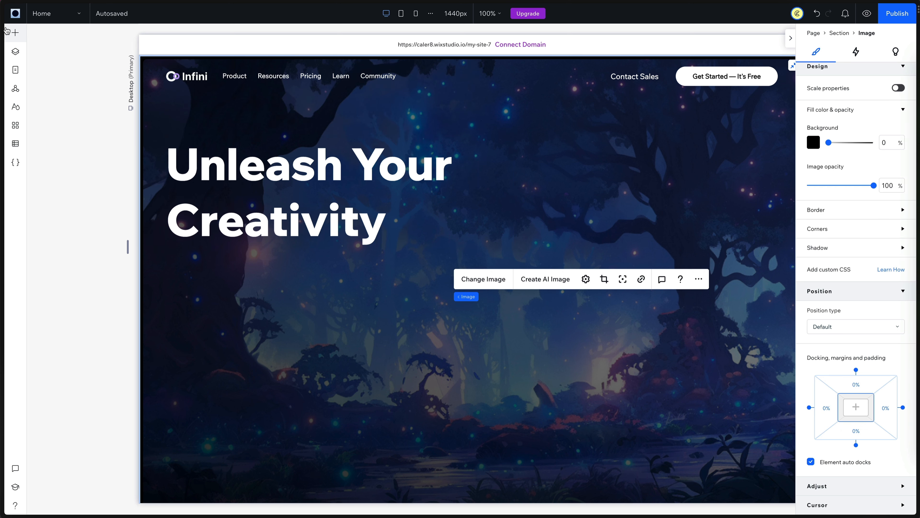
- Add the rounded black Send button to the middle of the hero section and make it display text only
left_click(16, 32)
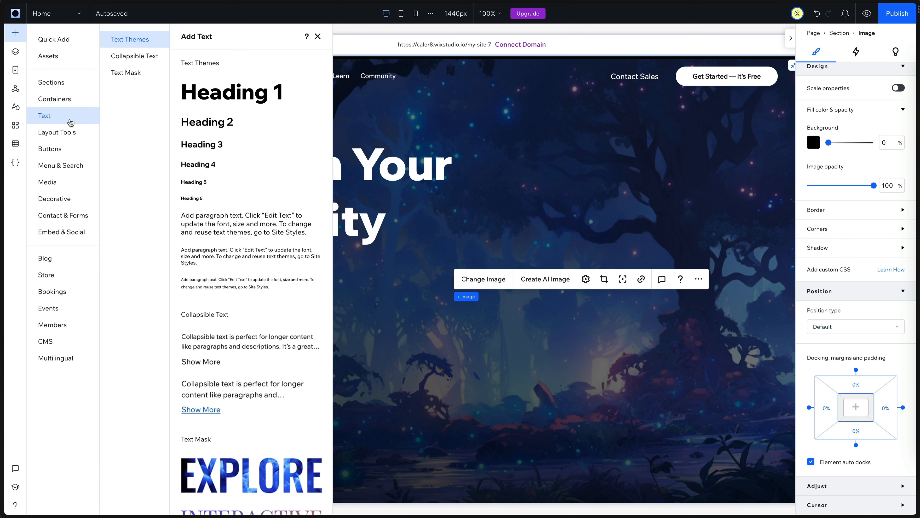
left_click(53, 152)
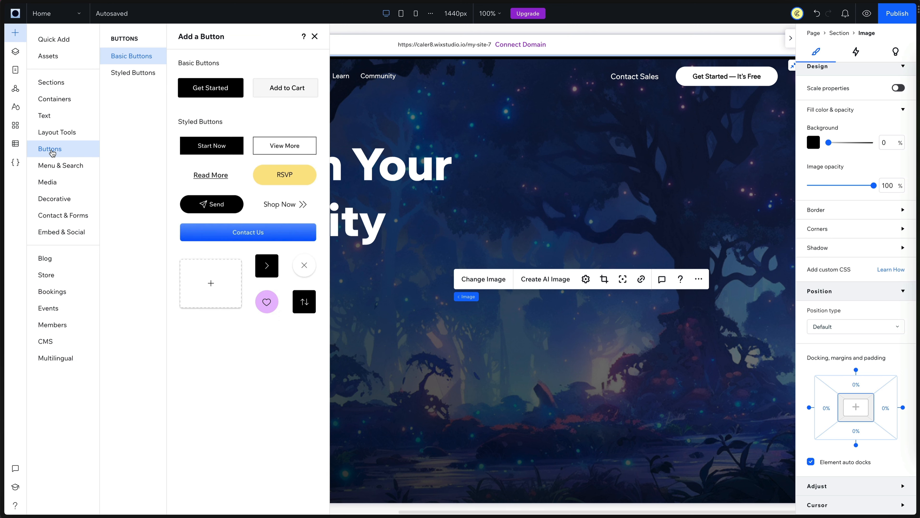
left_click_drag(223, 206, 471, 279)
left_click(497, 247)
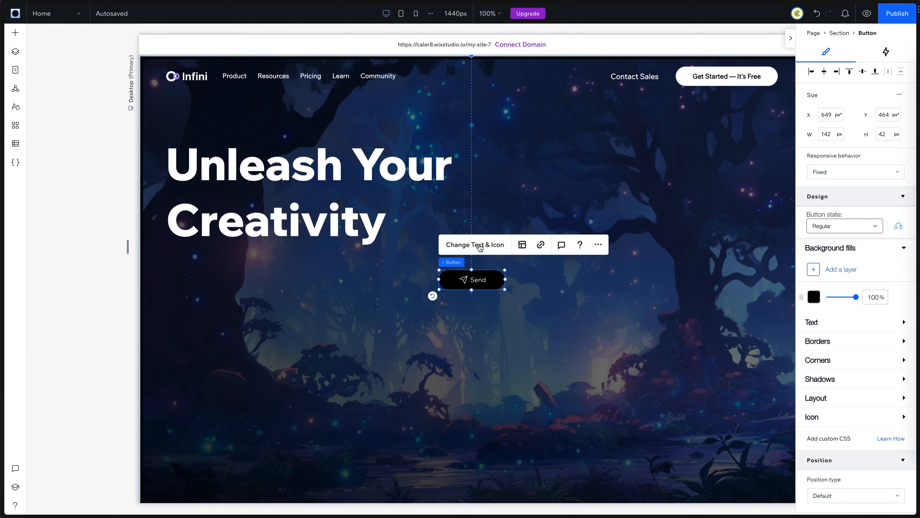
left_click(576, 326)
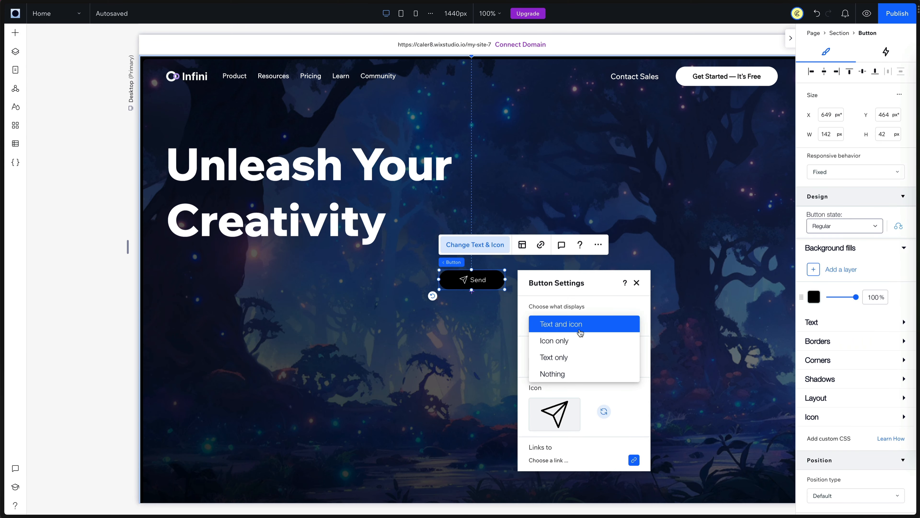
left_click(560, 358)
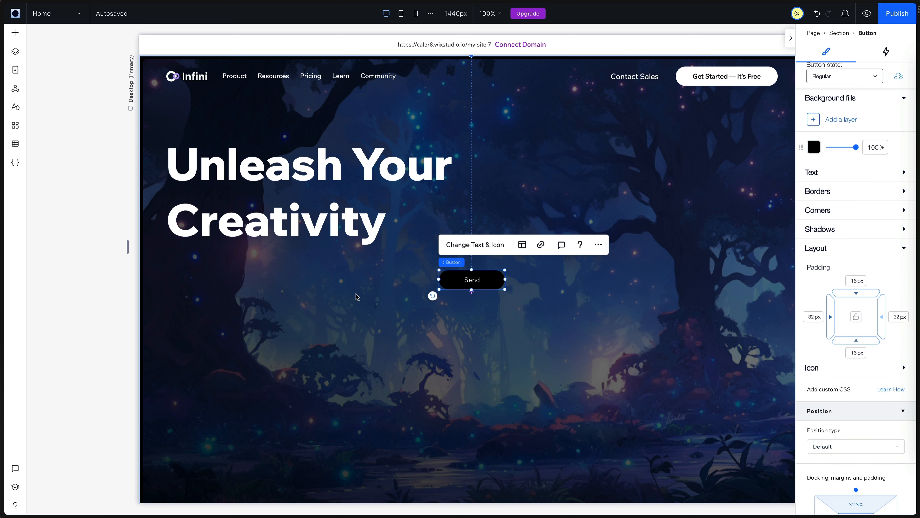
- Label the hero button "Start Generating" and fill its background with the green theme color #C5EF82
left_click(474, 244)
type("Start Generating")
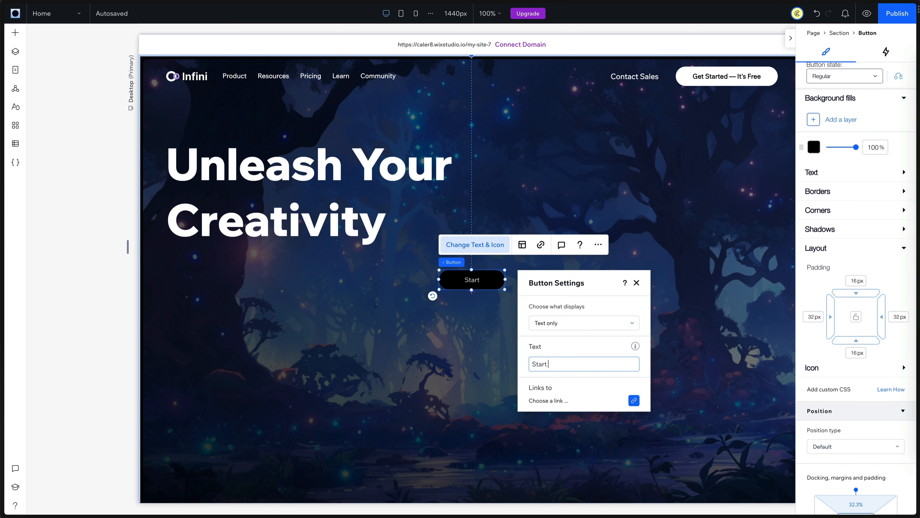
key("Return")
left_click(814, 148)
left_click(846, 245)
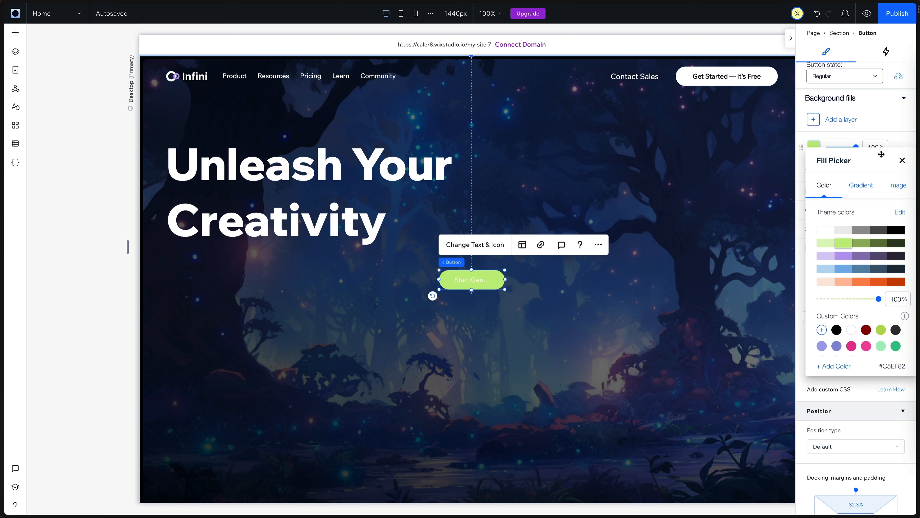
left_click(902, 161)
- Make the Start Generating button's text bold in the black theme color #000000
left_click(845, 178)
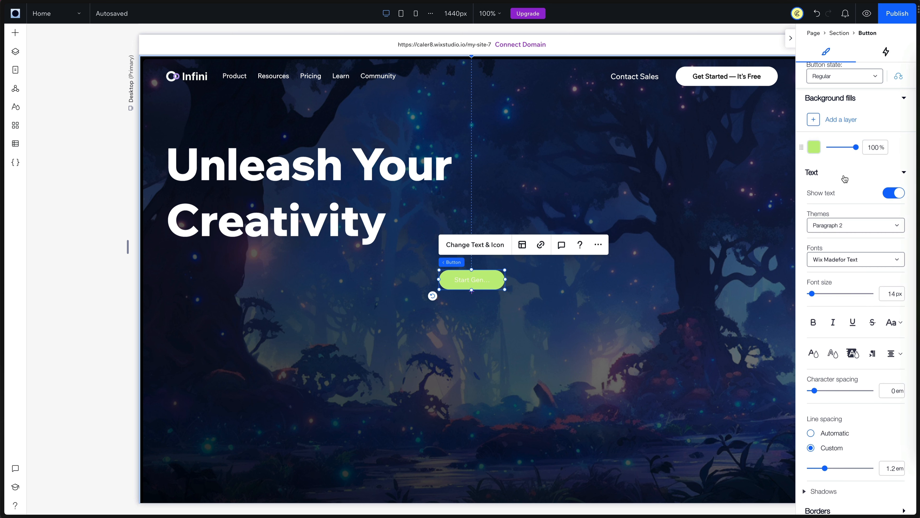
left_click(814, 354)
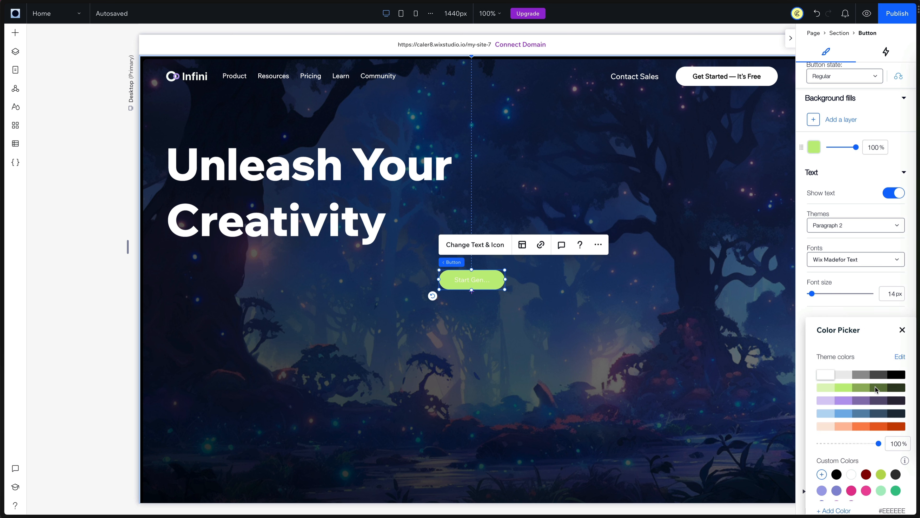
left_click(899, 375)
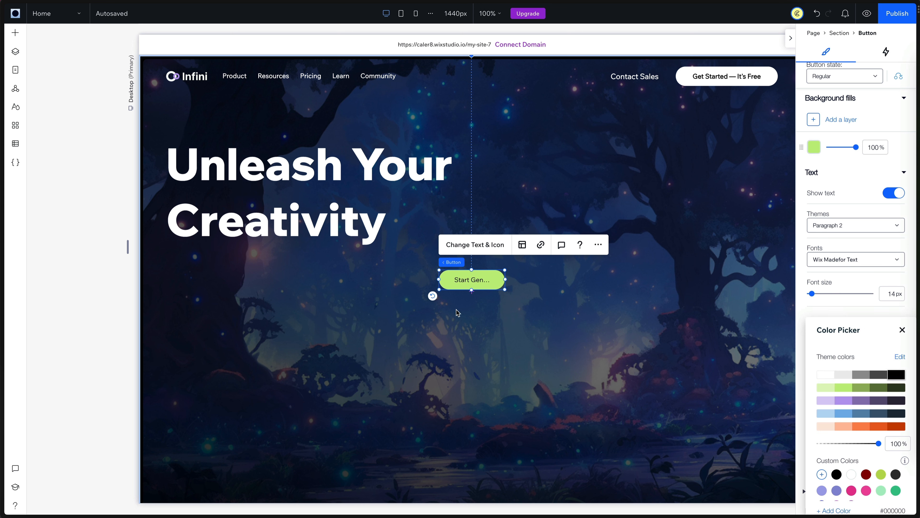
left_click(902, 330)
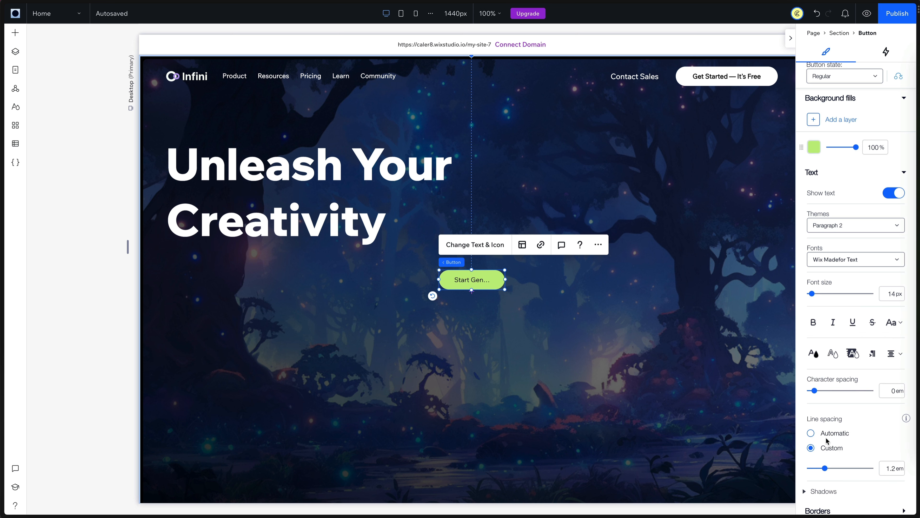
left_click(813, 323)
- Set the Start Generating button's size to 222 px wide and 52 px high, keeping its responsive behavior Fixed
scroll(848, 181, "up", 4)
left_click(827, 134)
type("222")
key("Tab")
type("52")
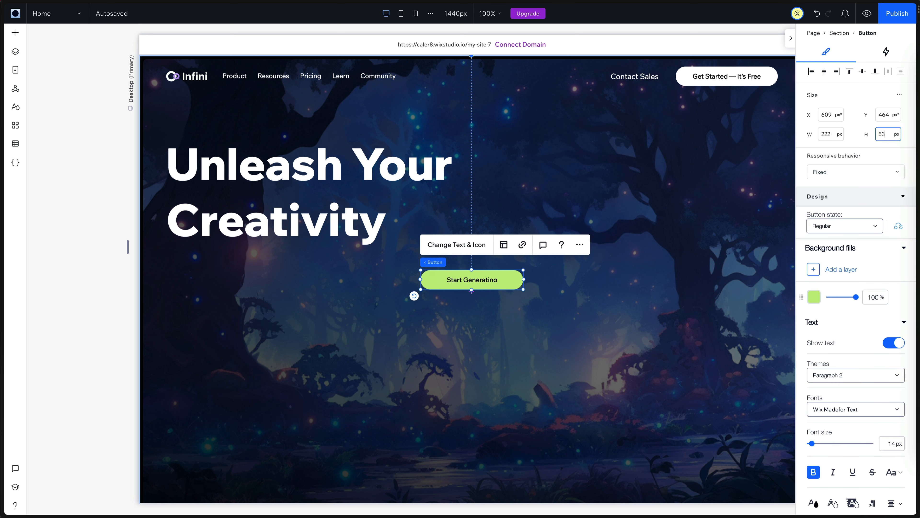
key("Return")
left_click(830, 178)
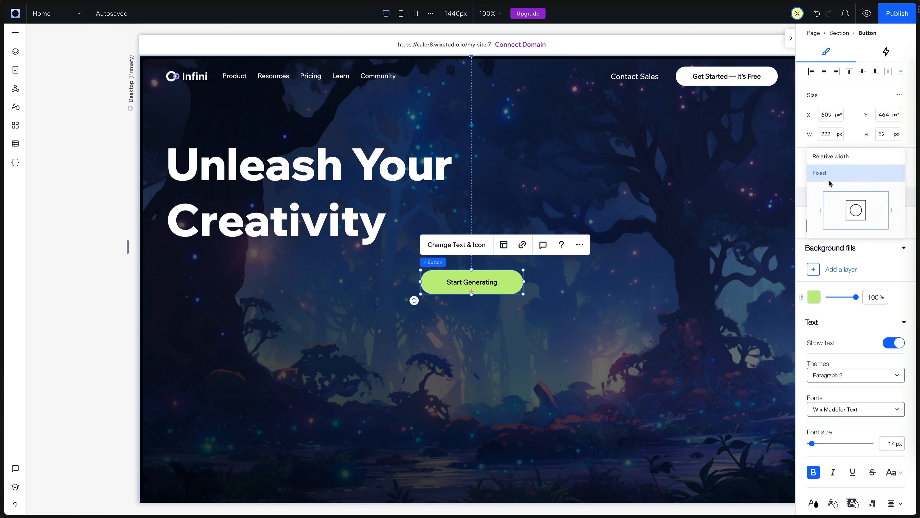
left_click(832, 178)
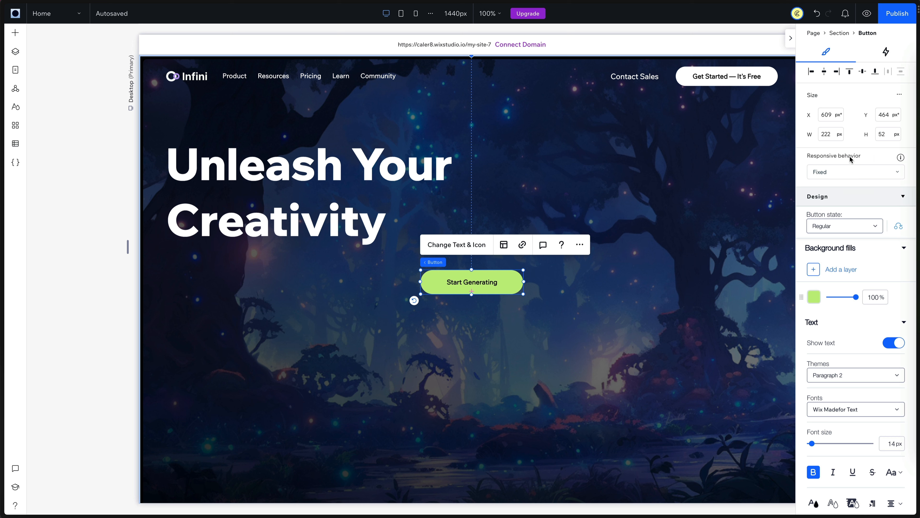
- Move the green button below the heading at about X 79, Y 471, and place a duplicate beside it at about X 326
left_click_drag(471, 284, 228, 289)
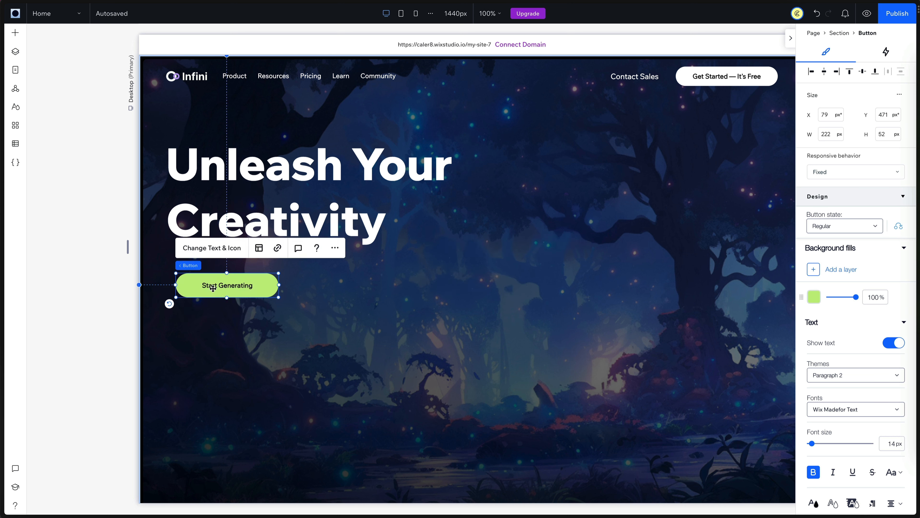
key("super+d")
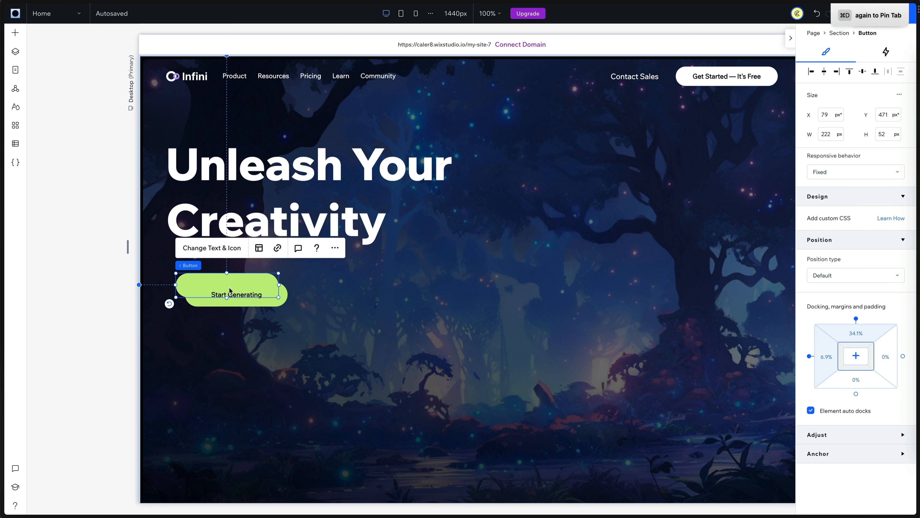
left_click_drag(225, 288, 326, 287)
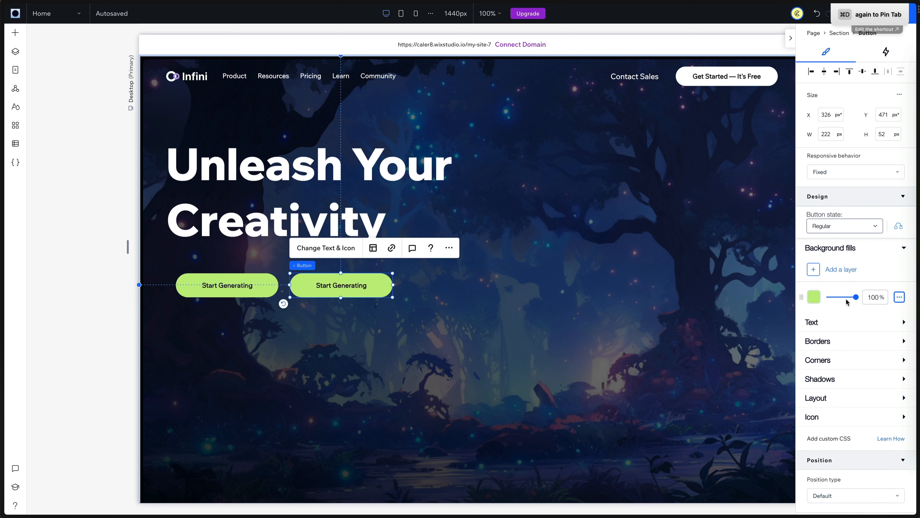
- Set the duplicate button's background fill opacity to 0% and its text color to white (#FFFFFF)
left_click_drag(848, 301, 807, 300)
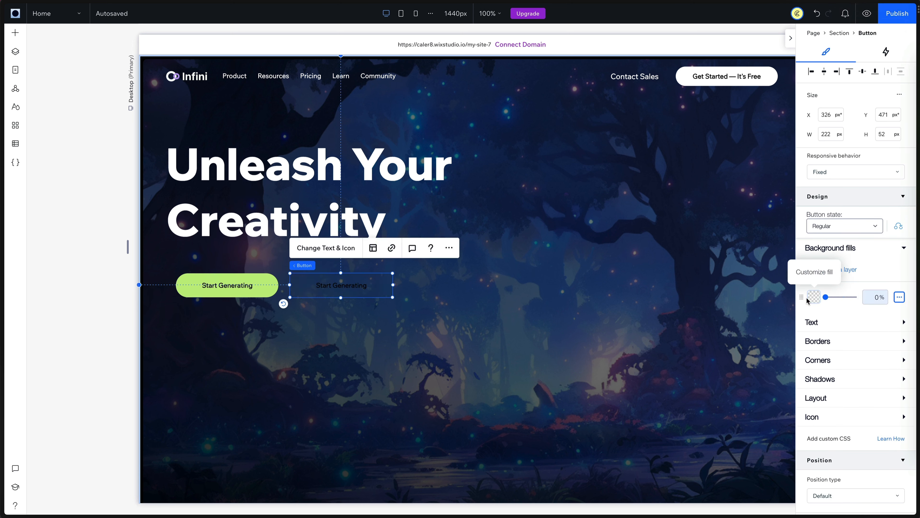
left_click(816, 323)
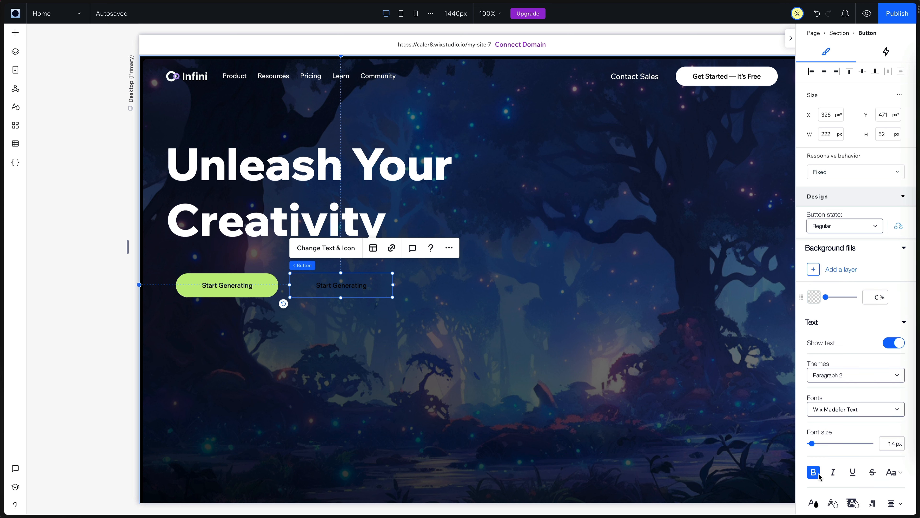
left_click(813, 503)
left_click(830, 376)
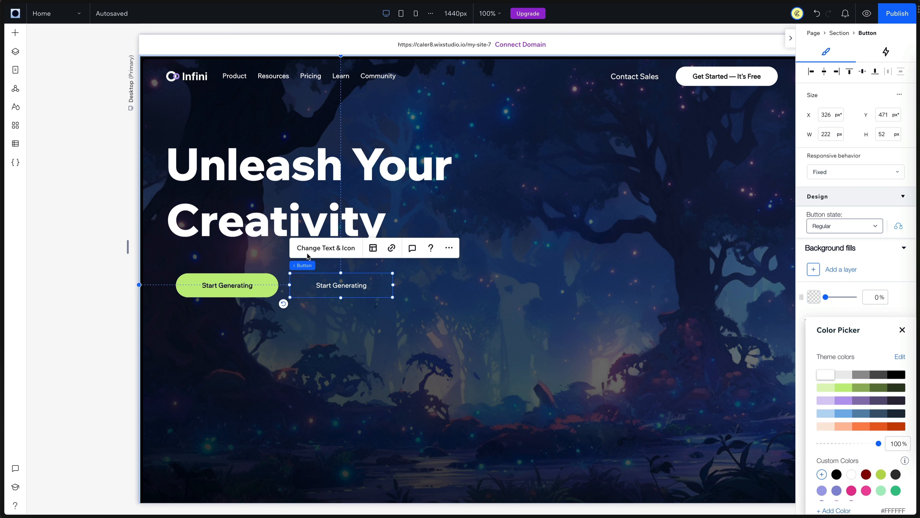
- Make the transparent button display text and icon, using plus_icon.svg from the site files as its icon
left_click(333, 249)
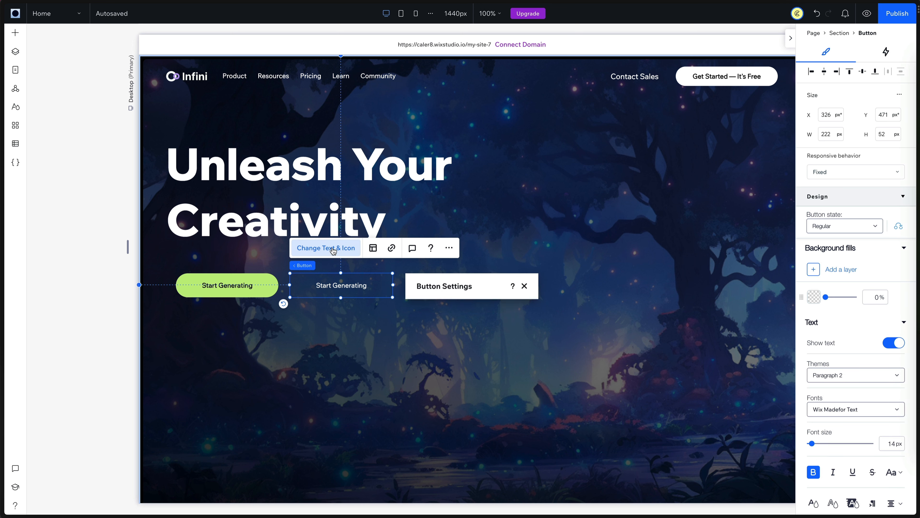
left_click(496, 325)
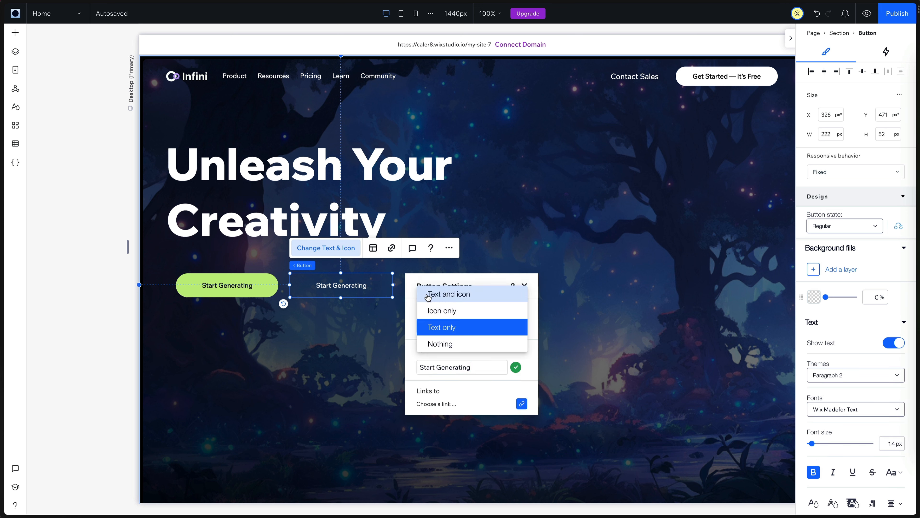
left_click(447, 295)
left_click(451, 416)
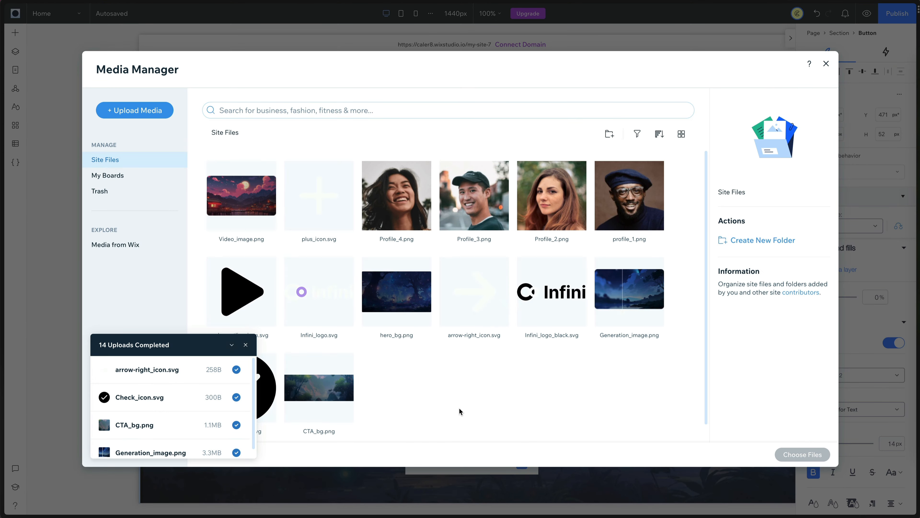
left_click(318, 195)
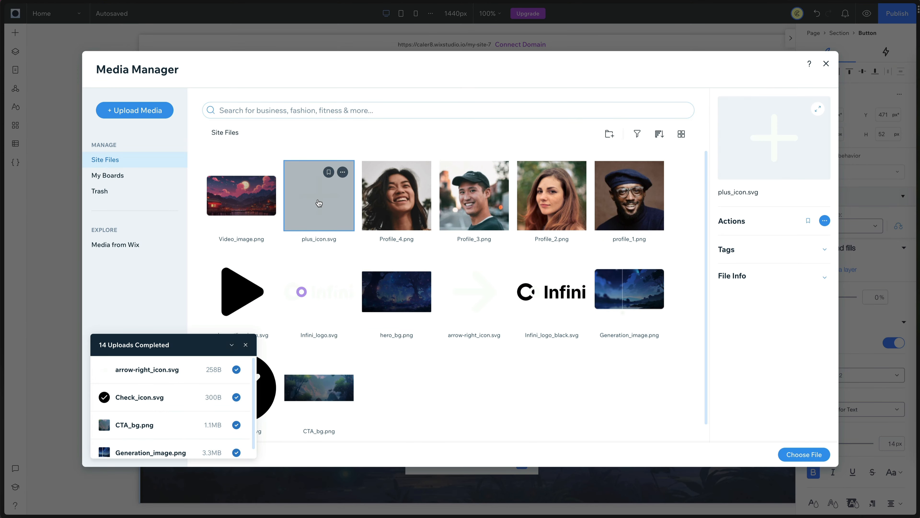
left_click(803, 455)
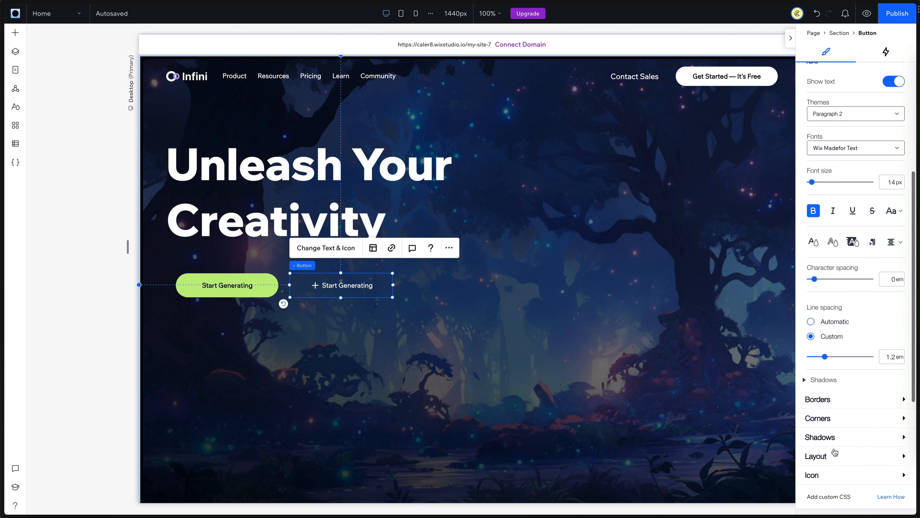
- Set the transparent button's icon size to 20 px and the spacing between its text and icon to 8 px
left_click(828, 473)
scroll(840, 406, "down", 10)
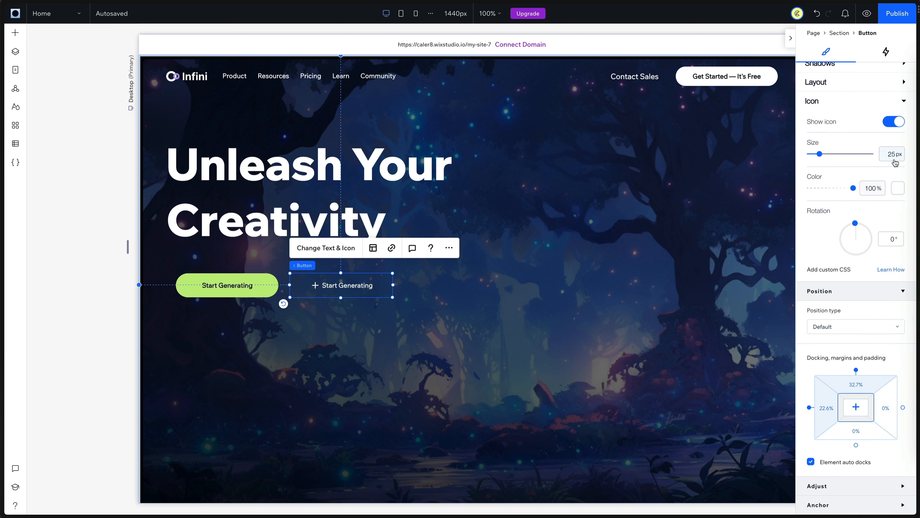
left_click(893, 153)
type("20")
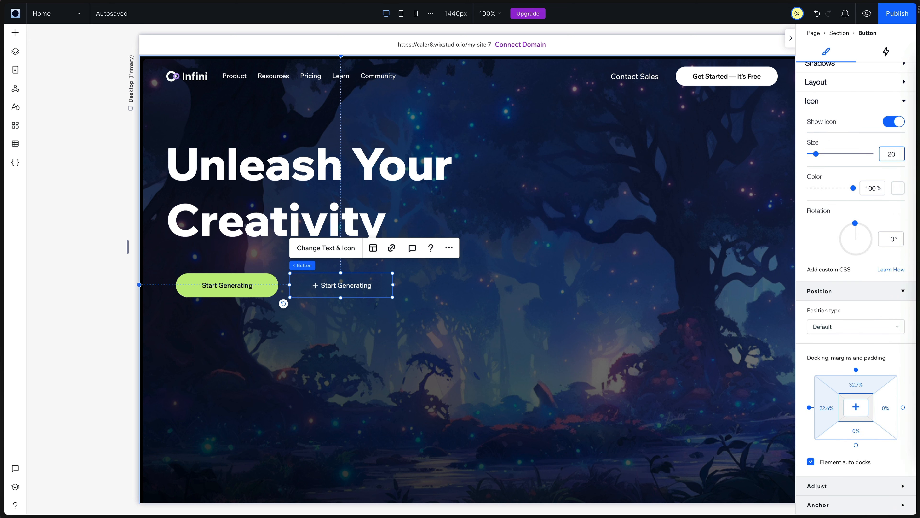
left_click(373, 248)
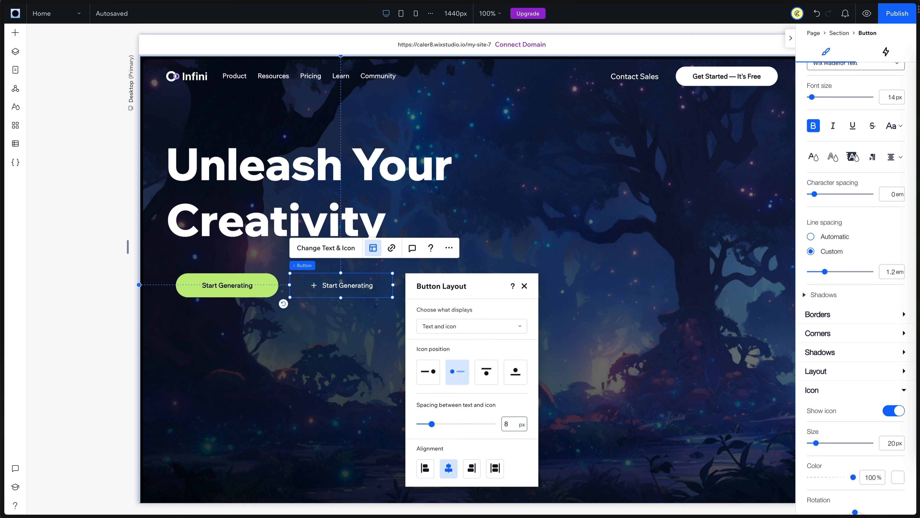
left_click(498, 307)
- Stack the green and transparent buttons horizontally with an item spacing of 8 px
left_click(228, 285)
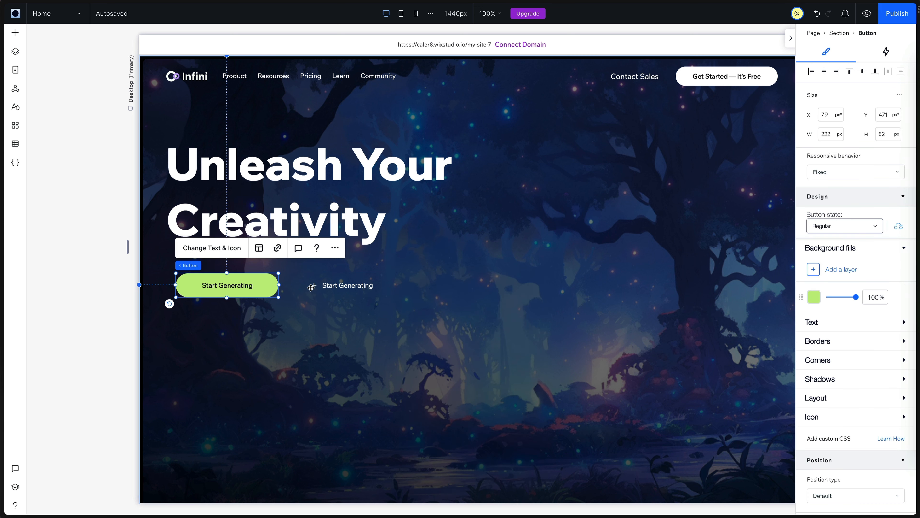
left_click(328, 287, "shift")
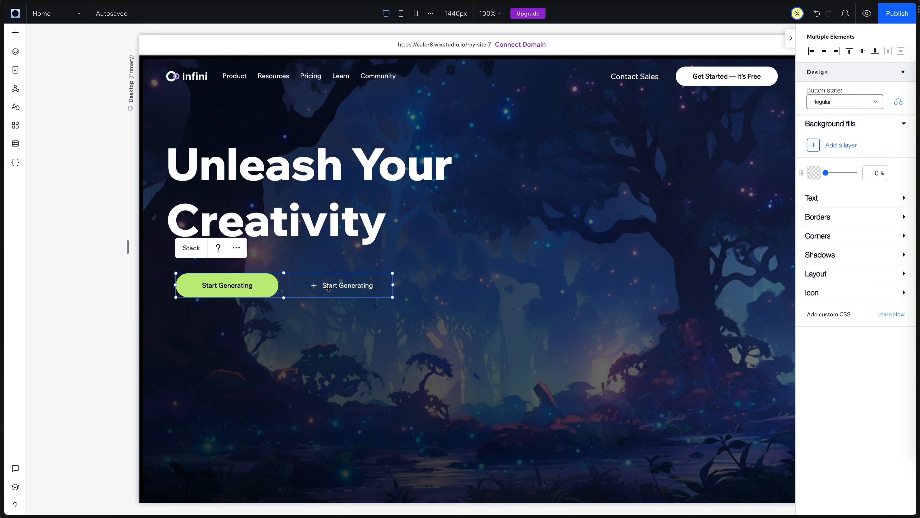
left_click(194, 254)
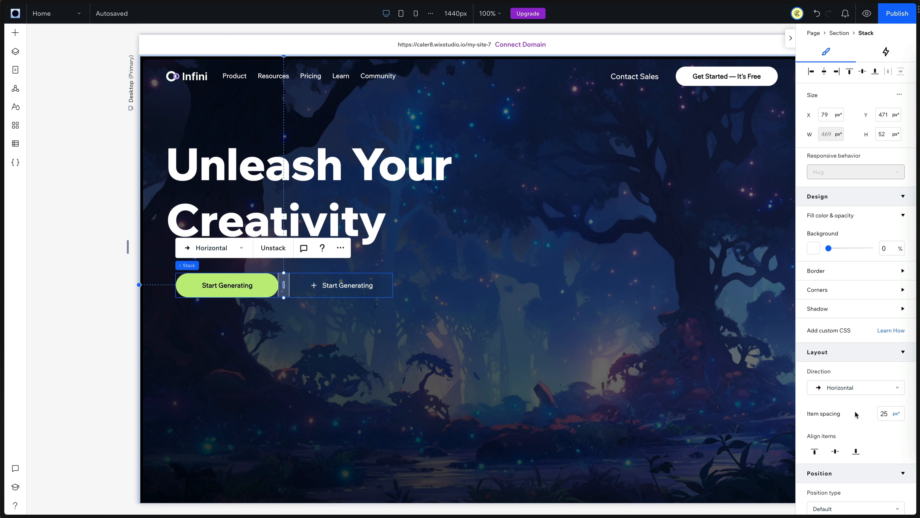
left_click(896, 413)
left_click(868, 364)
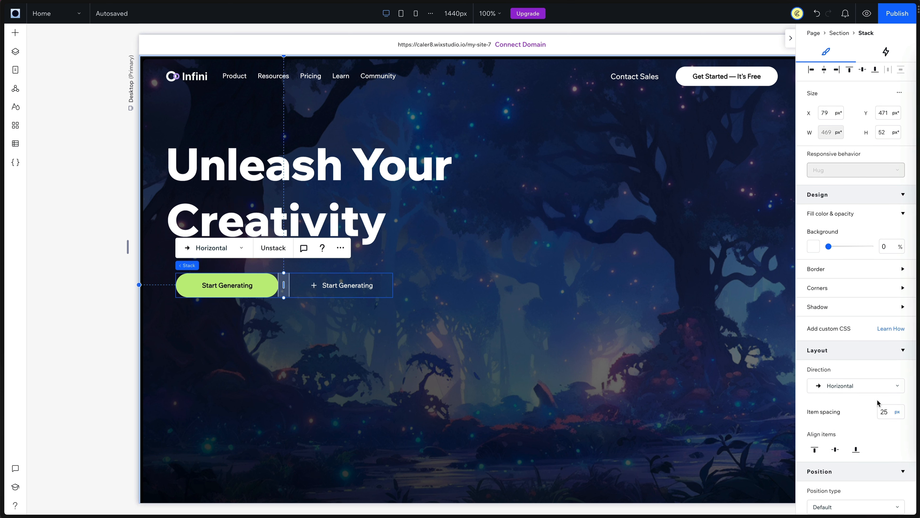
type("8")
key("Return")
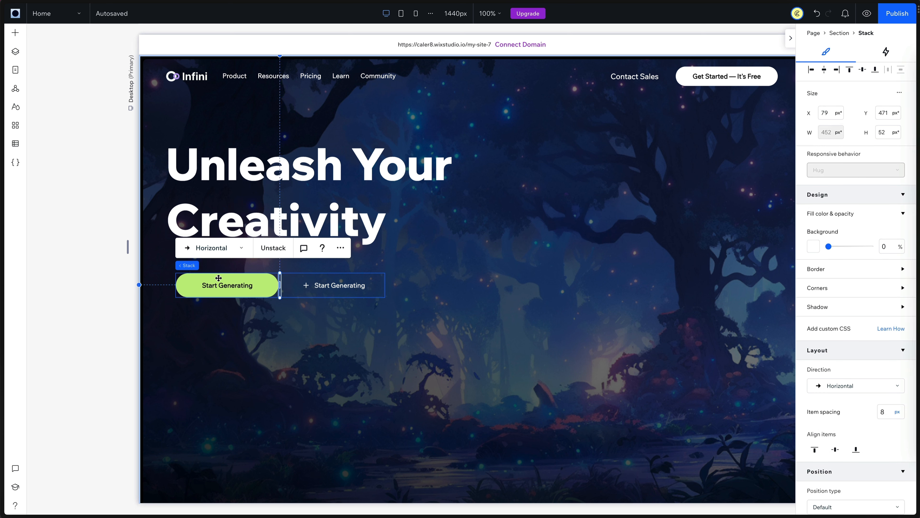
- Combine the heading and the button stack into one vertical stack with its items aligned left
left_click(236, 168, "shift")
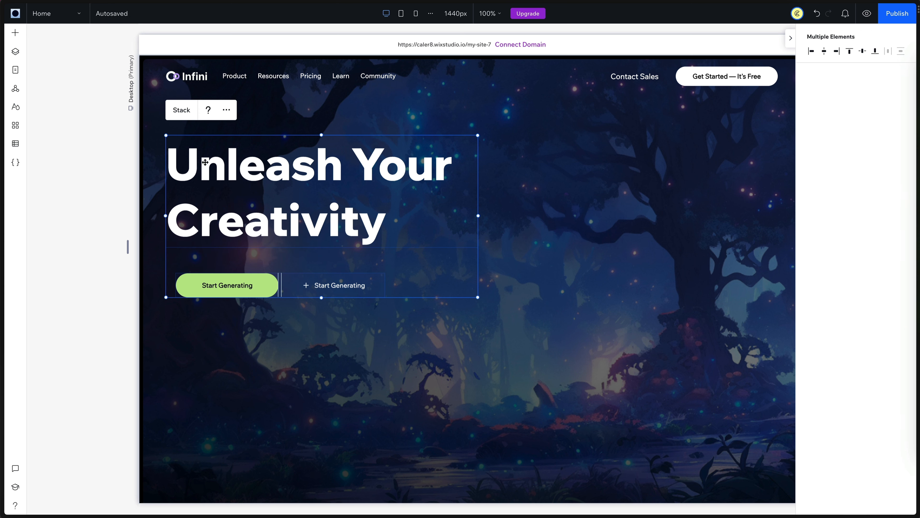
left_click(182, 111)
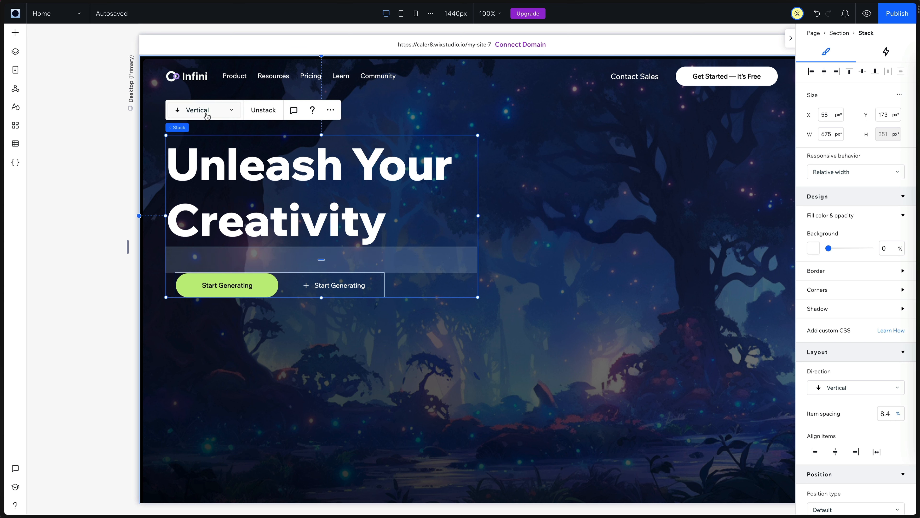
left_click(194, 112)
left_click(211, 116)
left_click(815, 453)
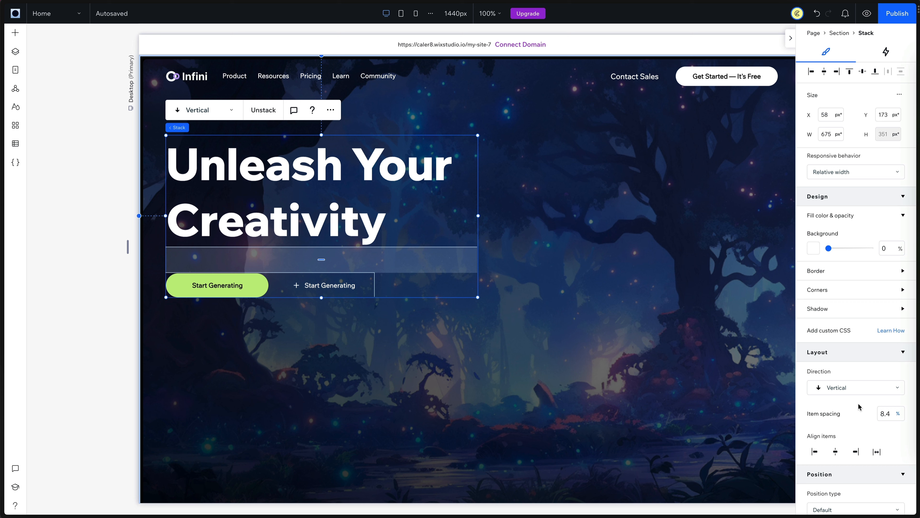
- Switch the vertical stack's item spacing to pixels and tighten the gap between the heading and the buttons
left_click(898, 413)
left_click(866, 401)
left_click(622, 254)
- Add profile_1.png from the site files to the hero section and set its width to 48 px
scroll(626, 251, "down", 2)
scroll(631, 249, "up", 1)
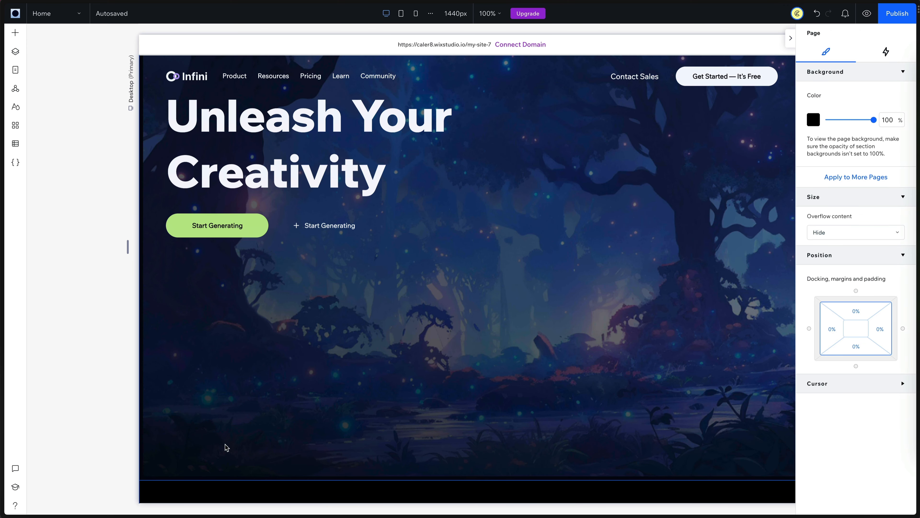
scroll(282, 448, "down", 1)
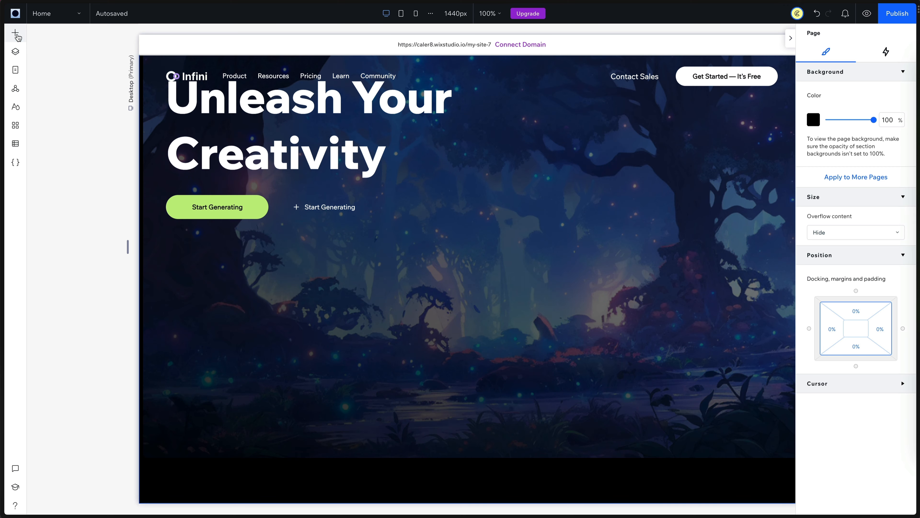
left_click(16, 33)
left_click(50, 185)
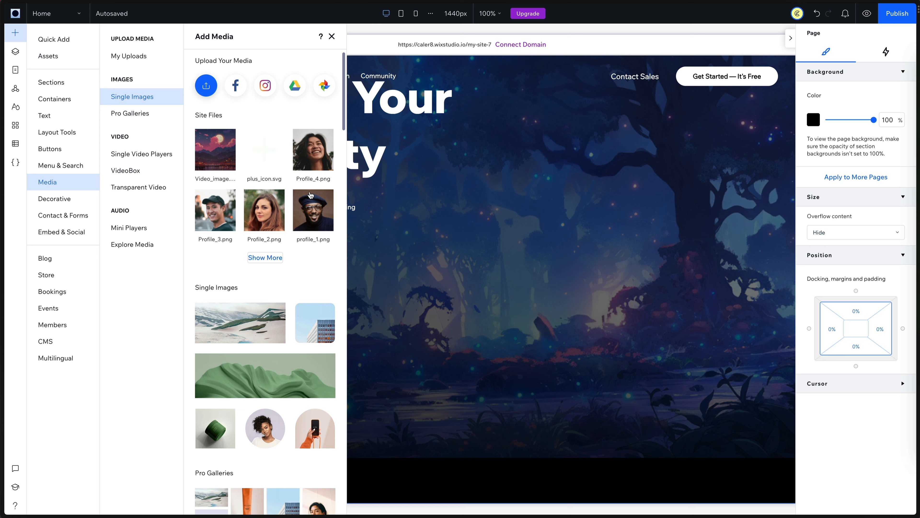
left_click(312, 213)
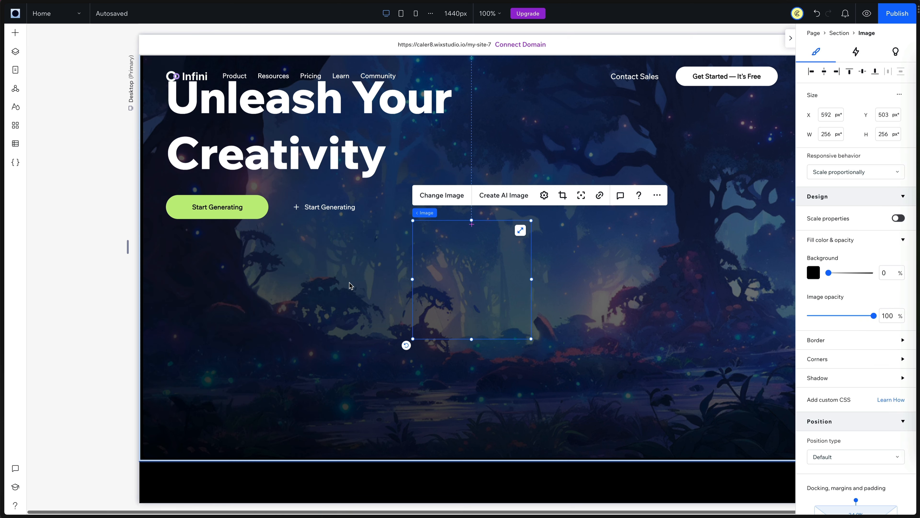
left_click(830, 135)
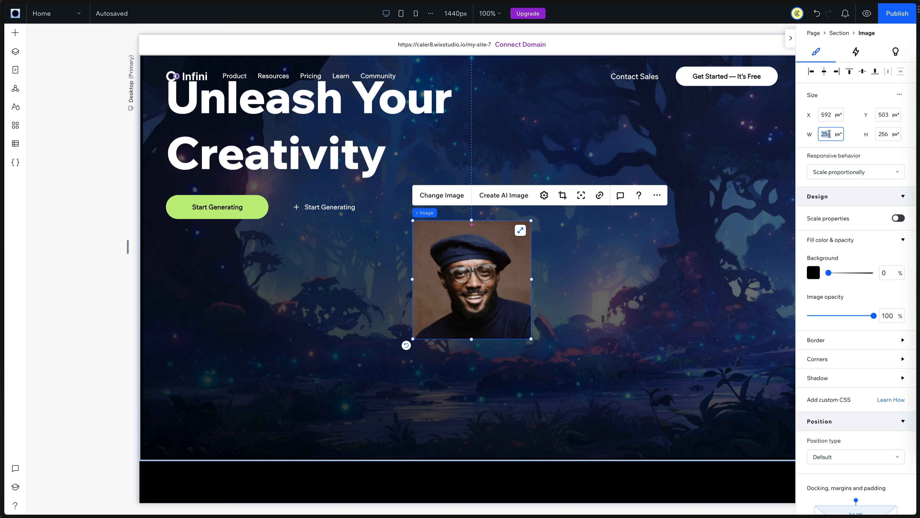
type("4")
type("8")
key("Return")
- Round all corners of the profile image with a radius of 999 px
scroll(830, 213, "down", 4)
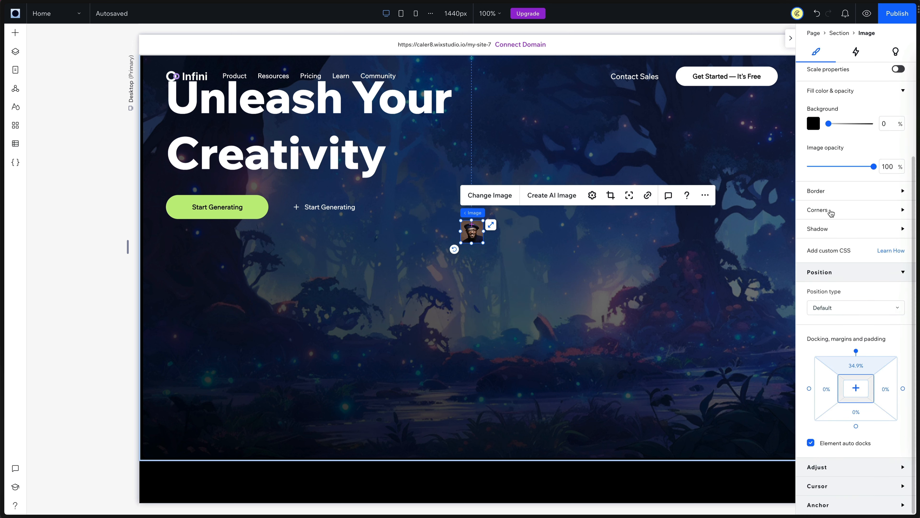
left_click(830, 212)
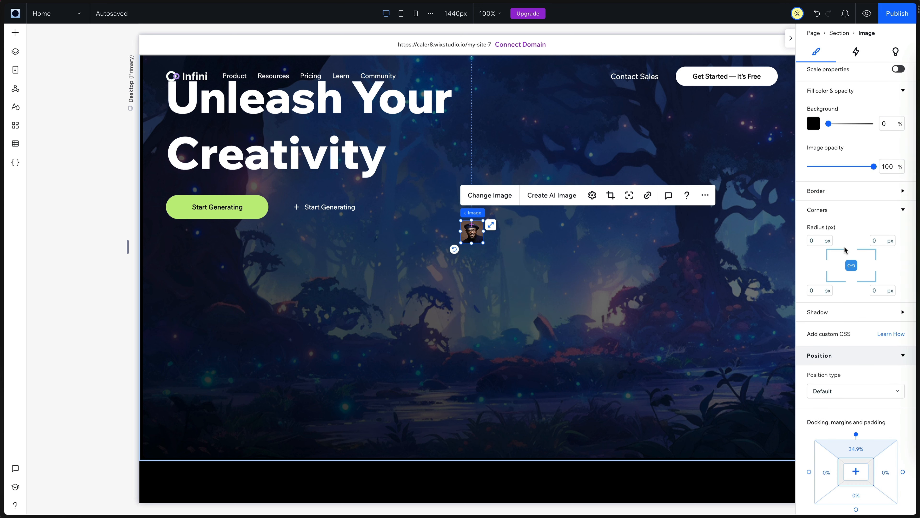
left_click(818, 240)
key("Return")
scroll(825, 252, "down", 1)
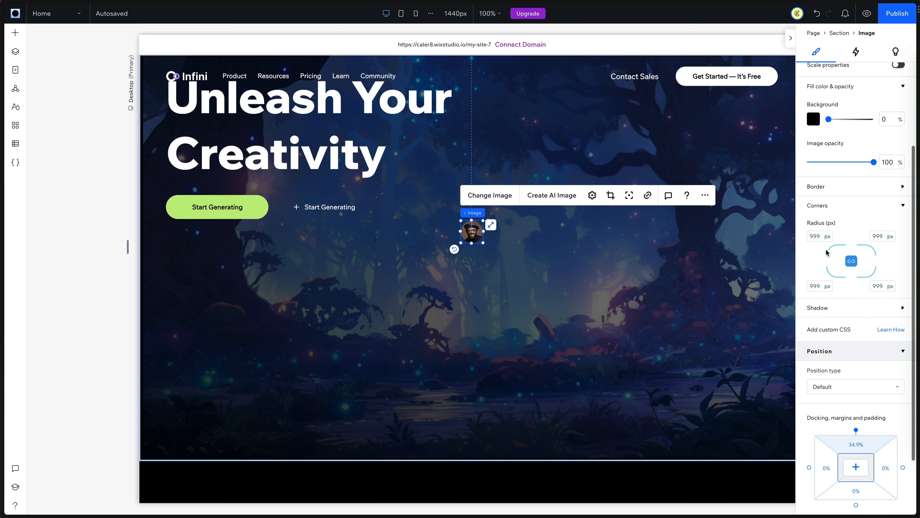
- Give the round profile image a white border 1 px wide
left_click(884, 186)
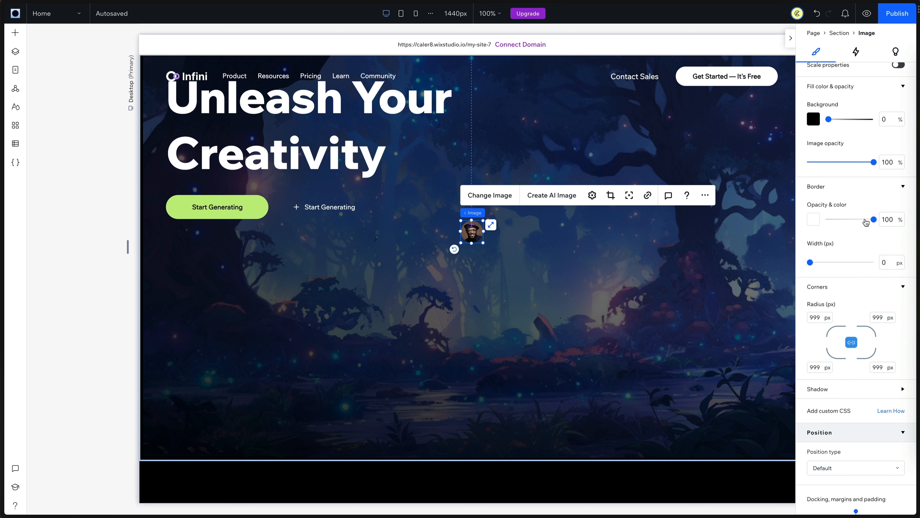
left_click(887, 262)
type("1")
left_click(814, 222)
left_click(810, 220)
left_click(902, 229)
- Duplicate the round profile image three times and arrange the copies in a row beside the original
key("super+d")
left_click_drag(474, 234, 552, 234)
key("super+d")
key("super+d")
- Stack the four profile images horizontally and align them to the vertical center
left_click(472, 231)
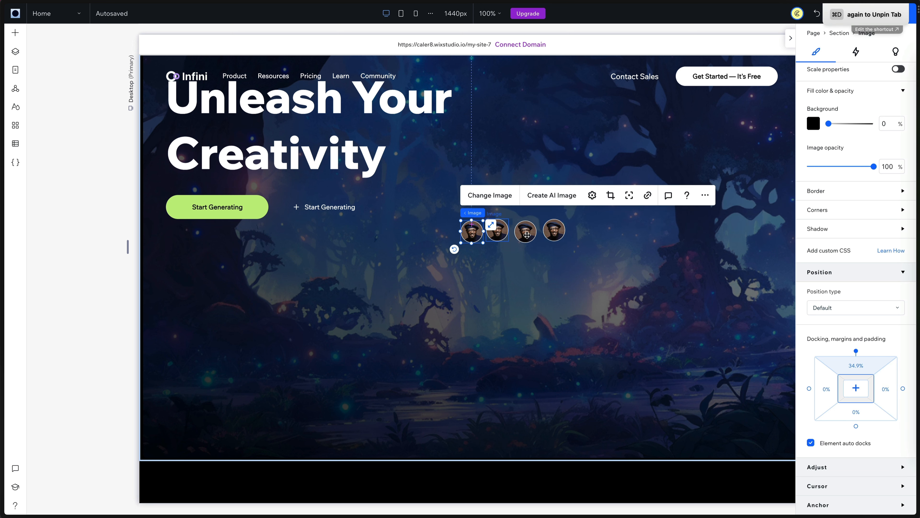
left_click(498, 232, "shift")
left_click(527, 235, "shift")
left_click(553, 232, "shift")
left_click(478, 196)
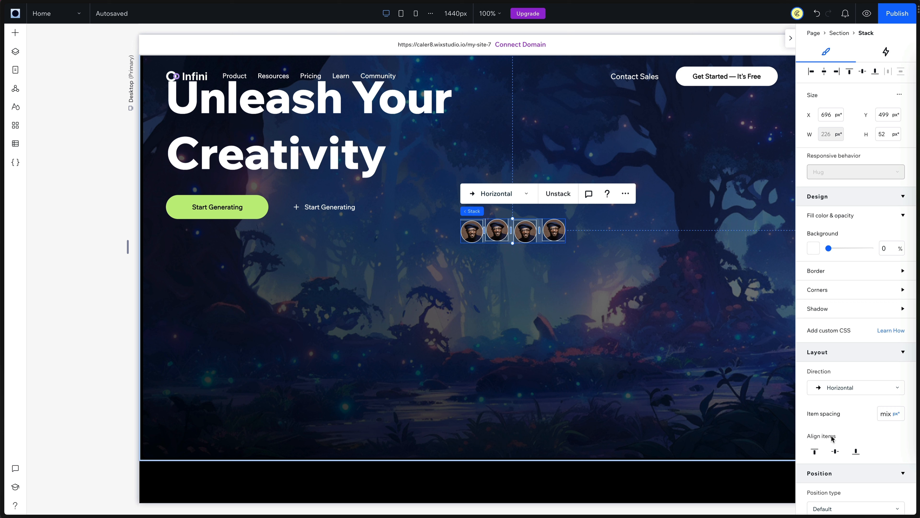
left_click(837, 451)
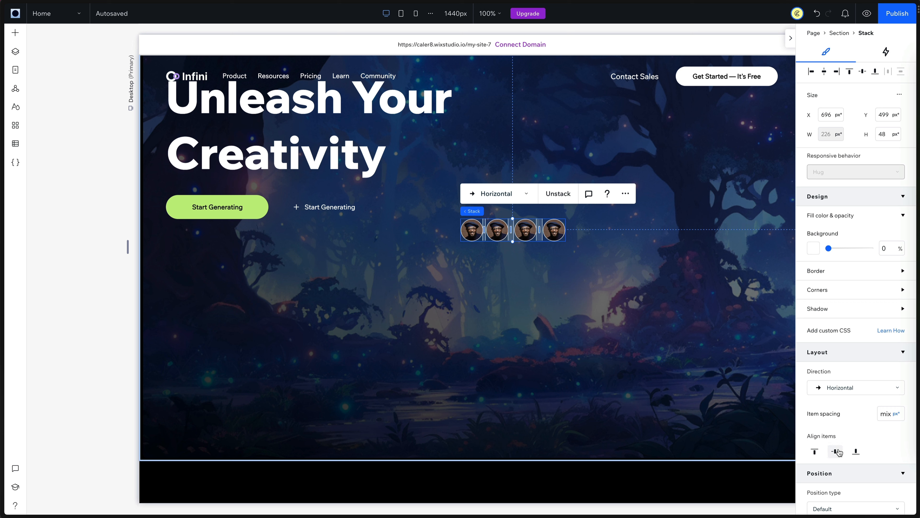
- Set the profile stack's item spacing to -16 px and move the stack below the buttons at about X 377, Y 649
left_click(896, 414)
left_click(866, 365)
left_click(886, 414)
type("0")
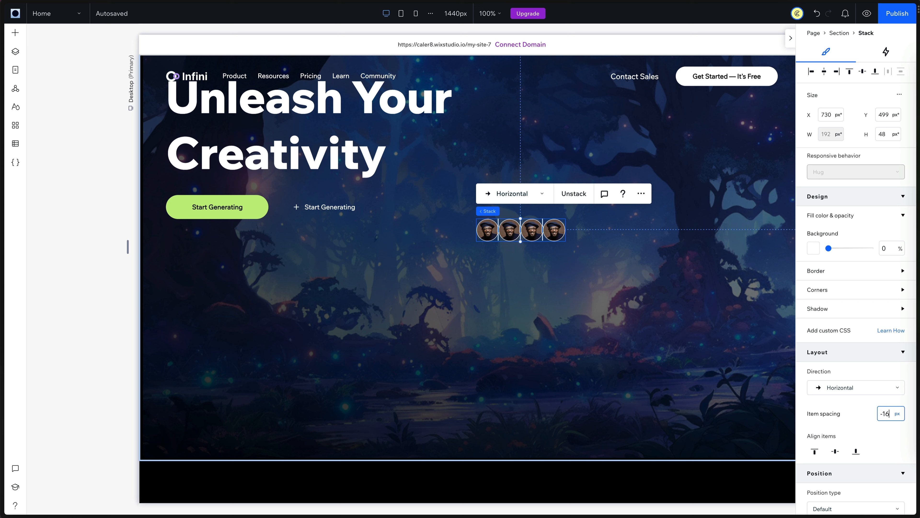
left_click(653, 315)
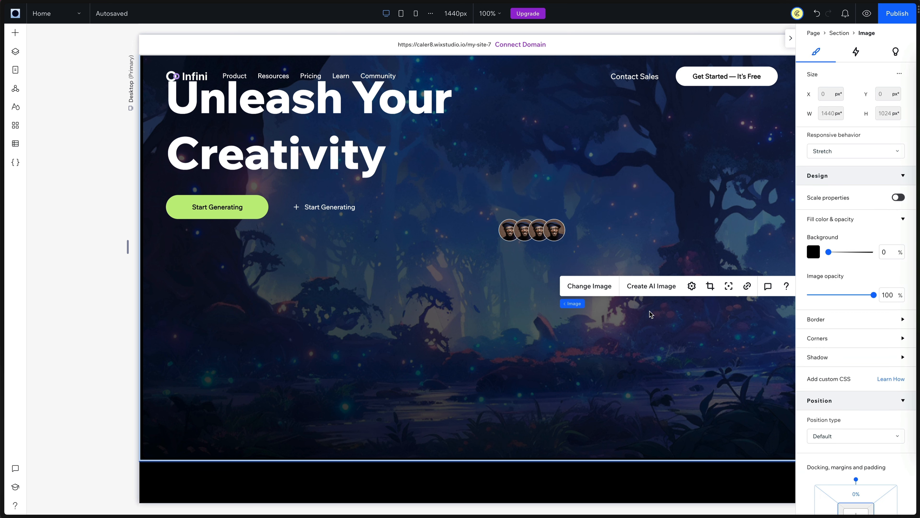
left_click_drag(512, 225, 326, 294)
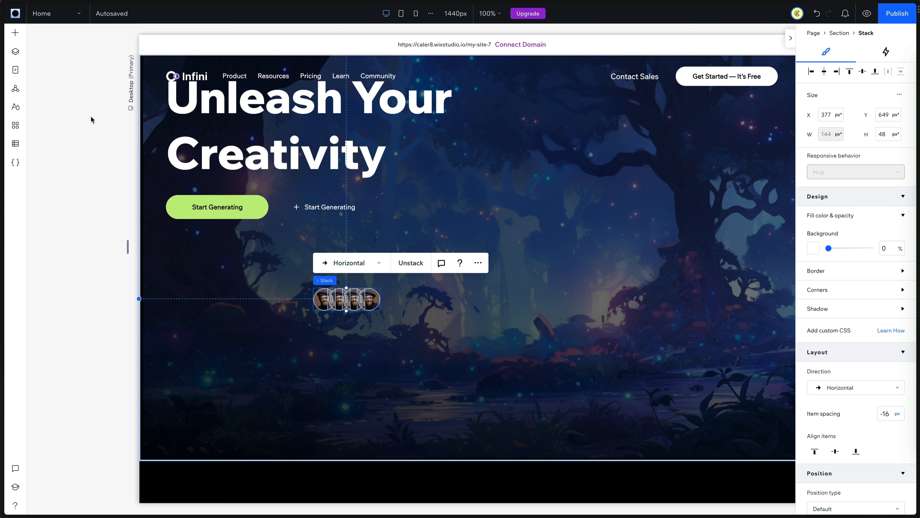
- Add a Paragraph 3 text reading "+32,056" to the hero section and set its responsive behavior to Fixed
left_click(15, 32)
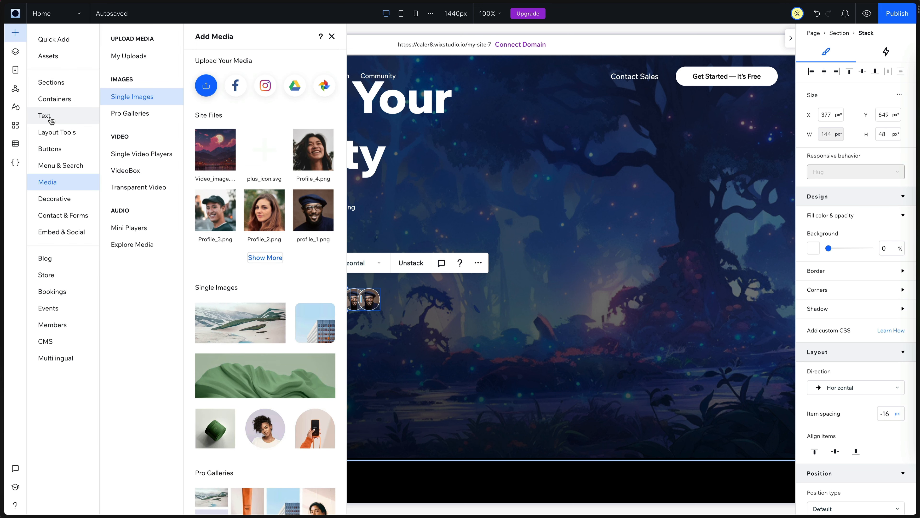
left_click(44, 115)
left_click_drag(243, 279, 414, 296)
left_click(846, 173)
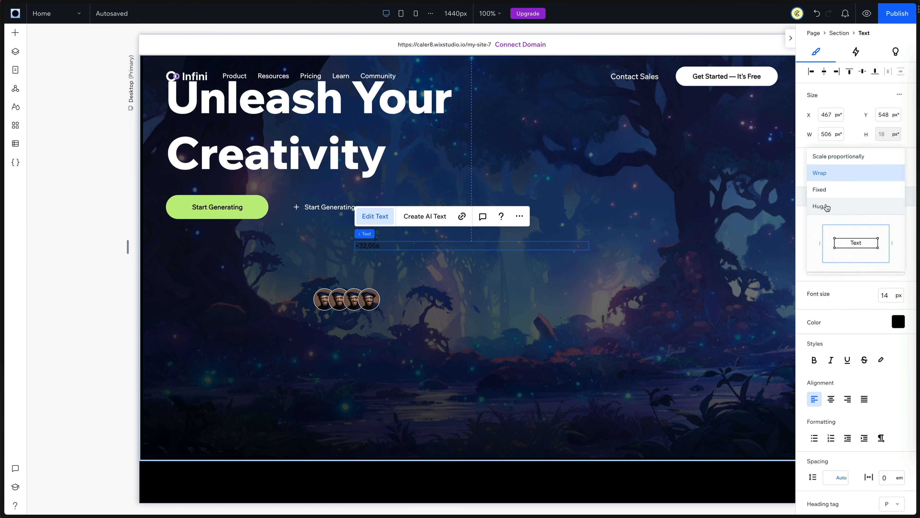
left_click(821, 205)
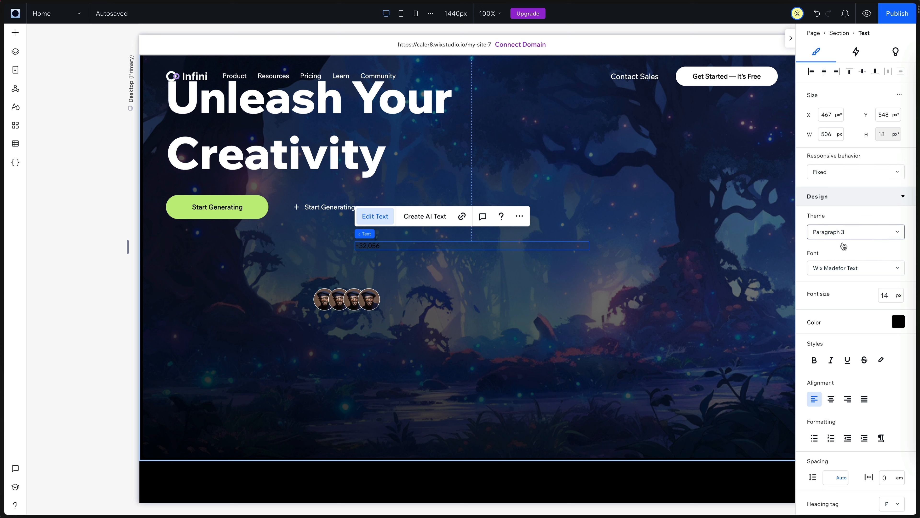
- Make the +32,056 text white (#FFFFFF) and bold, about 59 px wide, and place it beside the profile stack at about X 585, Y 673
left_click(898, 322)
left_click(823, 372)
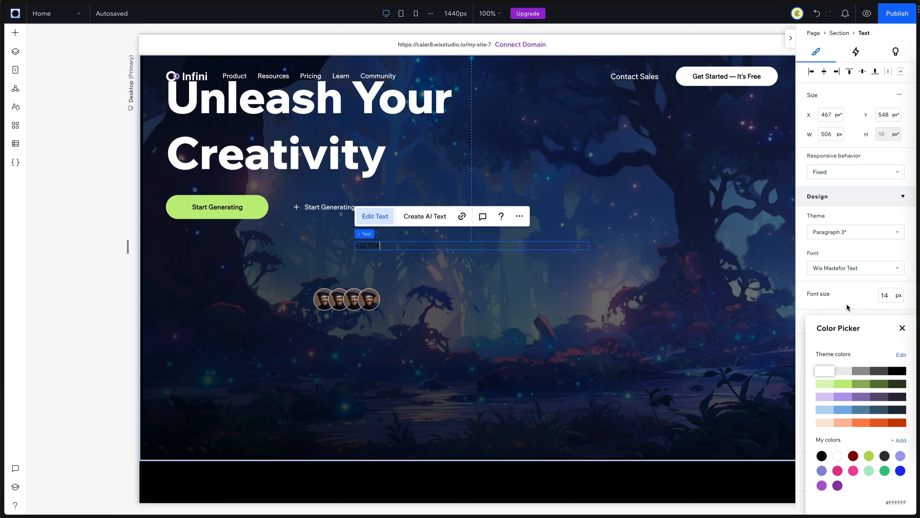
left_click(847, 307)
left_click(817, 362)
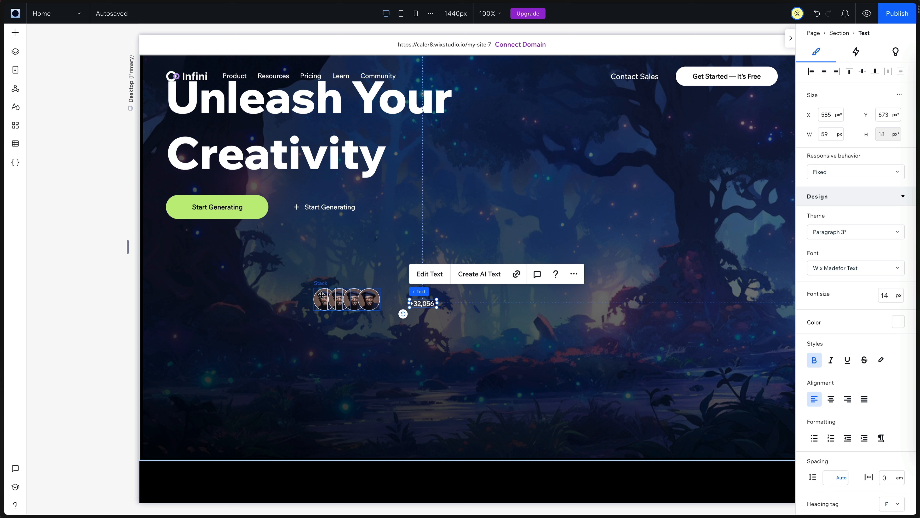
- Add the +32,056 text to the profile stack, center it vertically, and narrow the gap until the stack is about 211 px wide
left_click(324, 298, "shift")
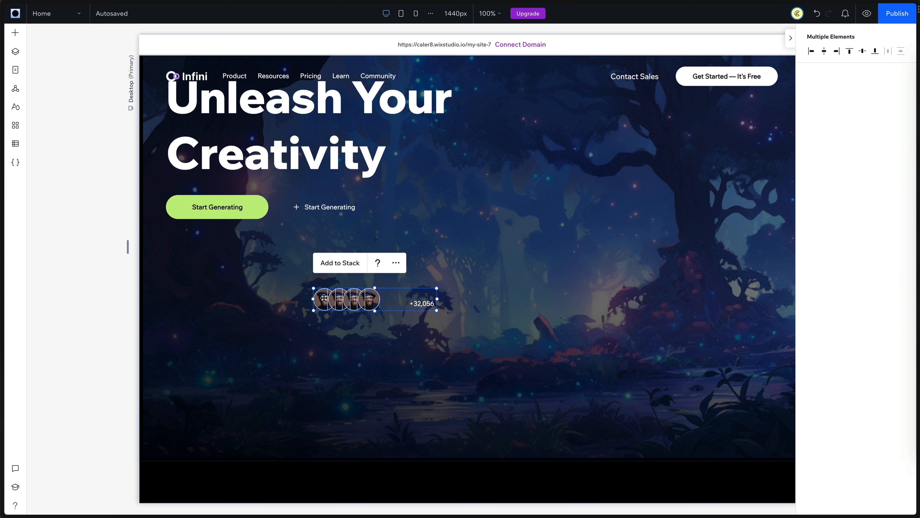
left_click(341, 264)
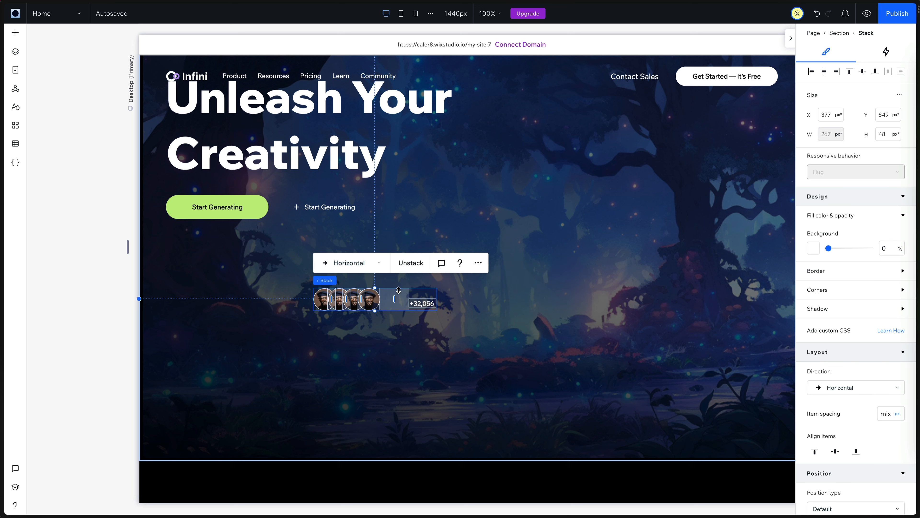
left_click(836, 451)
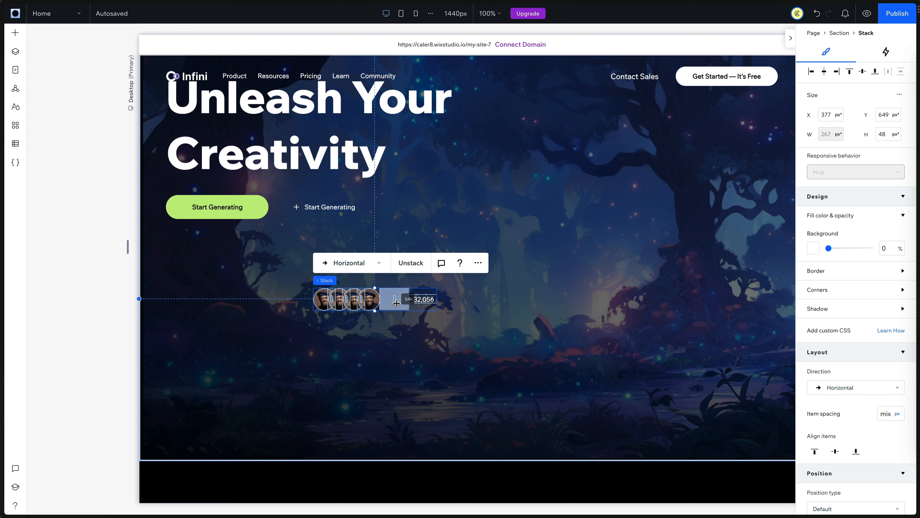
left_click_drag(395, 299, 370, 301)
- Expand the profile stack in the layer list and replace its second image with Profile_2.png
left_click(15, 52)
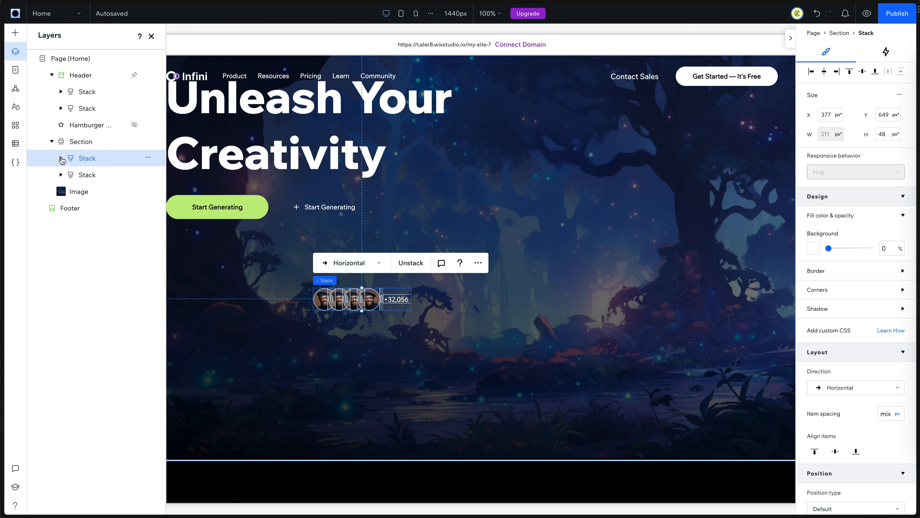
left_click(61, 158)
left_click(83, 192)
left_click(341, 263)
left_click(551, 195)
left_click(810, 454)
- Replace the profile stack's third image with Profile_3.png and its fourth image with Profile_4.png
left_click(83, 208)
left_click(340, 263)
left_click(474, 196)
left_click(811, 454)
left_click(83, 224)
left_click(386, 267)
left_click(396, 196)
left_click(811, 454)
left_click(454, 328)
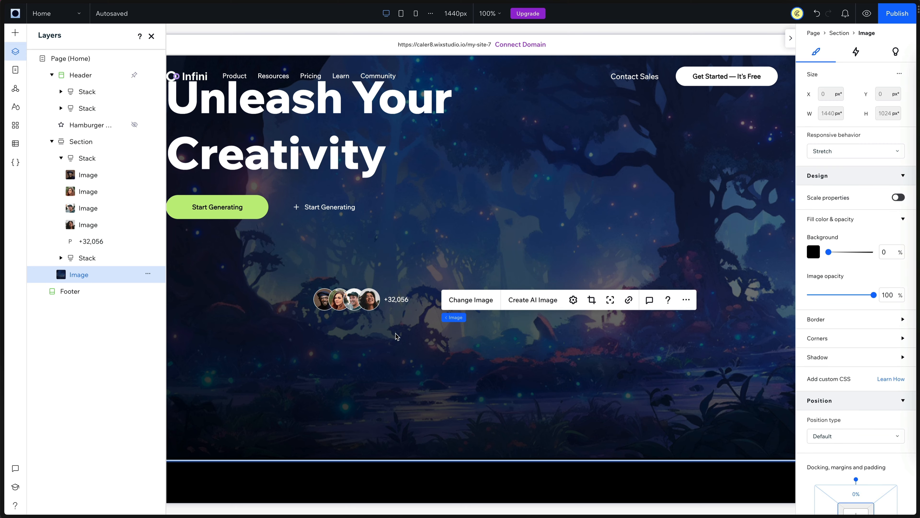
- Duplicate the hero's horizontal button stack and place the copy at about X 641, Y 552
left_click(333, 209)
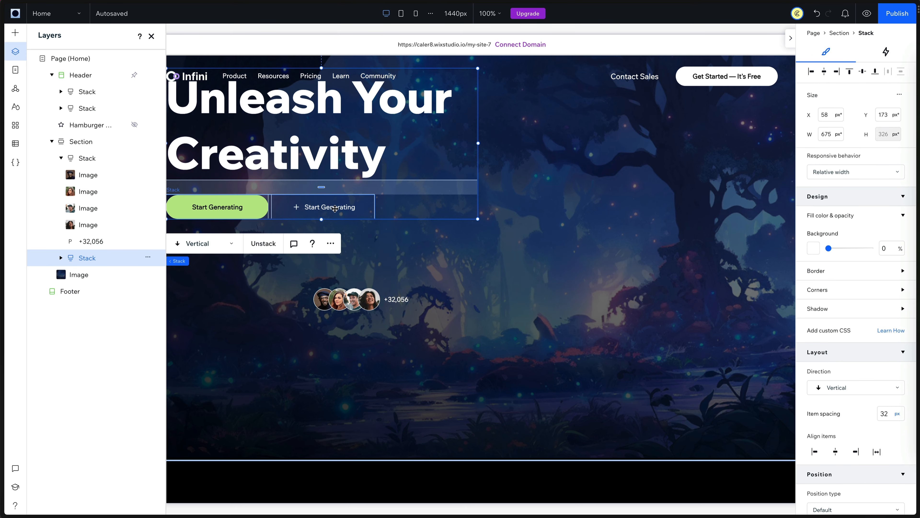
left_click(320, 209)
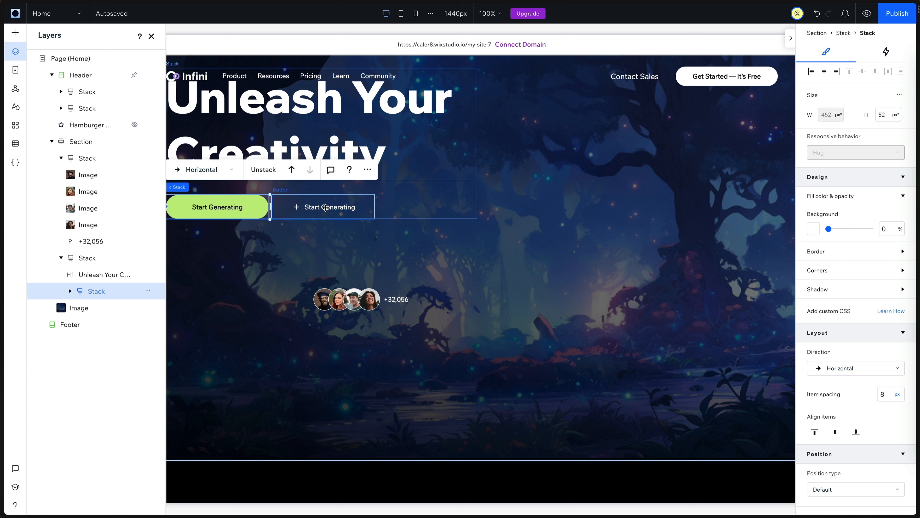
key("super+d")
left_click_drag(322, 239, 478, 256)
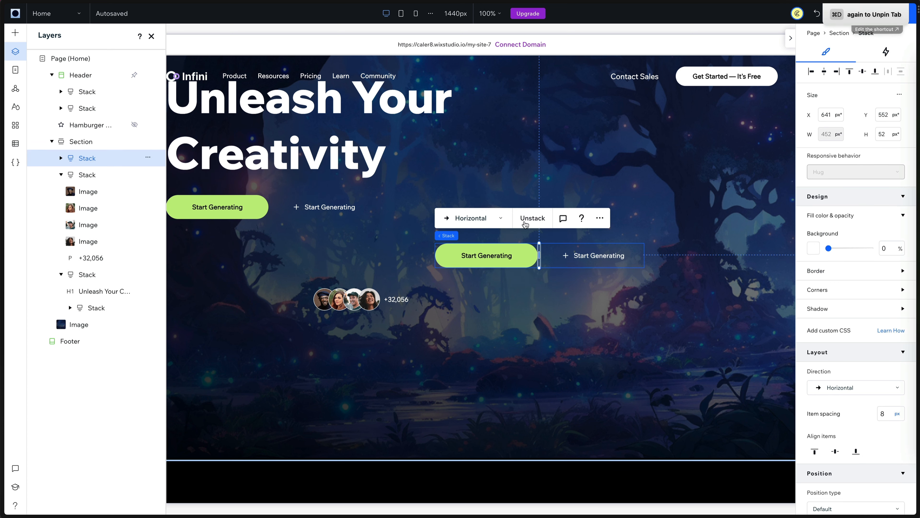
- Unstack the copied buttons, deleting the green one and moving the other below the profile stack to about X 378, Y 724
left_click(533, 218)
left_click(502, 261)
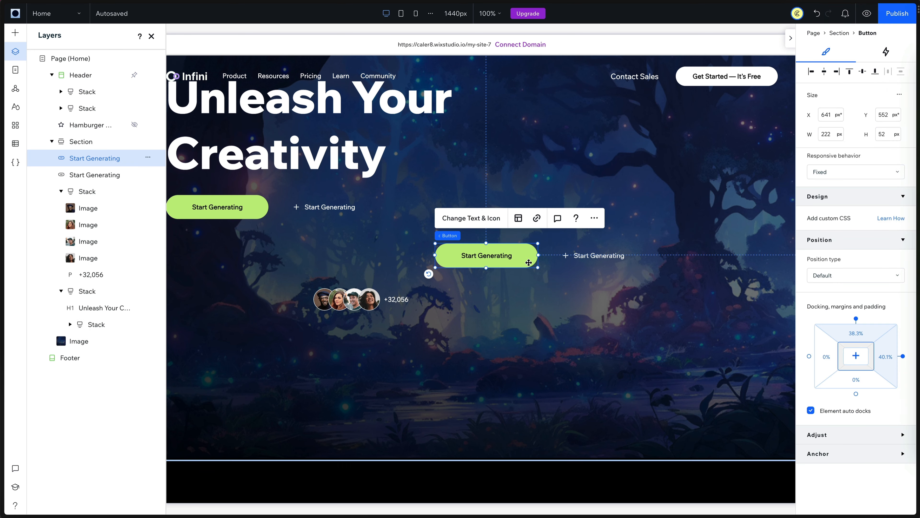
key("Delete")
left_click(593, 256)
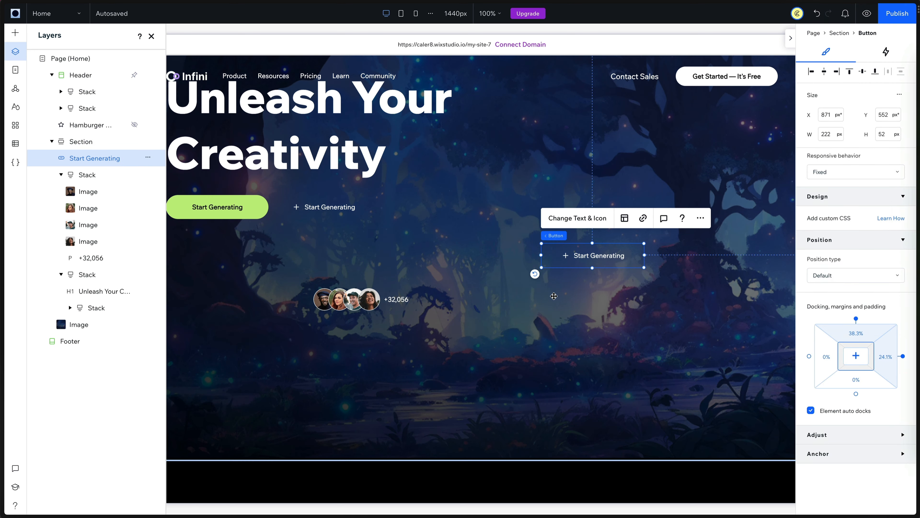
left_click_drag(597, 258, 370, 337)
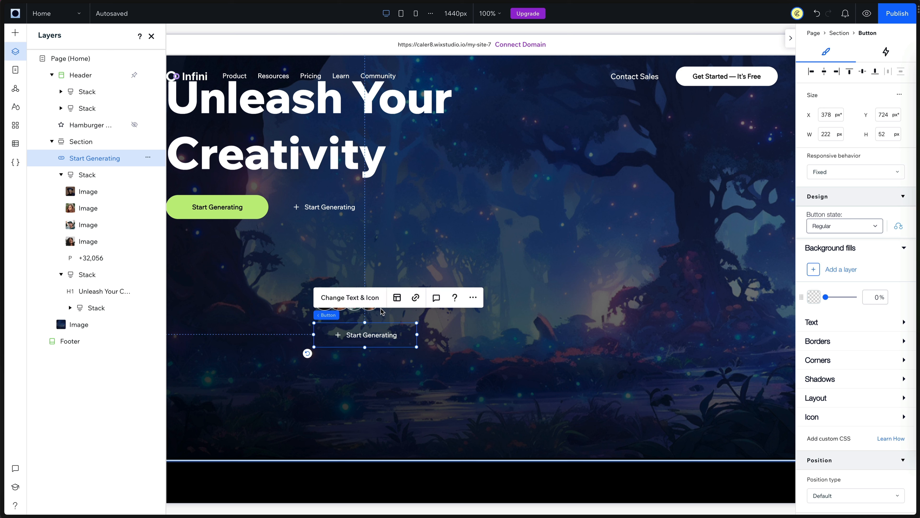
- Place the copied button's icon after its text and left-align the button's content
left_click(397, 298)
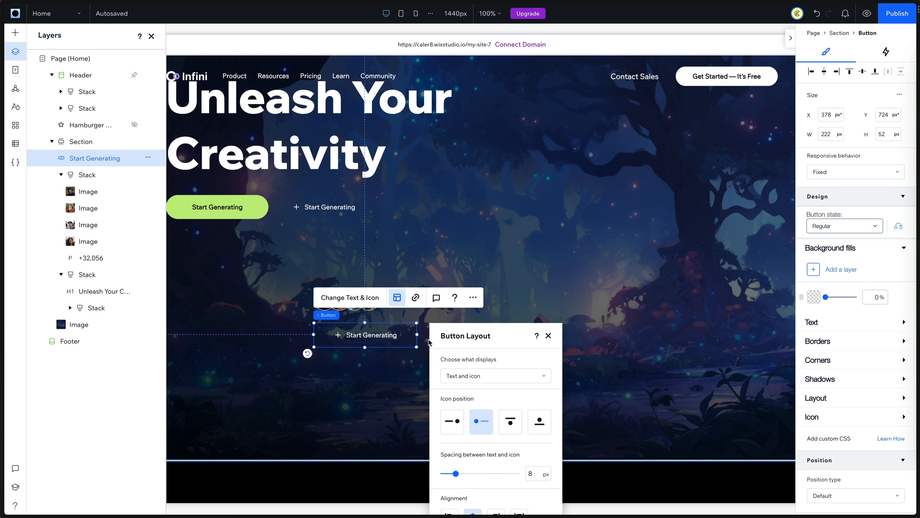
left_click(455, 423)
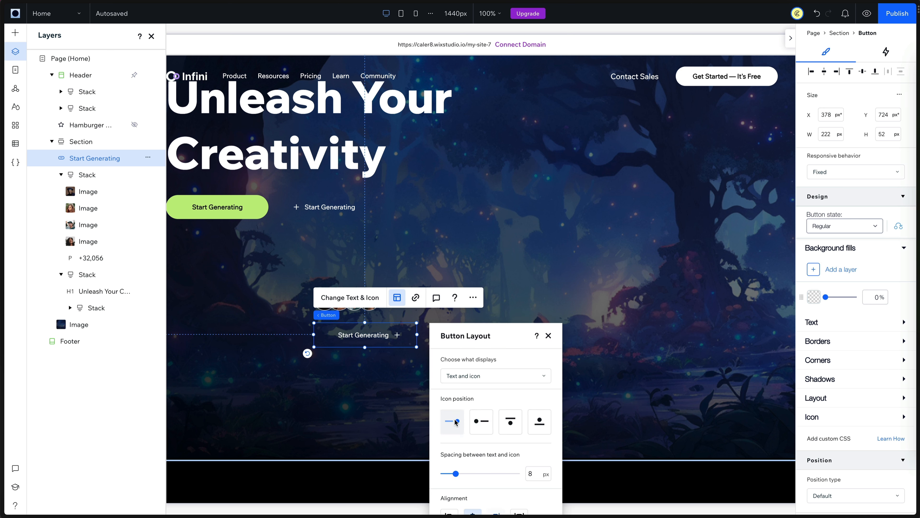
left_click(482, 389)
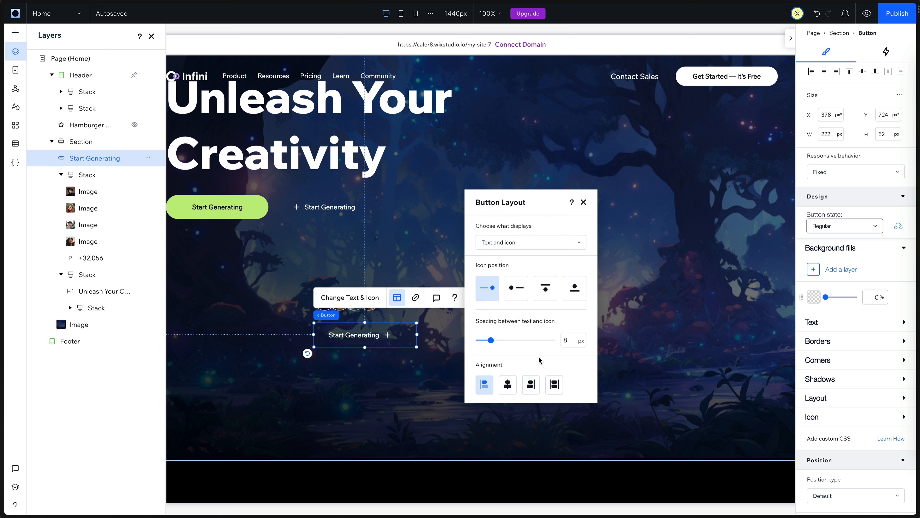
left_click(584, 202)
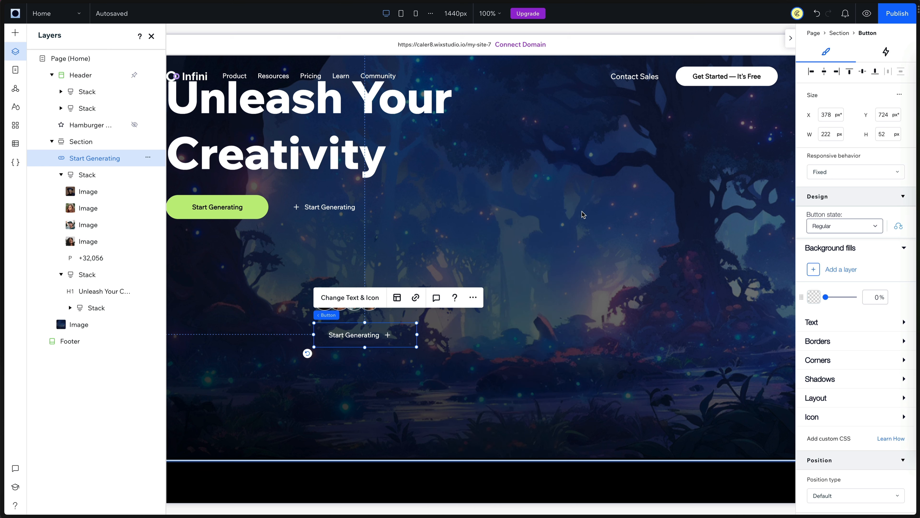
- Change the button text to "Join Our Discord Community" and fit the button to about 250 × 16 px with zero padding
left_click(348, 298)
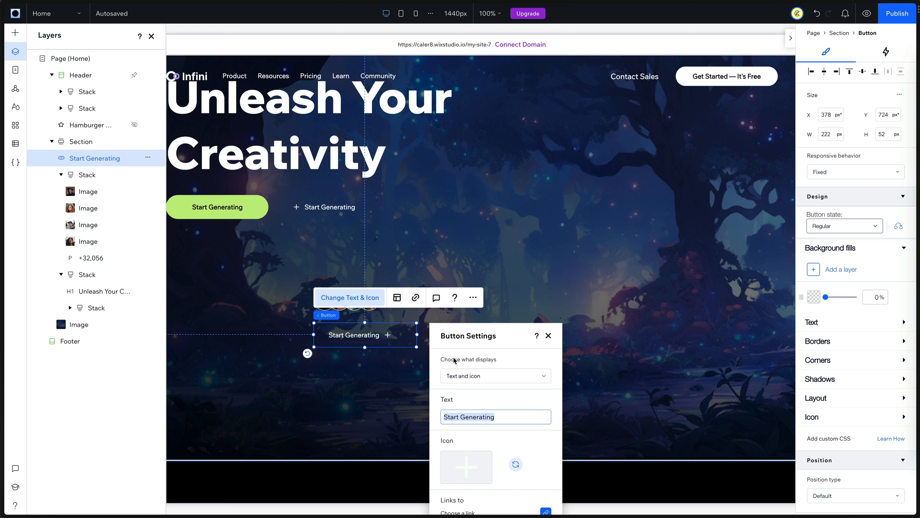
type("Join Our Discord Community")
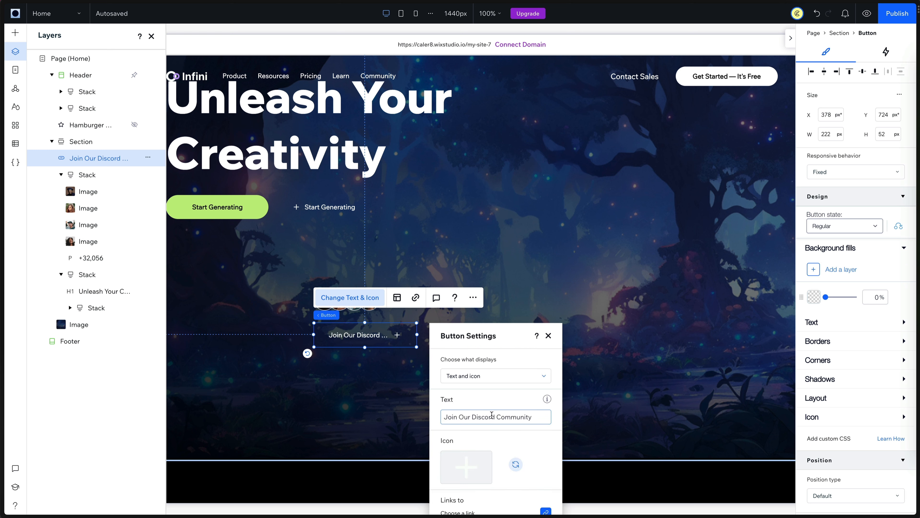
left_click(547, 336)
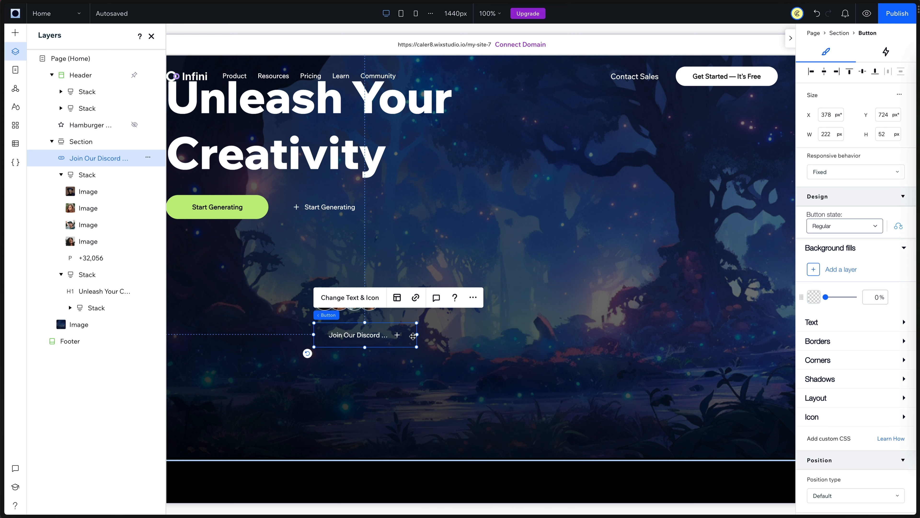
left_click_drag(418, 335, 451, 339)
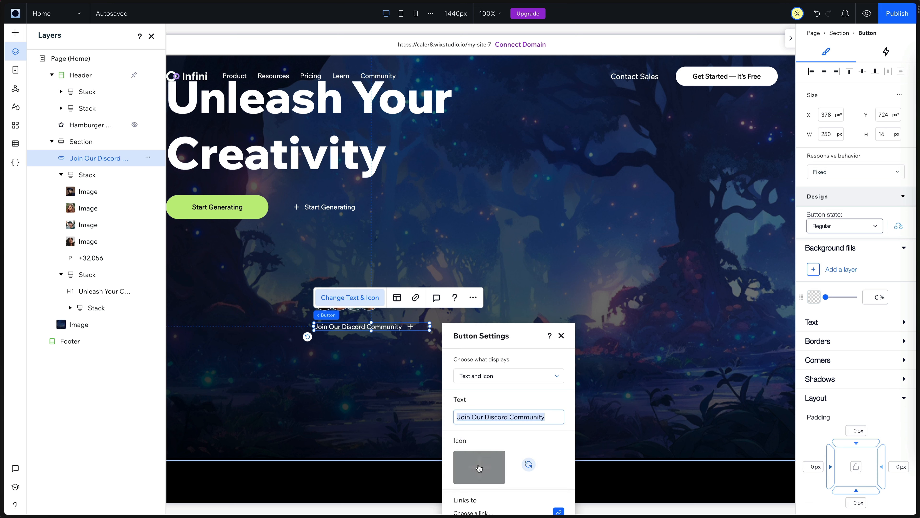
- Replace the Discord button's plus icon with arrow-right_icon.svg from the site files
left_click(479, 468)
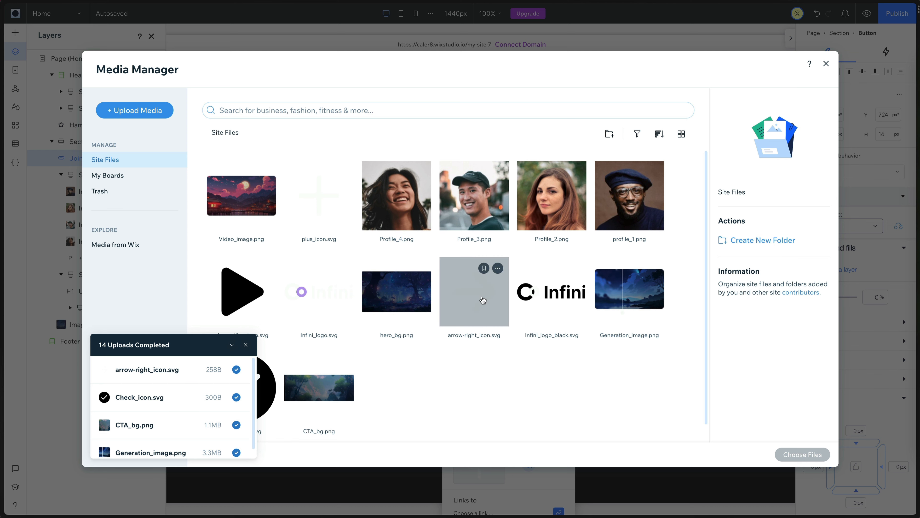
left_click(477, 298)
left_click(793, 455)
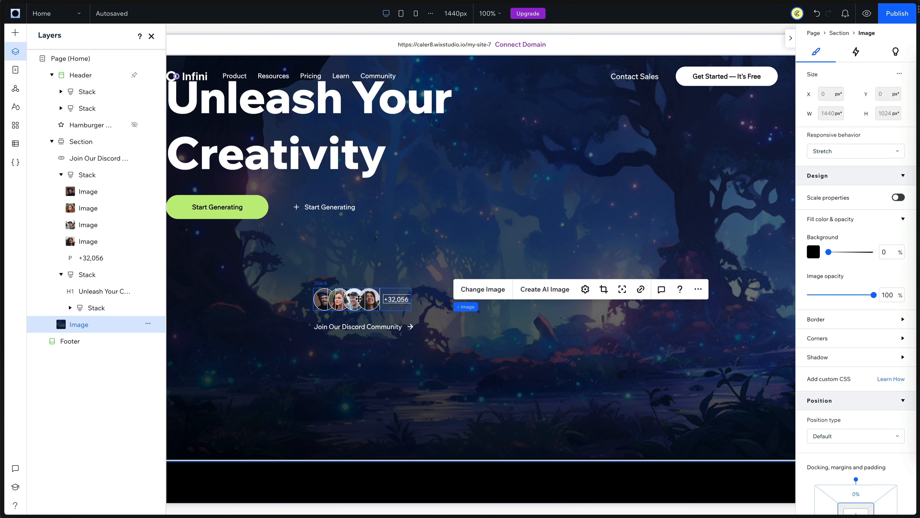
- Combine the profile stack and the Discord button into a vertical stack with 16 px item spacing
left_click(359, 299)
left_click(360, 333, "shift")
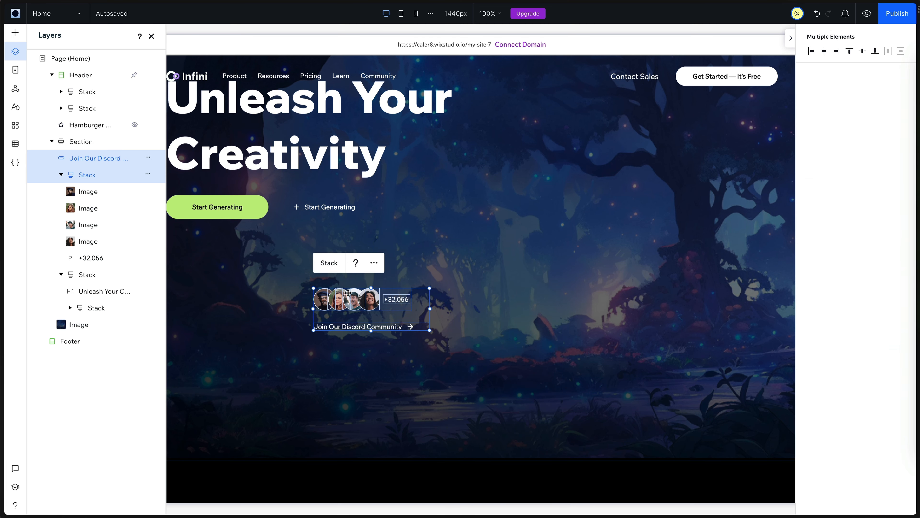
left_click(329, 262)
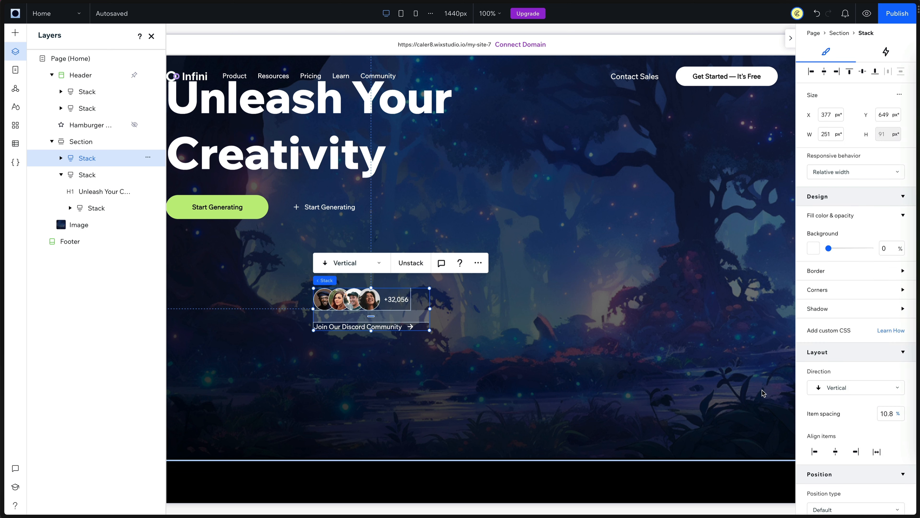
left_click(901, 415)
left_click(895, 415)
left_click(886, 413)
type("16")
key("Return")
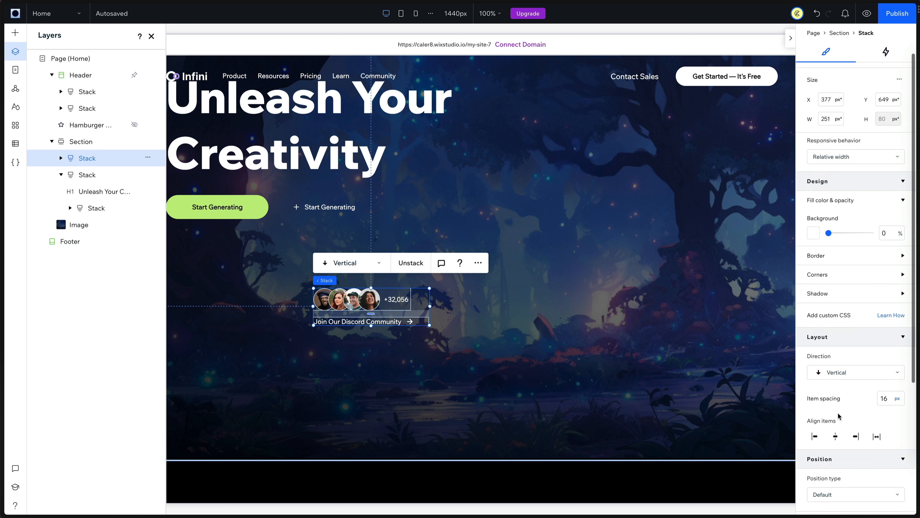
- Set the new stack's left margin to 4% and dock it to the section's bottom edge with a 40 px margin
scroll(855, 398, "down", 5)
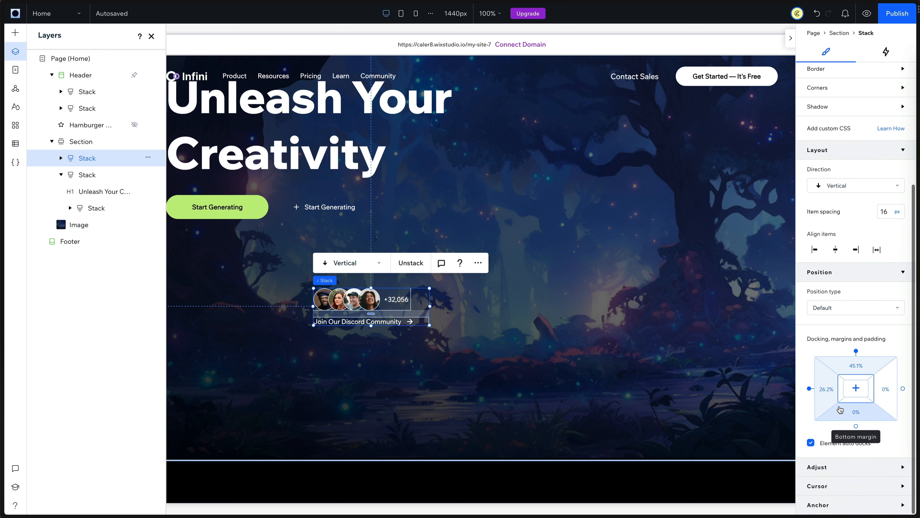
left_click(827, 389)
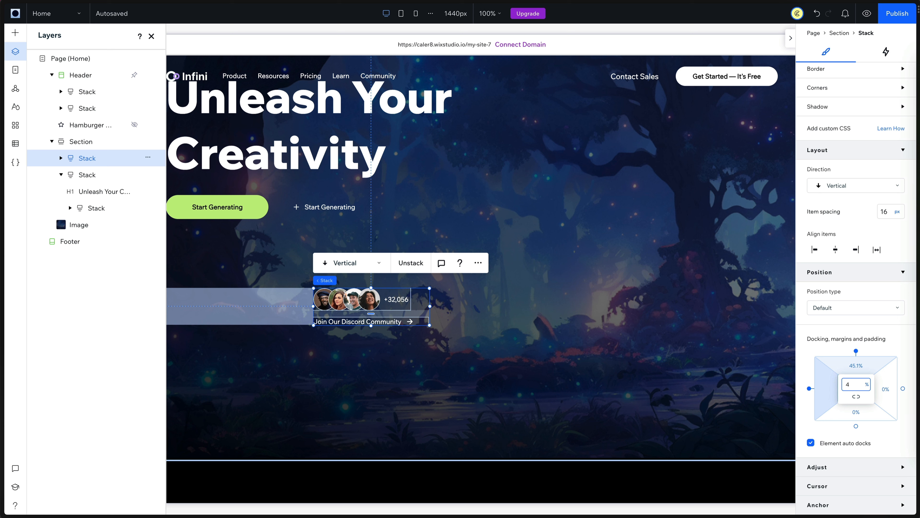
key("Return")
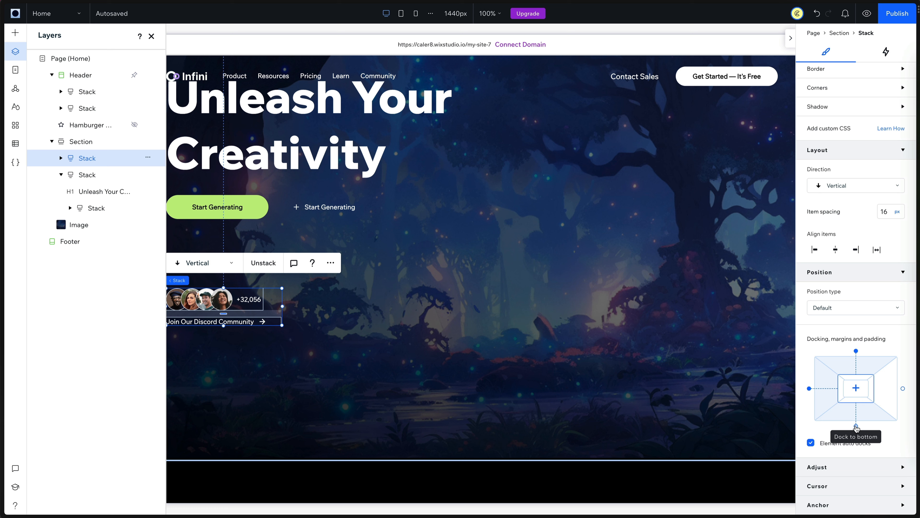
left_click(855, 426)
left_click(867, 385)
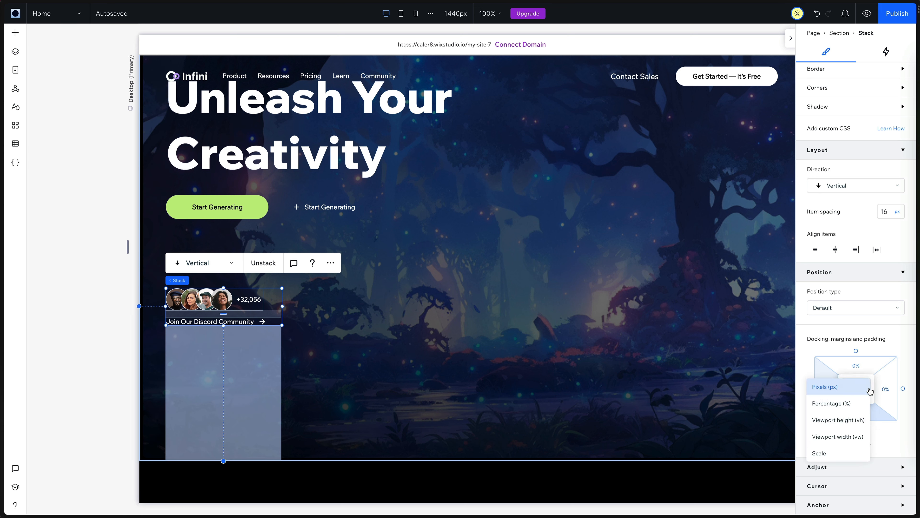
left_click(855, 386)
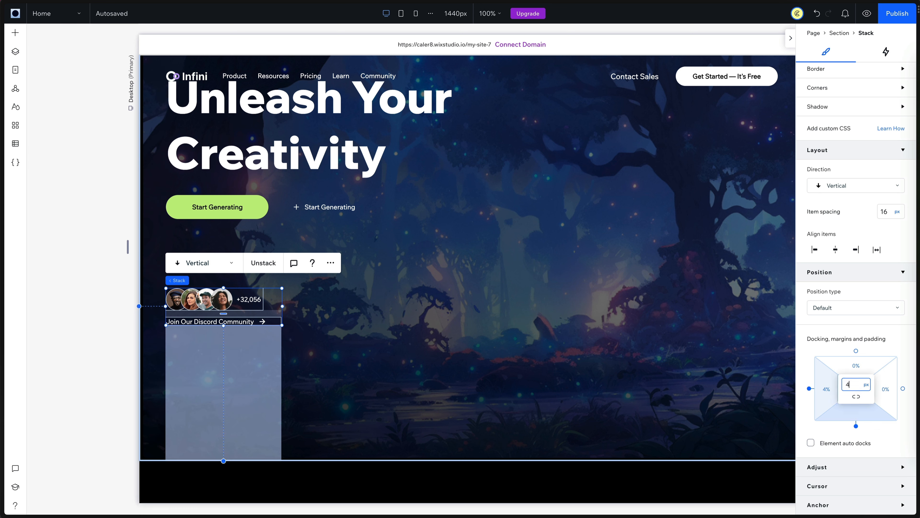
type("40")
left_click(363, 466)
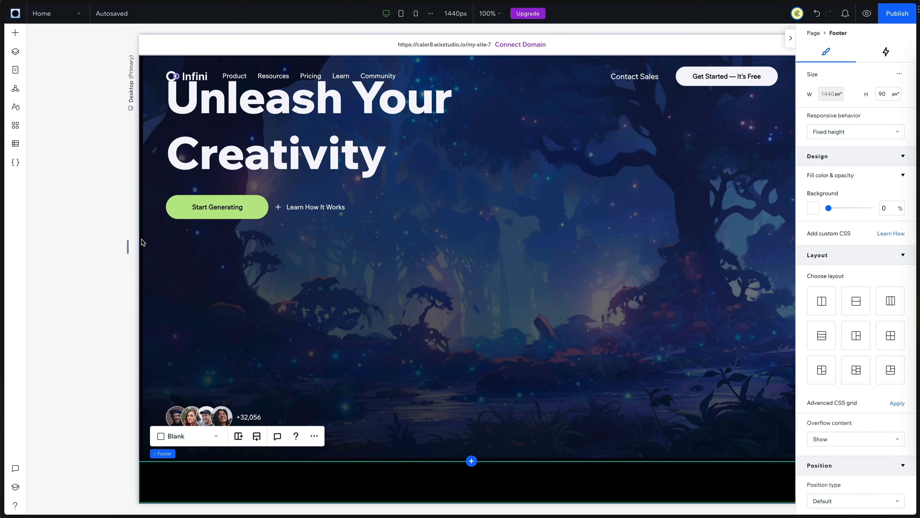
- Add an empty white container to the footer and stretch it to fill the whole footer
left_click(15, 34)
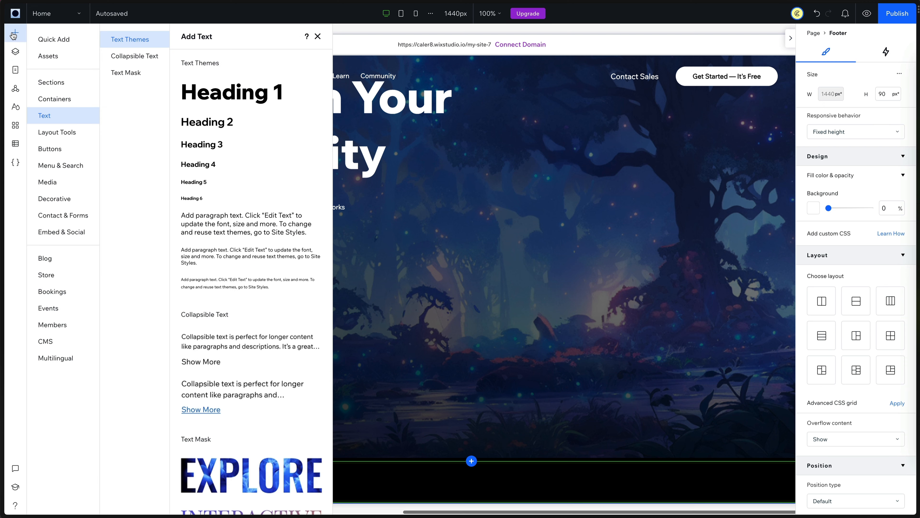
left_click(55, 102)
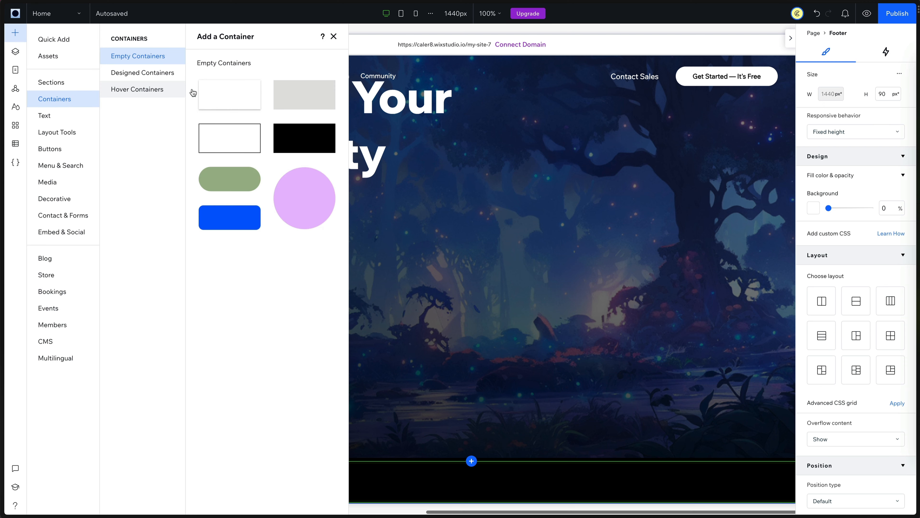
left_click(232, 90)
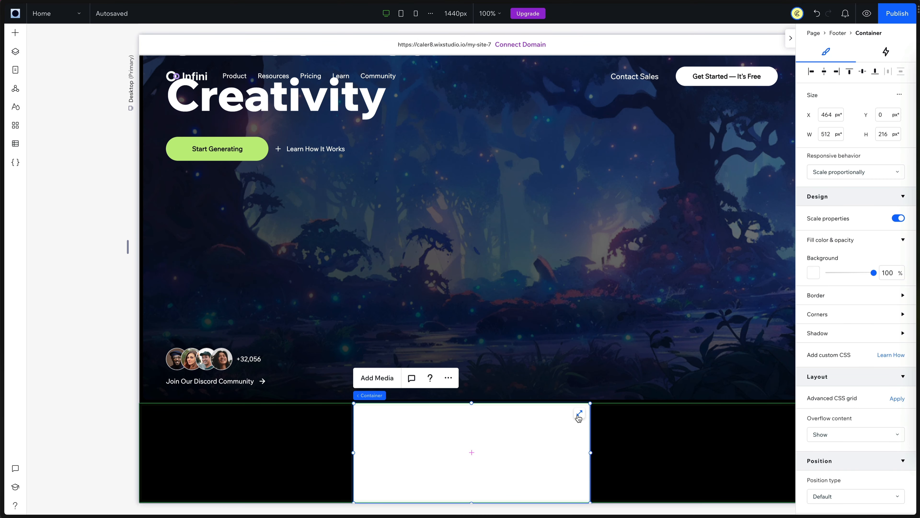
left_click(579, 413)
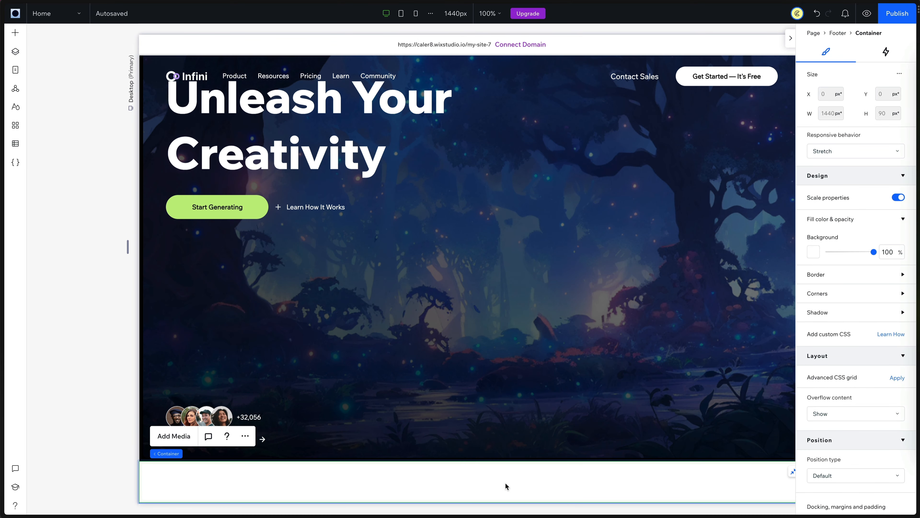
- Fill the footer container with the second purple swatch of the theme colors
scroll(863, 276, "down", 4)
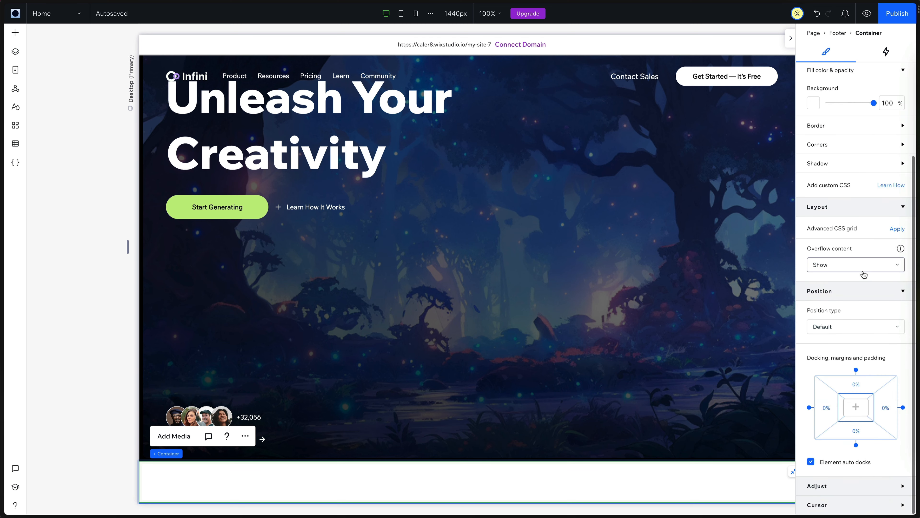
scroll(864, 272, "up", 3)
left_click(814, 202)
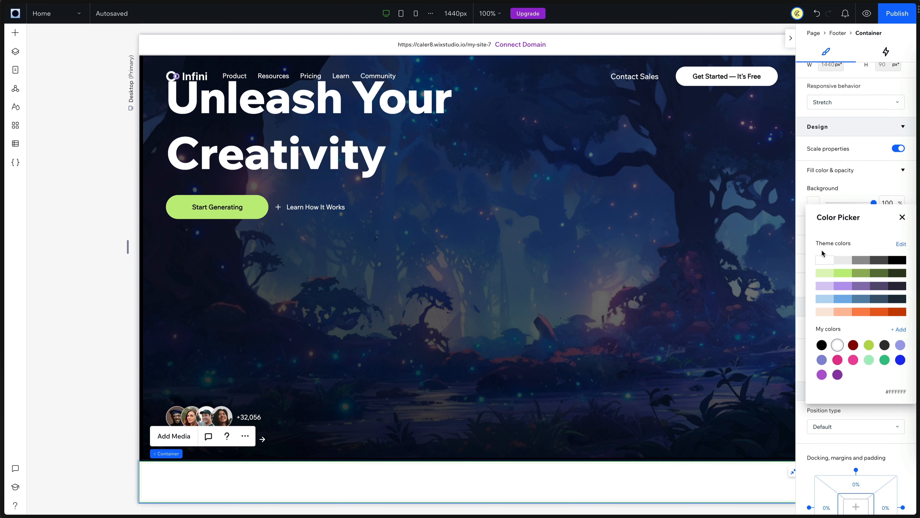
left_click(842, 285)
left_click(852, 191)
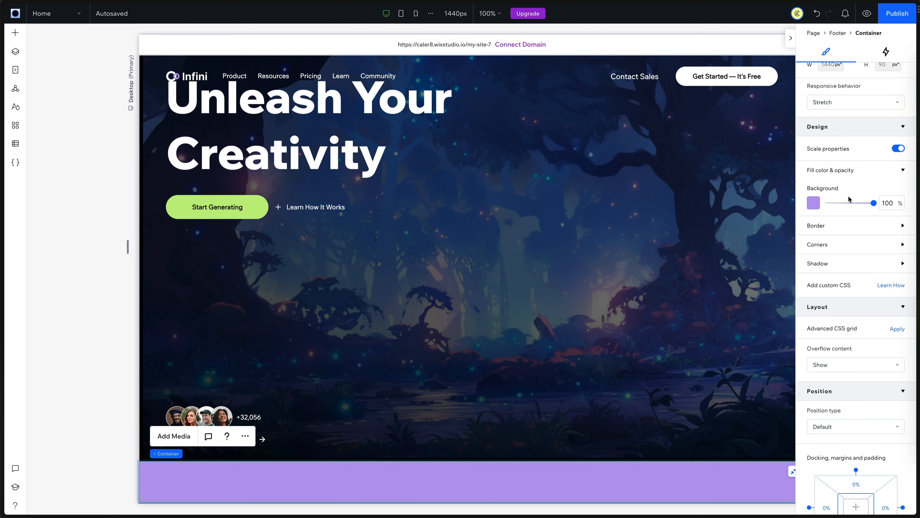
- Give the footer container an 8 px black border at 100% opacity and a 16 px corner radius
left_click(886, 229)
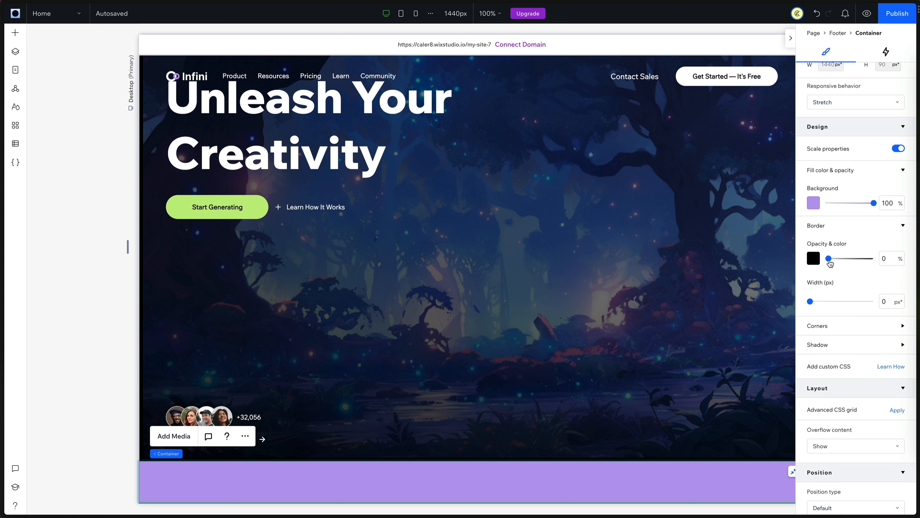
left_click_drag(829, 260, 884, 261)
left_click(891, 299)
type("8")
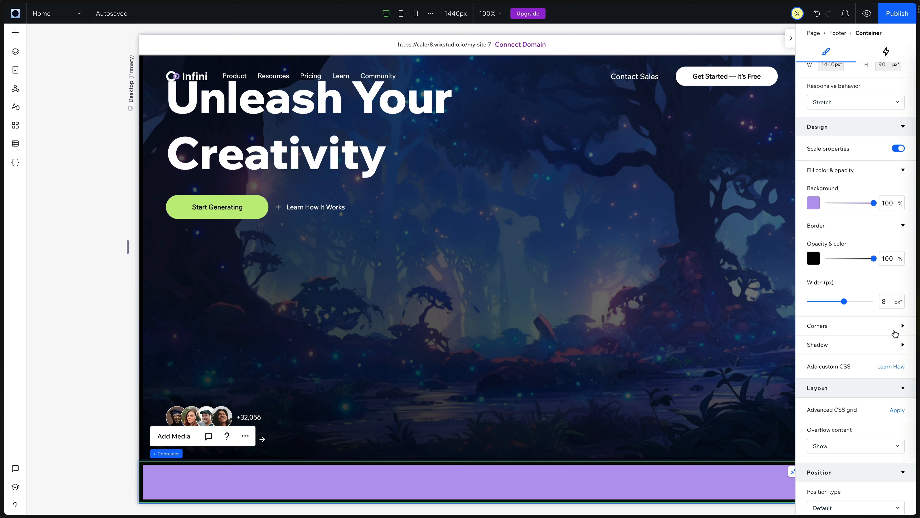
left_click(895, 333)
left_click(818, 356)
type("1")
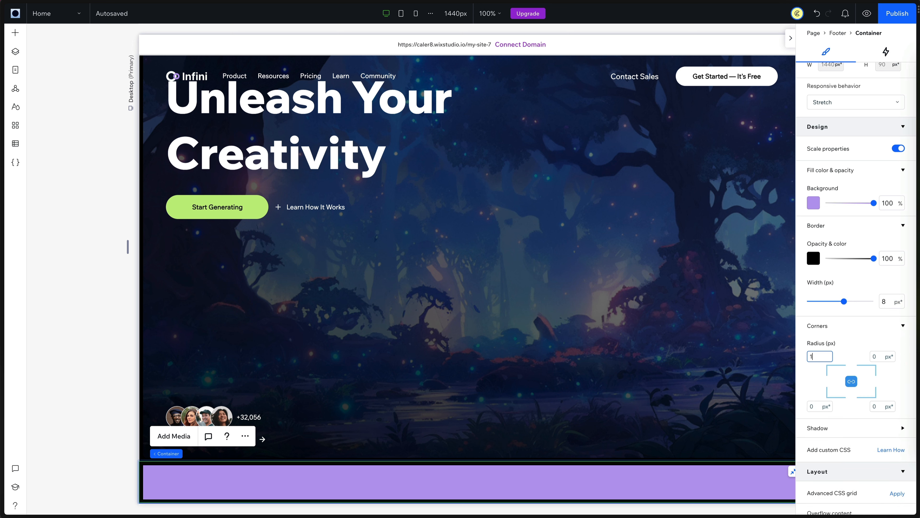
type("6")
key("Return")
- Set the footer's height to 120 px
left_click(453, 308)
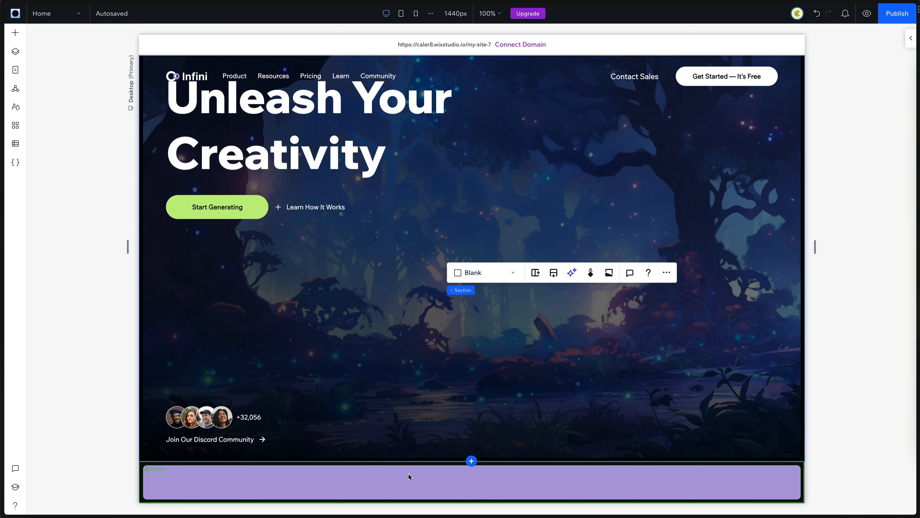
left_click(910, 38)
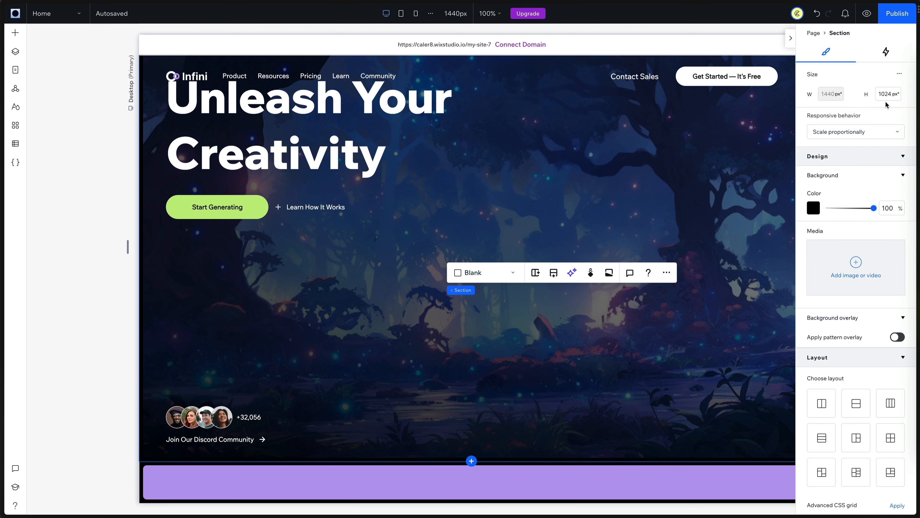
left_click(889, 94)
type("1")
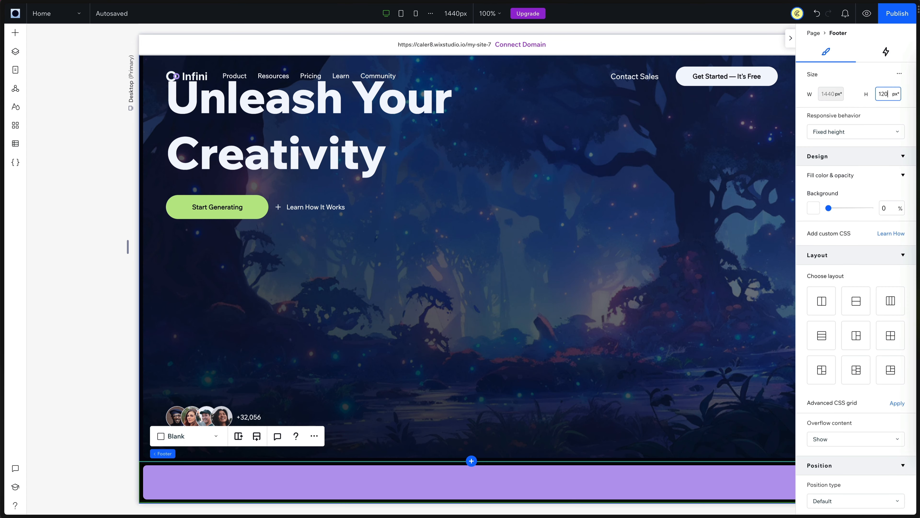
key("Return")
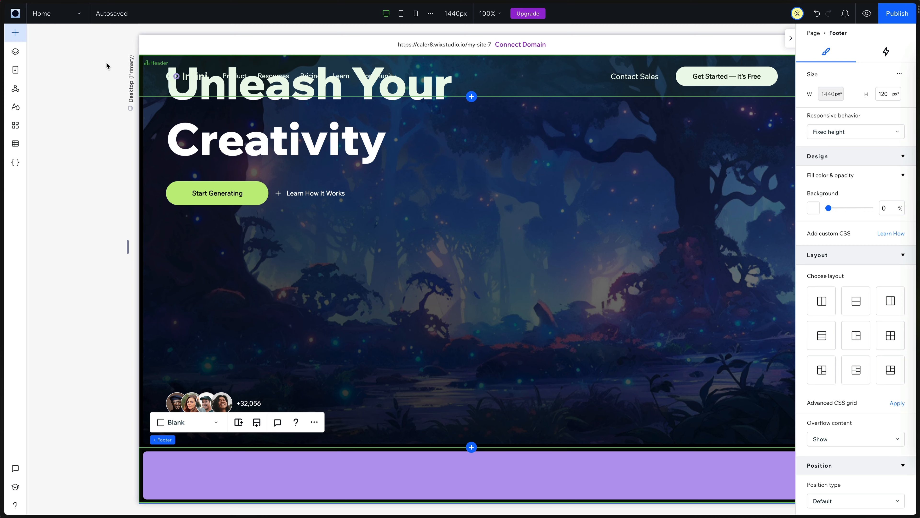
- Add bold 14 px Paragraph 3 text reading "© 2035 Infini" at the center of the purple footer container
left_click(55, 118)
scroll(205, 248, "down", 2)
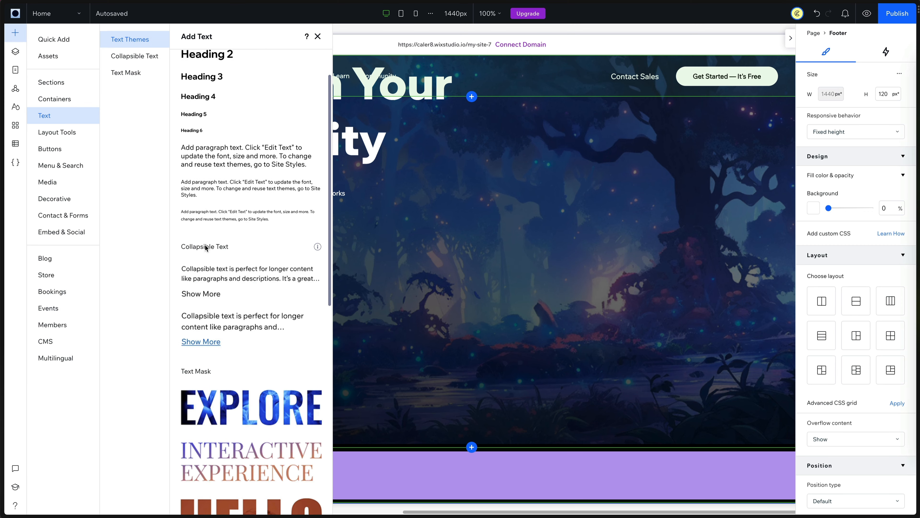
left_click_drag(217, 189, 477, 479)
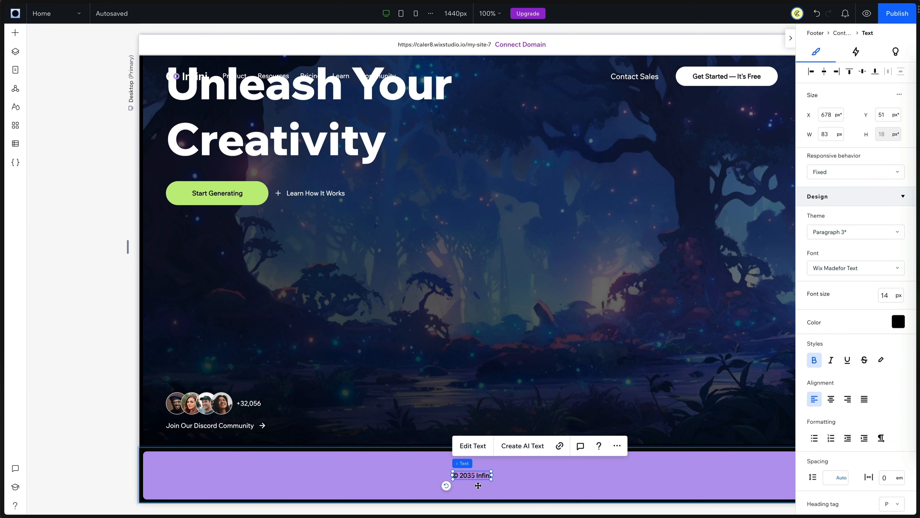
left_click_drag(477, 479, 478, 478)
- Add Infini_logo_black.svg from the site files to the page
left_click(15, 32)
left_click(47, 182)
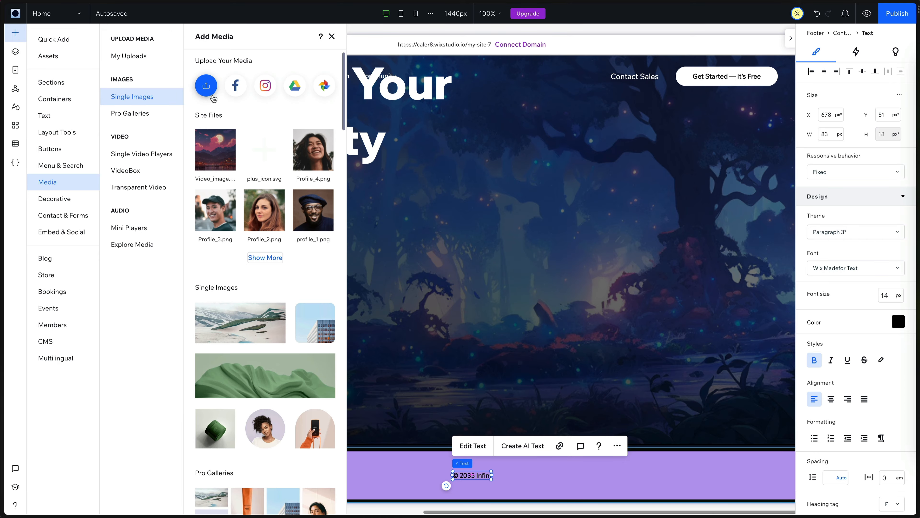
left_click(205, 142)
left_click(643, 118)
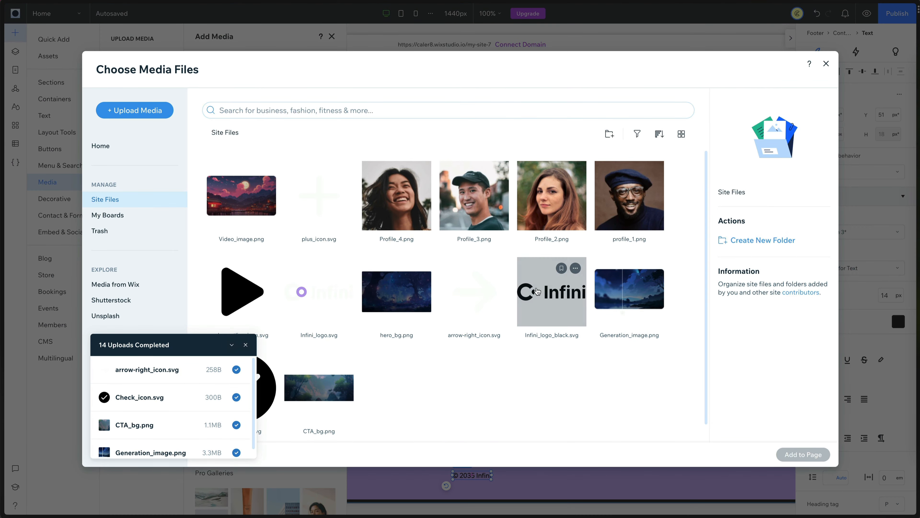
left_click(551, 291)
left_click(815, 454)
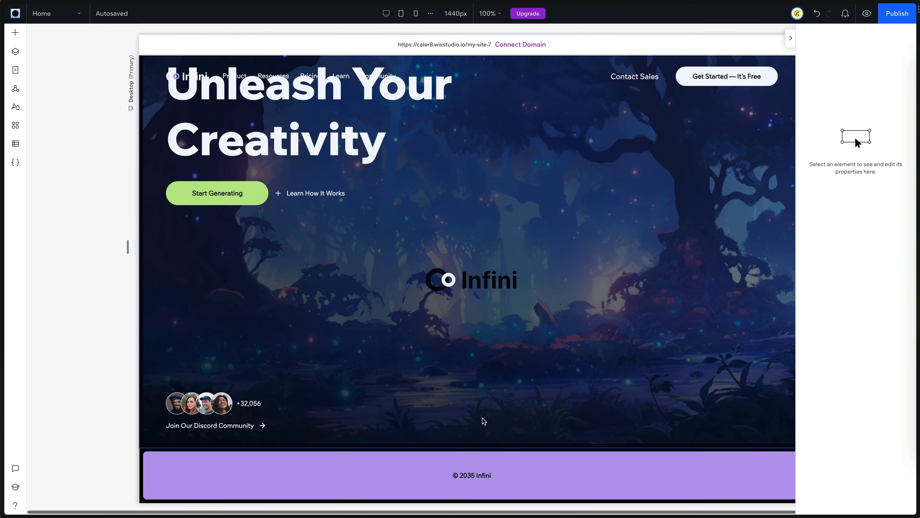
- Place the black logo at the left end of the purple footer container, sized 90 by 23 px, with a 4% left margin
left_click_drag(472, 275, 194, 472)
left_click(832, 136)
type("90")
key("Tab")
type("23")
key("Return")
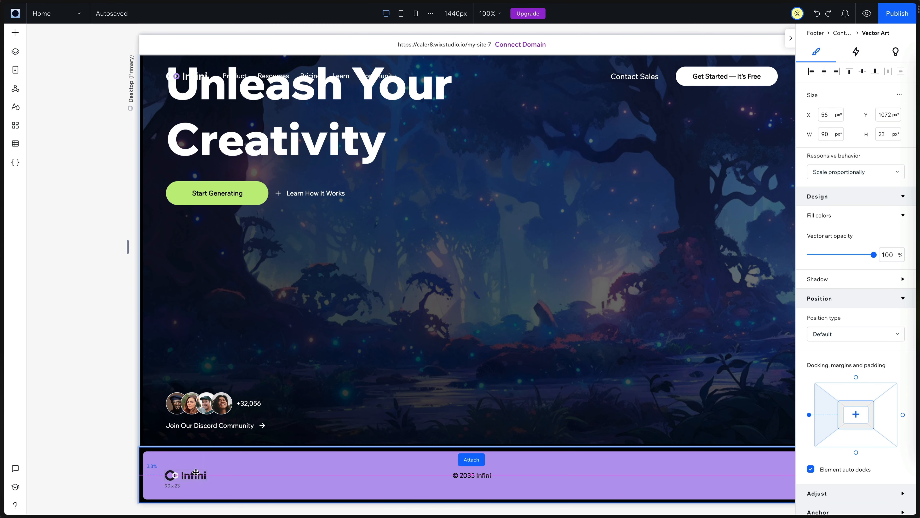
left_click(826, 418)
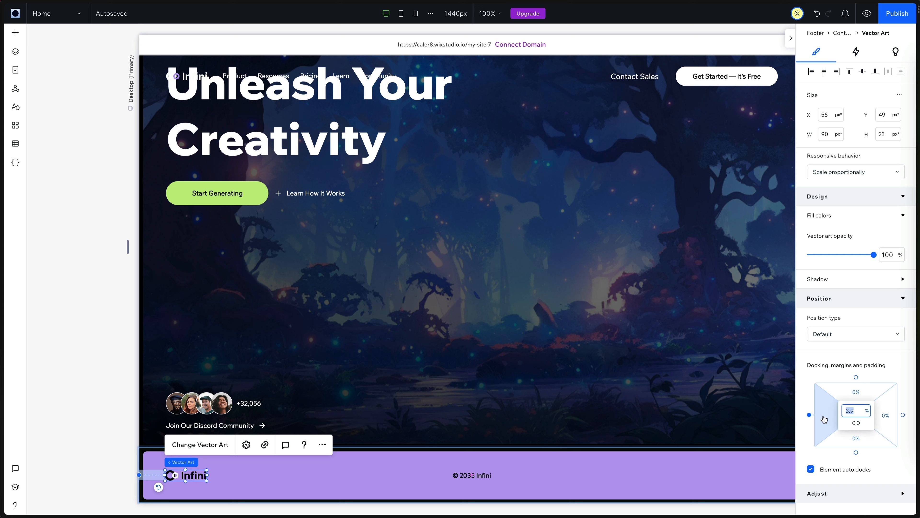
key("Return")
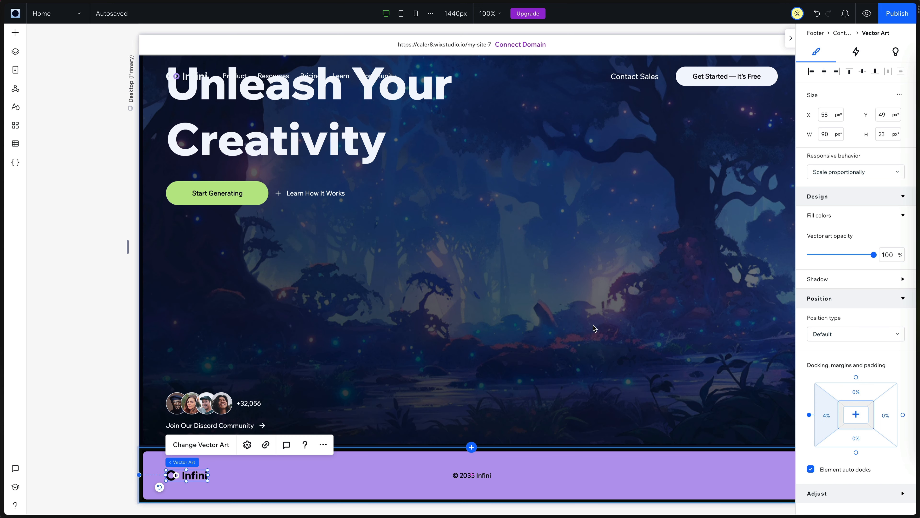
- Add a social bar with round black icons to the page and remove all of its default icons
left_click(15, 35)
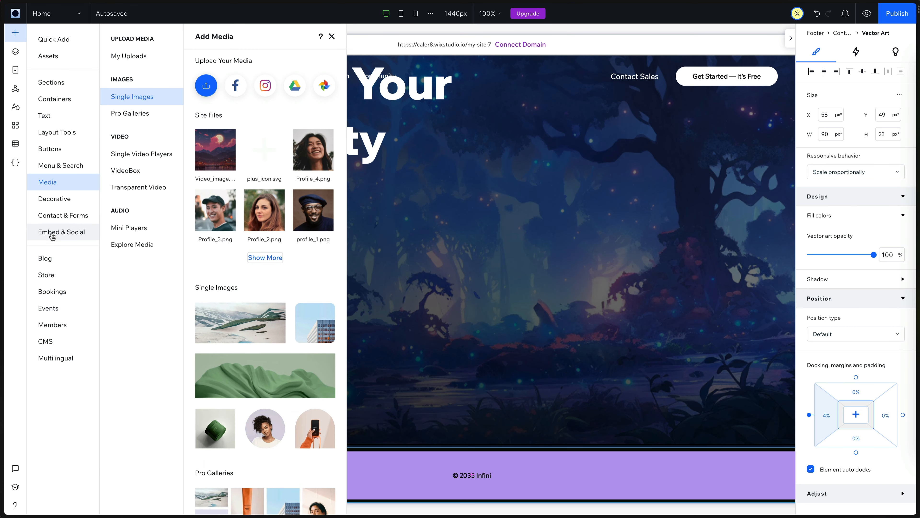
left_click(60, 234)
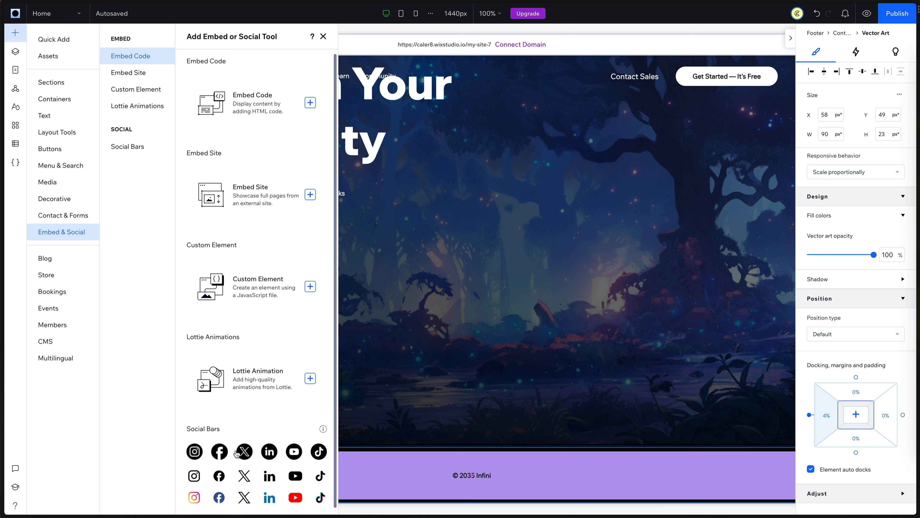
left_click(594, 456)
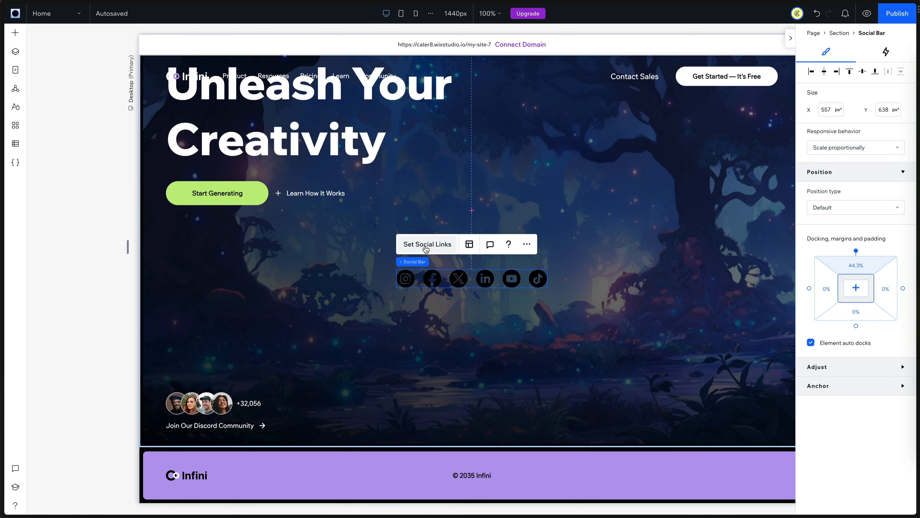
left_click(437, 245)
left_click(151, 176)
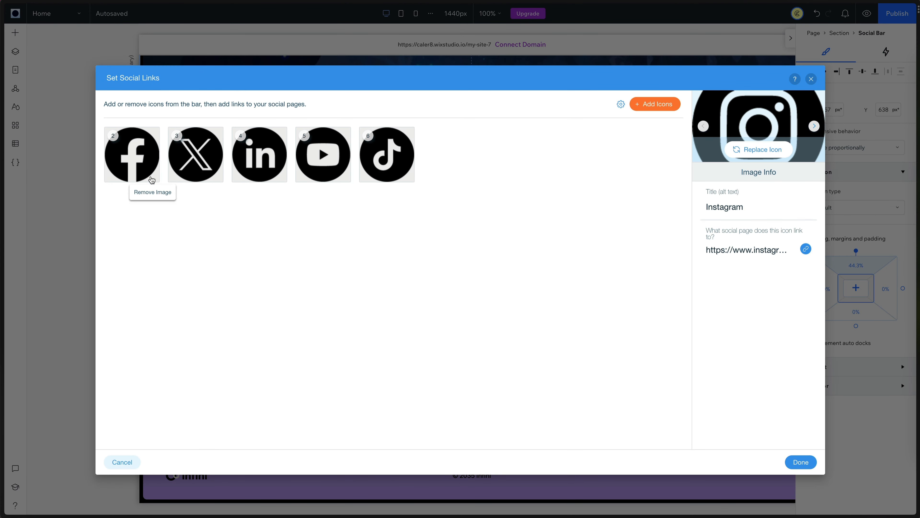
left_click(151, 176)
left_click(151, 176)
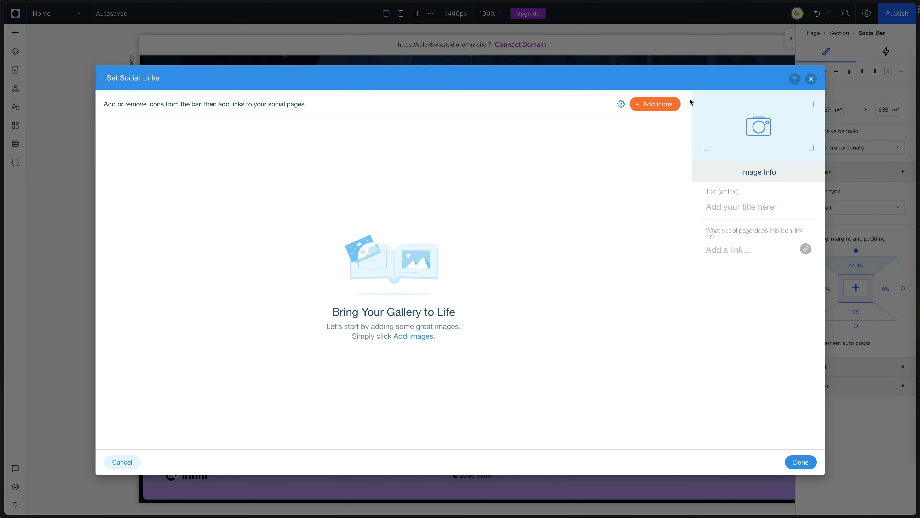
- Search the icon library for discord and add the round black Discord icon to the social bar
left_click(656, 106)
left_click(324, 110)
type("discord")
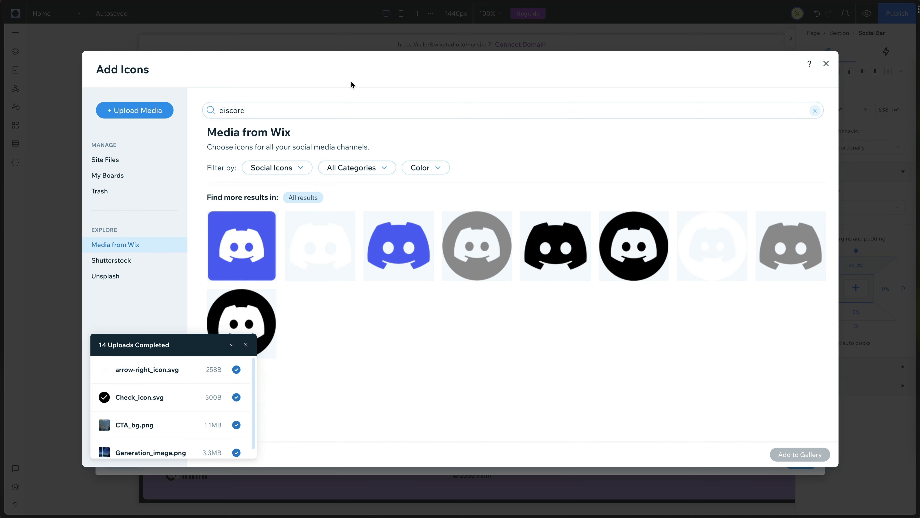
left_click(252, 323)
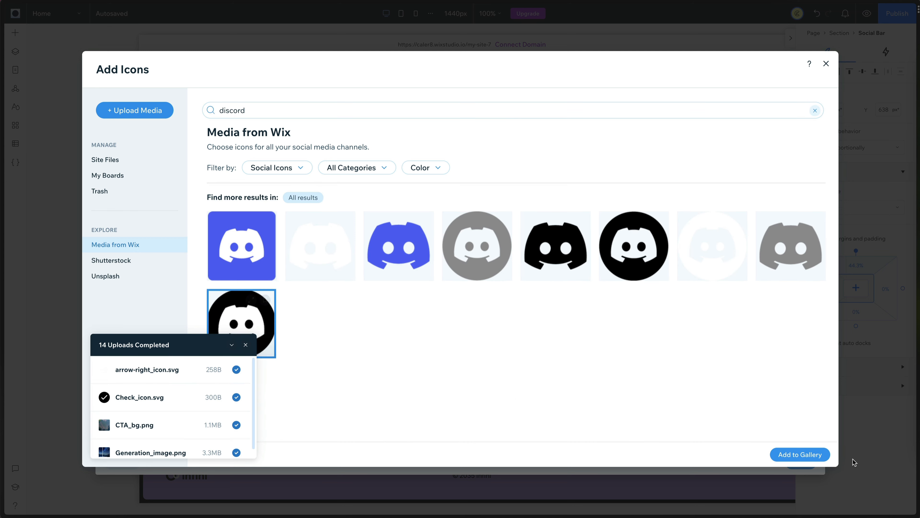
left_click(808, 459)
- Add the round black Threads and YouTube icons to the social bar and apply the icon changes
left_click(655, 103)
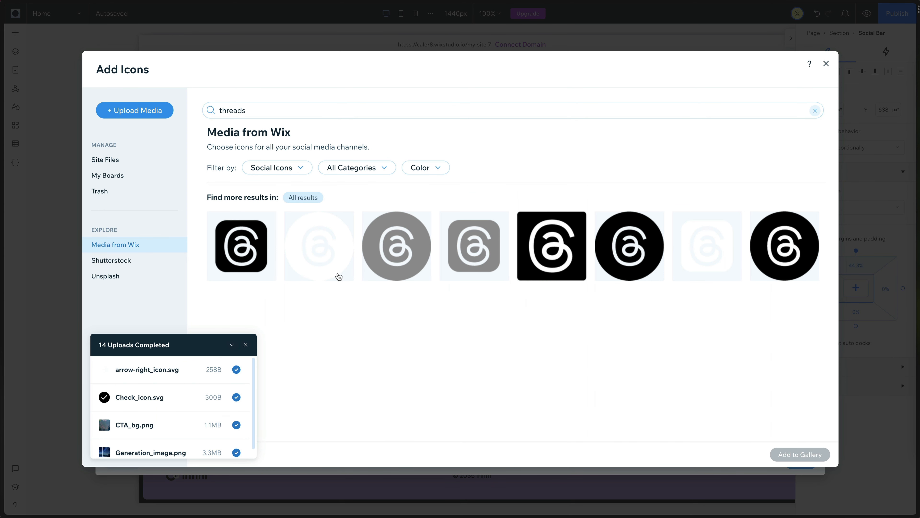
left_click(785, 246)
left_click(799, 454)
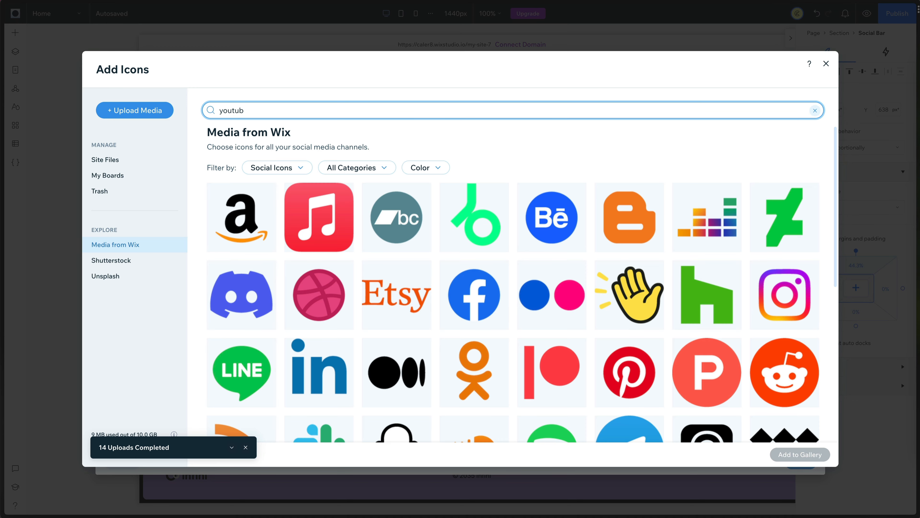
left_click(253, 322)
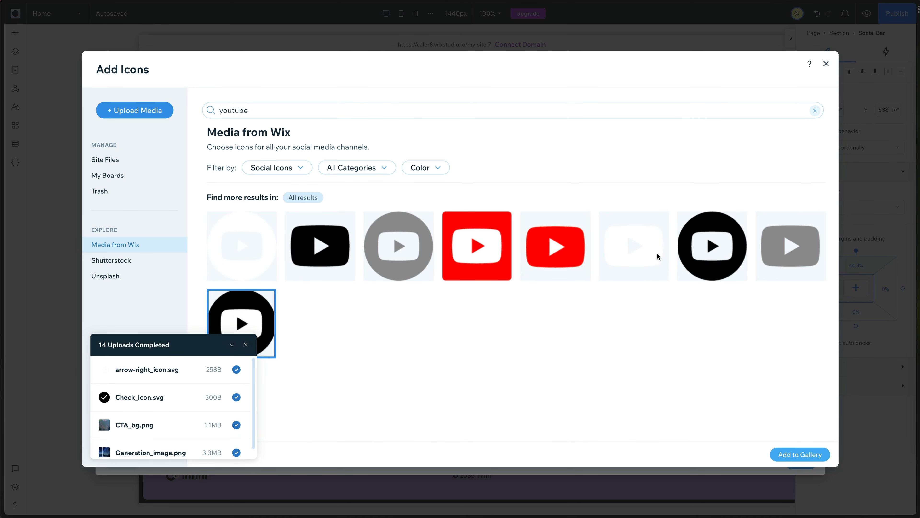
left_click(797, 458)
left_click(800, 462)
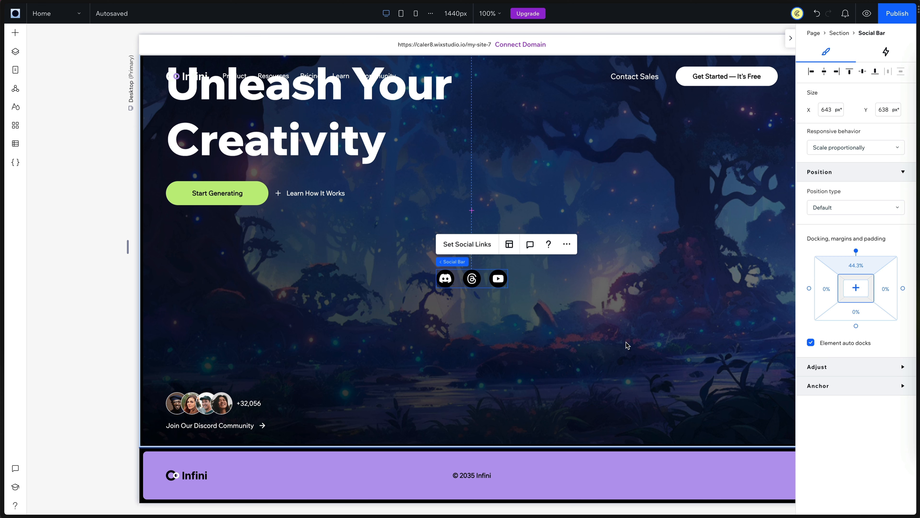
- Set the social bar's icon size to 32 px and its spacing to 8 px
left_click(509, 245)
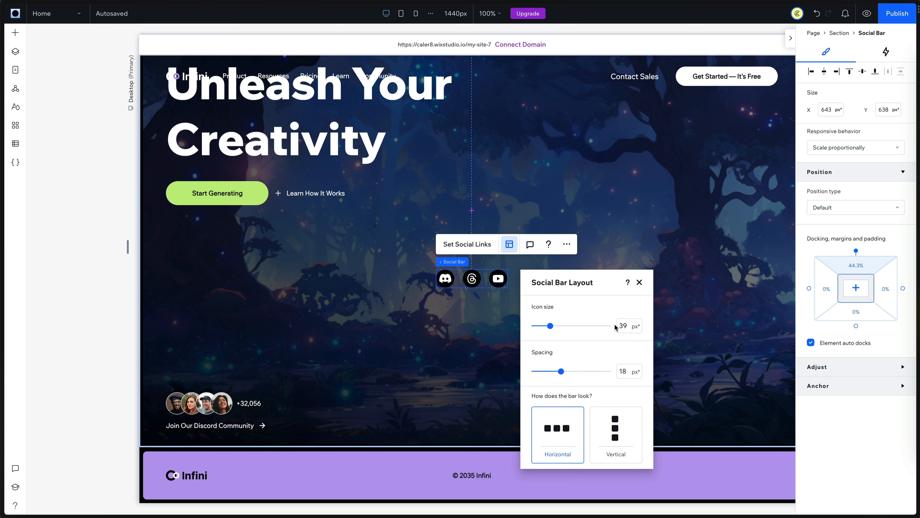
left_click(631, 325)
type("23")
key("BackSpace")
key("BackSpace")
type("32")
key("Return")
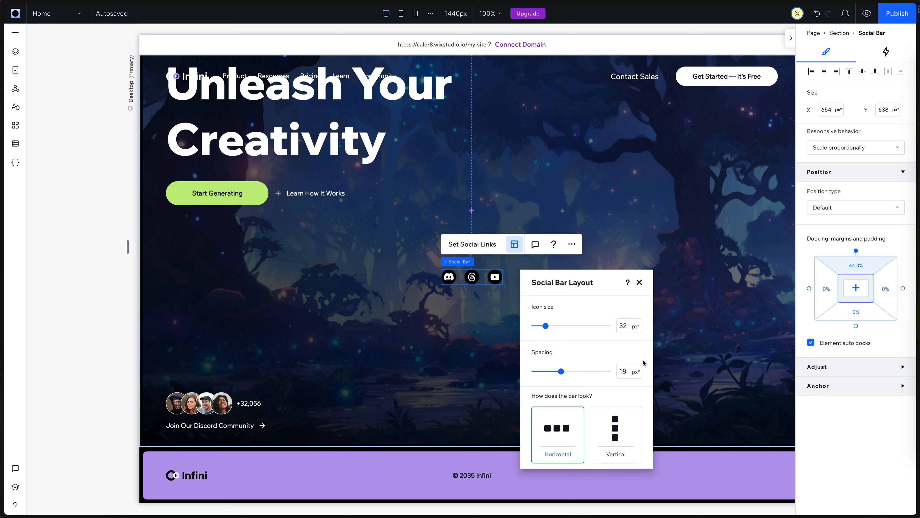
left_click(629, 372)
type("8")
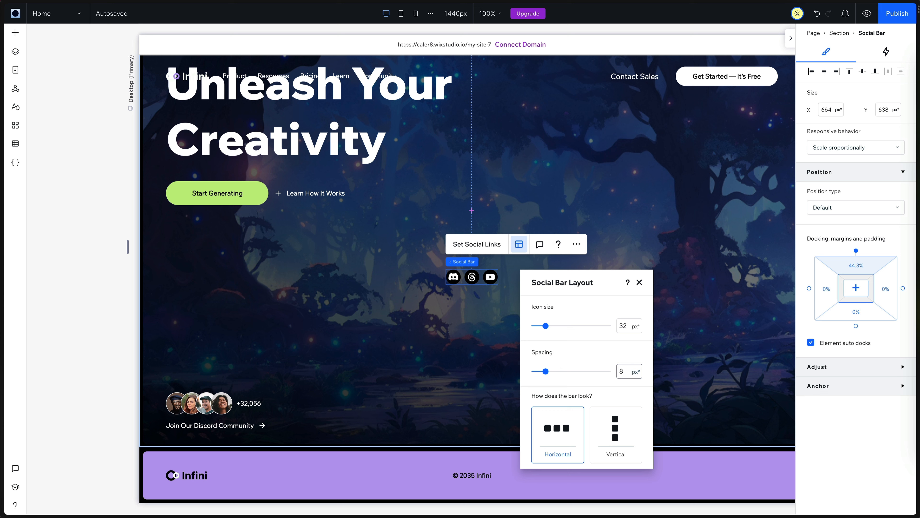
key("Return")
left_click(639, 283)
- Move the social bar to the right end of the purple footer container and adjust its right margin
left_click_drag(473, 277, 739, 476)
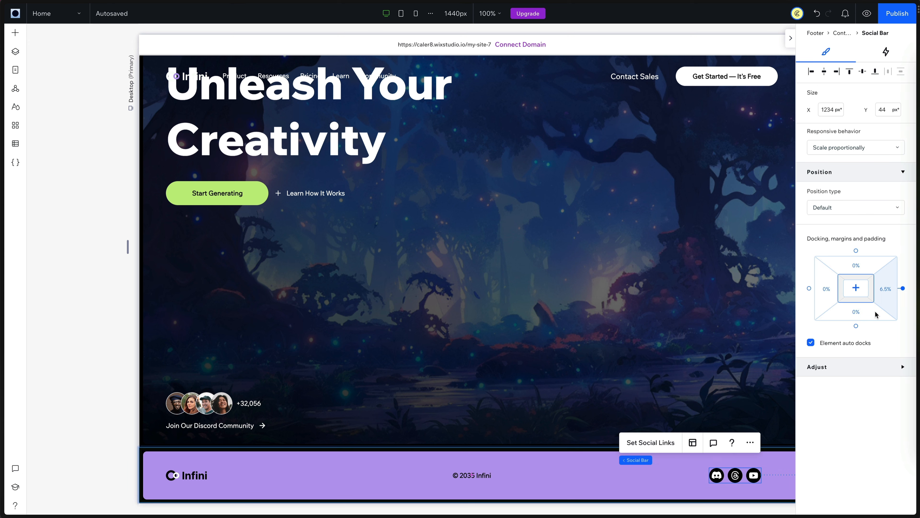
left_click(884, 290)
key("Return")
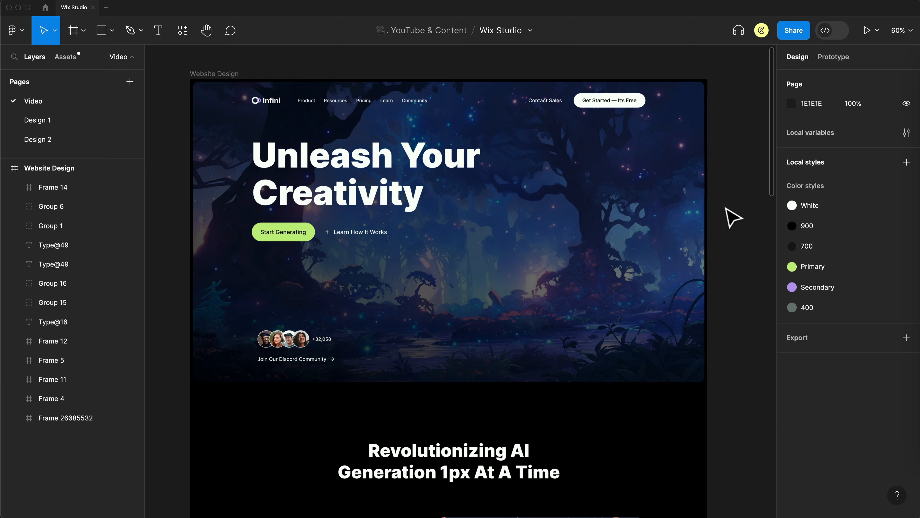
- Switch to the Figma design and examine the heading and feature sections below the hero
scroll(731, 217, "down", 8)
scroll(731, 218, "down", 3)
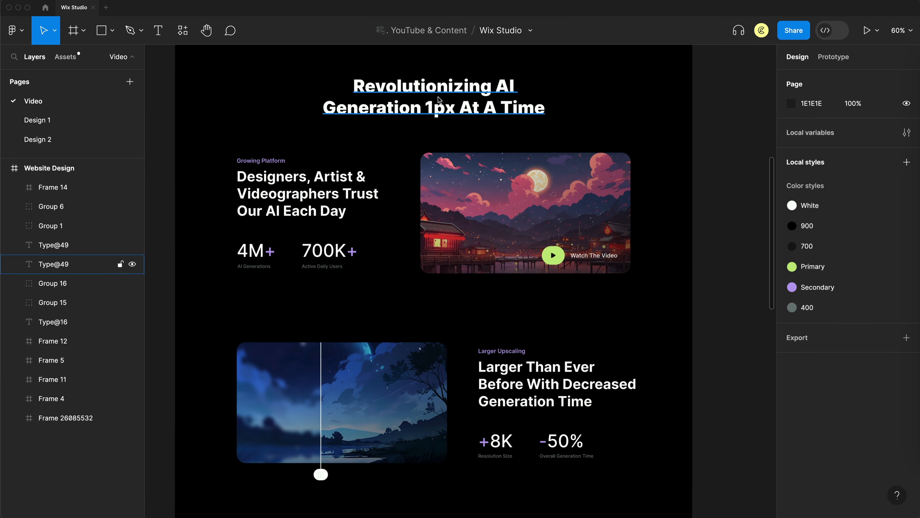
- Switch back to Wix Studio and add a blank section between the hero and the purple footer
scroll(310, 199, "down", 2)
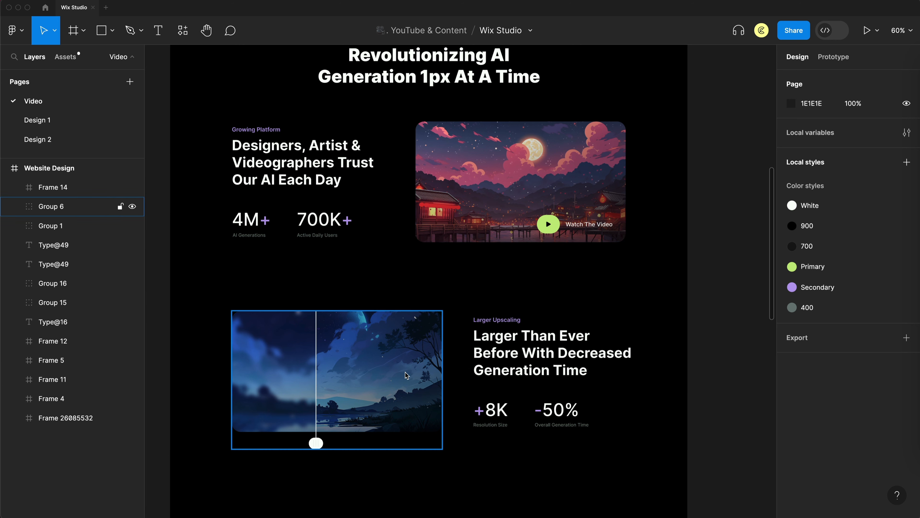
scroll(406, 372, "down", 10)
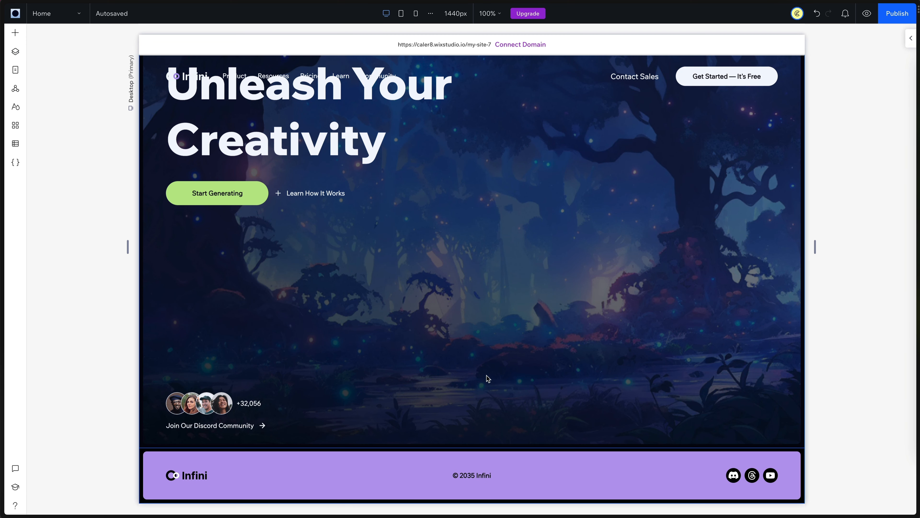
mouse_move(470, 450)
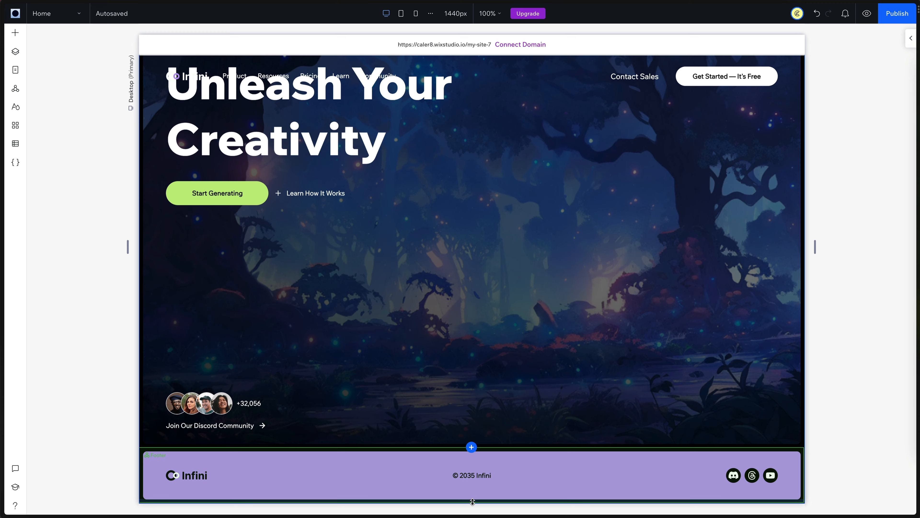
left_click(471, 447)
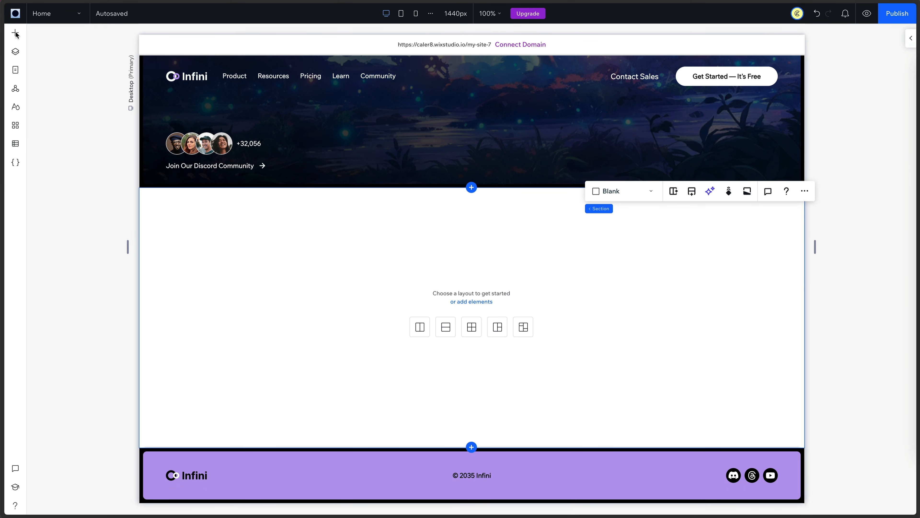
- Add the designed About section with a small rounded photo in one column and the candle photo in the other
left_click(21, 42)
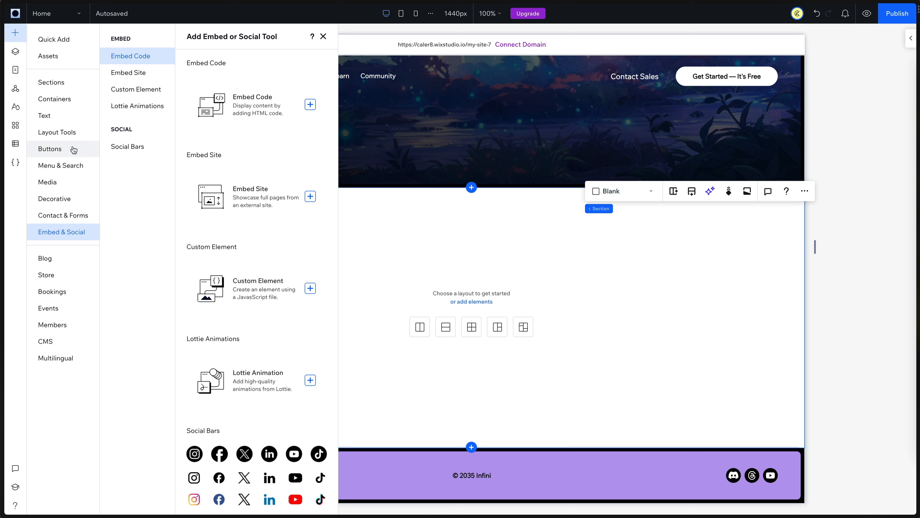
left_click(60, 83)
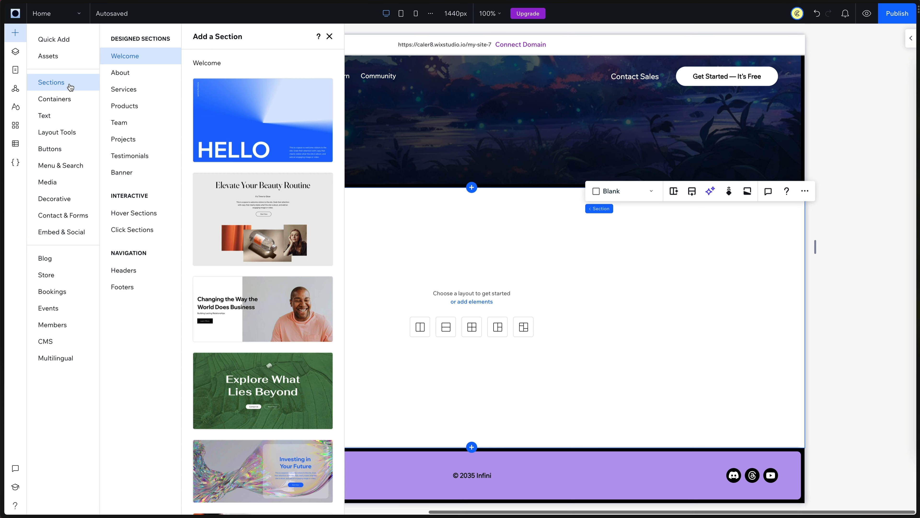
left_click(121, 74)
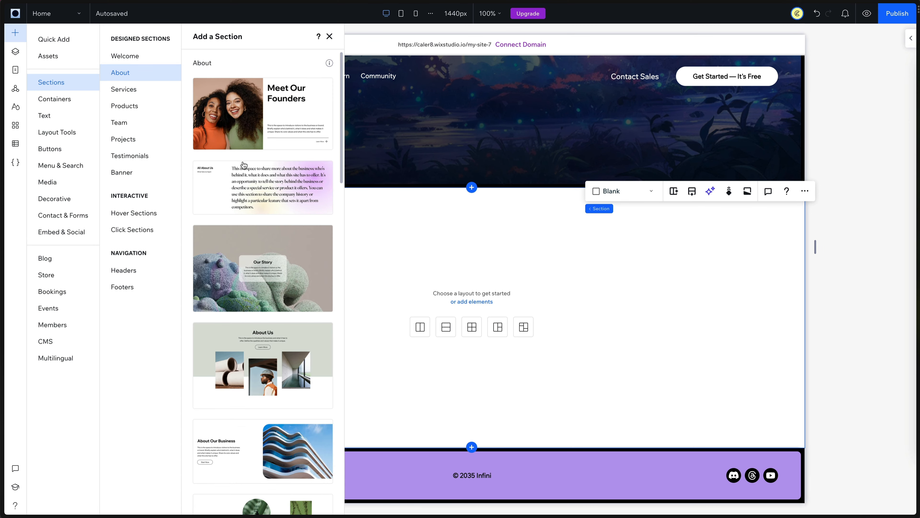
scroll(264, 193, "down", 10)
scroll(266, 193, "down", 5)
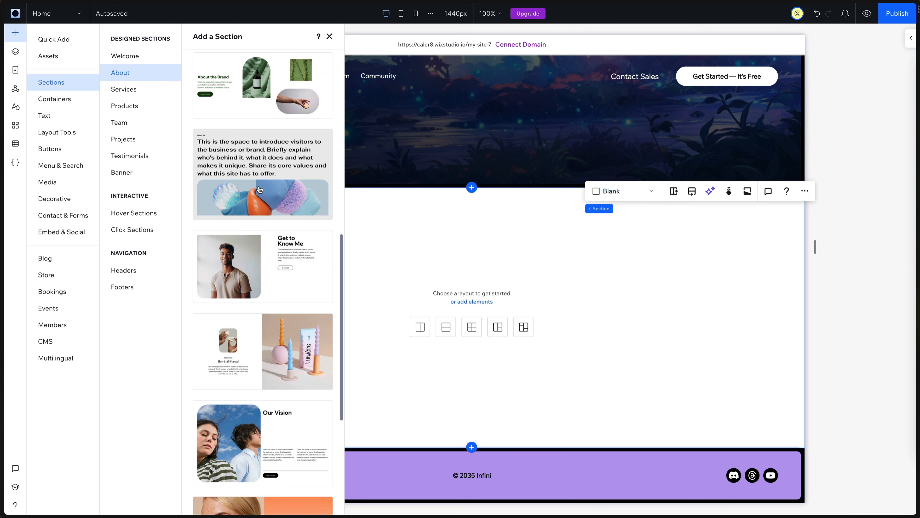
left_click(284, 349)
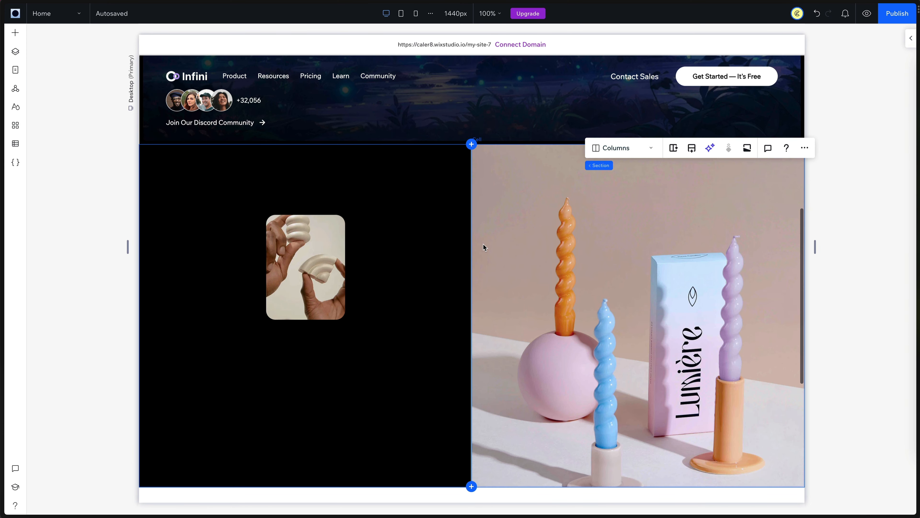
- Replace the candle photo in the new section with Video_image.png from the site files
scroll(417, 265, "down", 5)
scroll(565, 296, "up", 8)
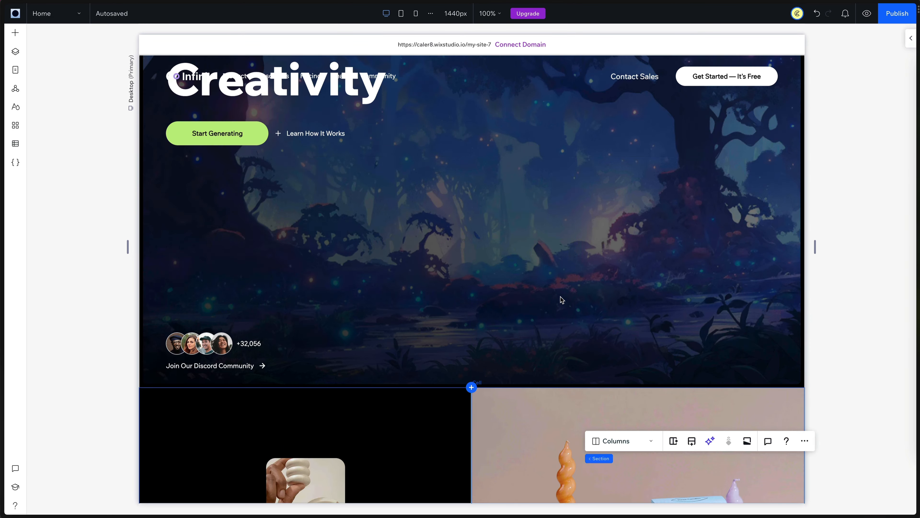
scroll(562, 293, "down", 5)
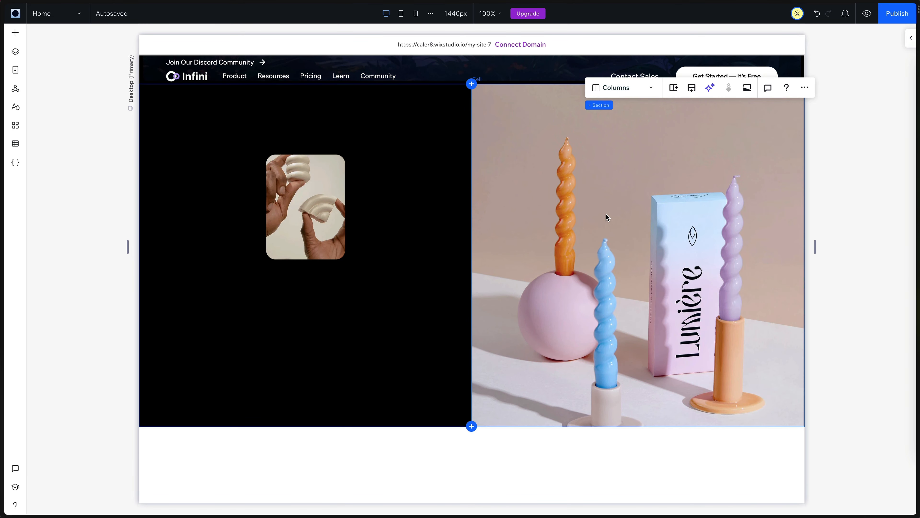
left_click(606, 214)
left_click(642, 223)
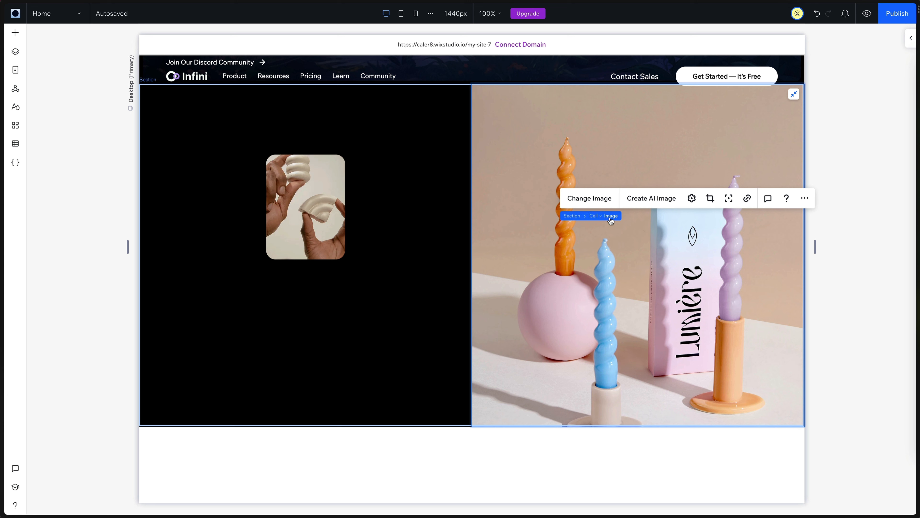
left_click(590, 198)
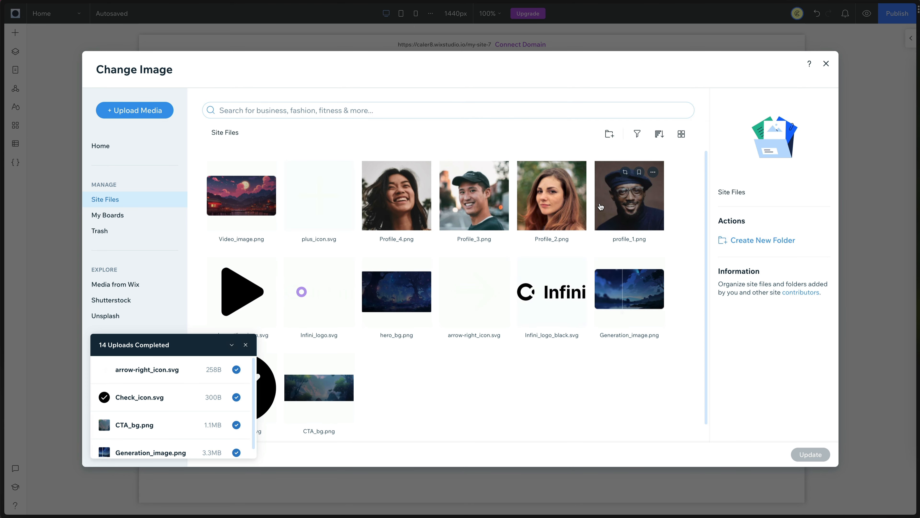
left_click(238, 223)
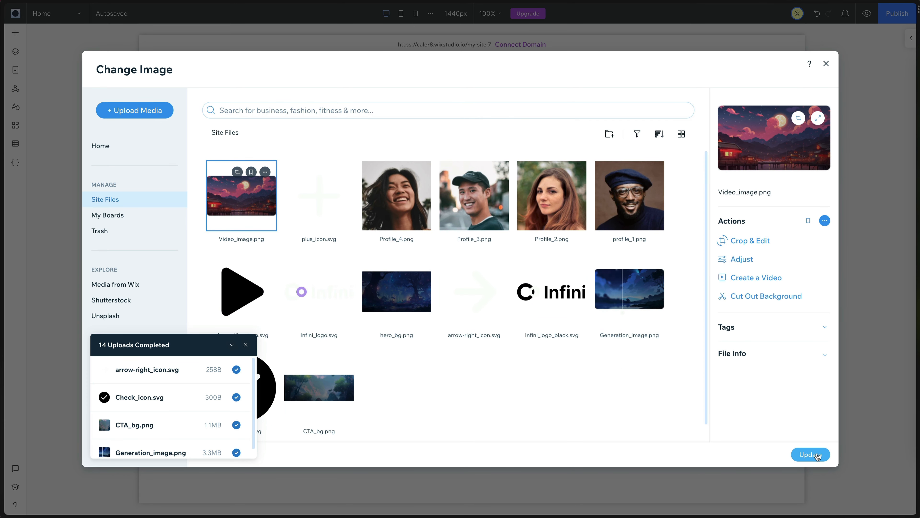
left_click(815, 457)
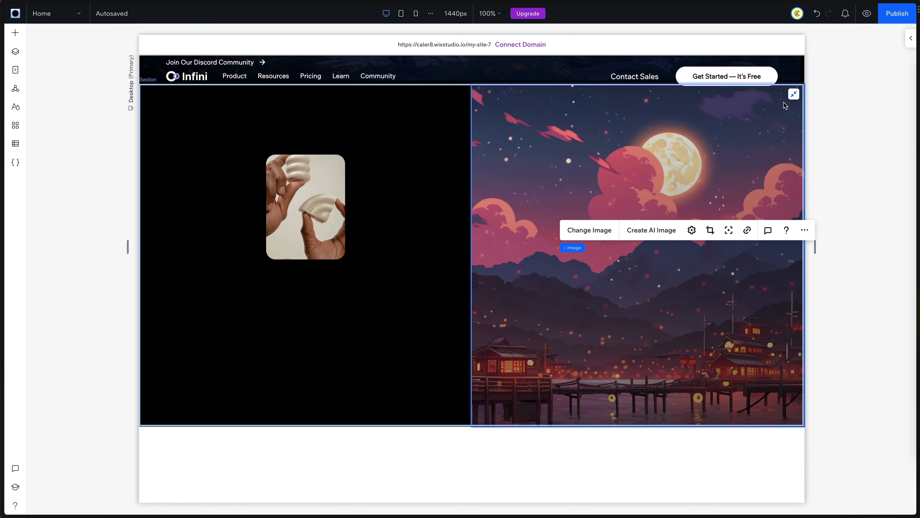
- Turn off the image's stretching and set its size to 538 by 336 px
left_click(793, 95)
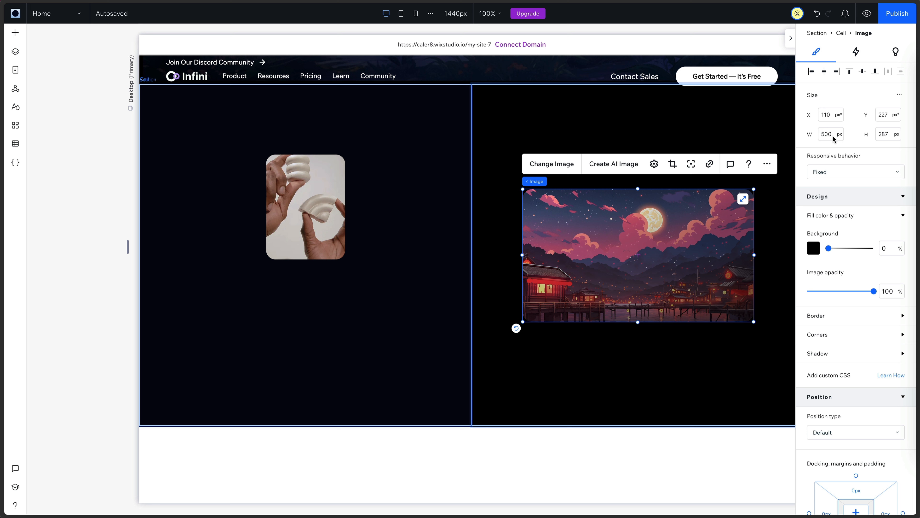
left_click(833, 133)
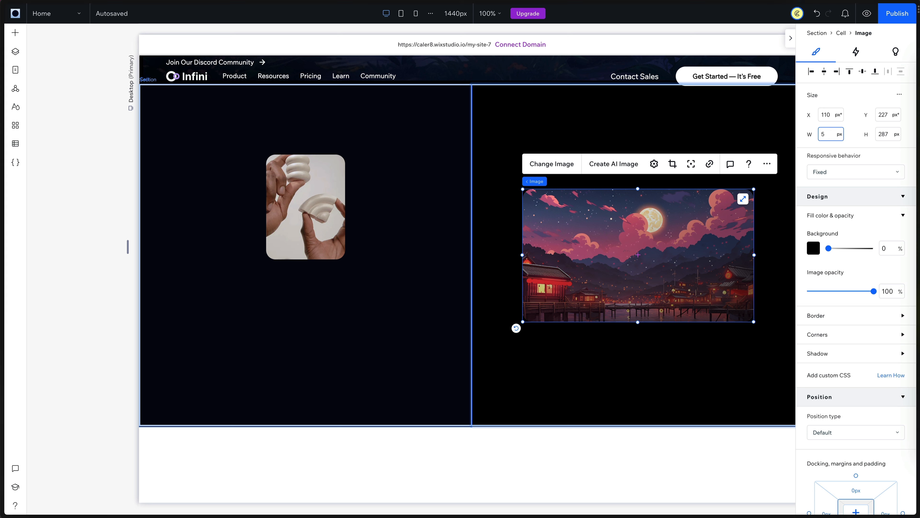
key("Tab")
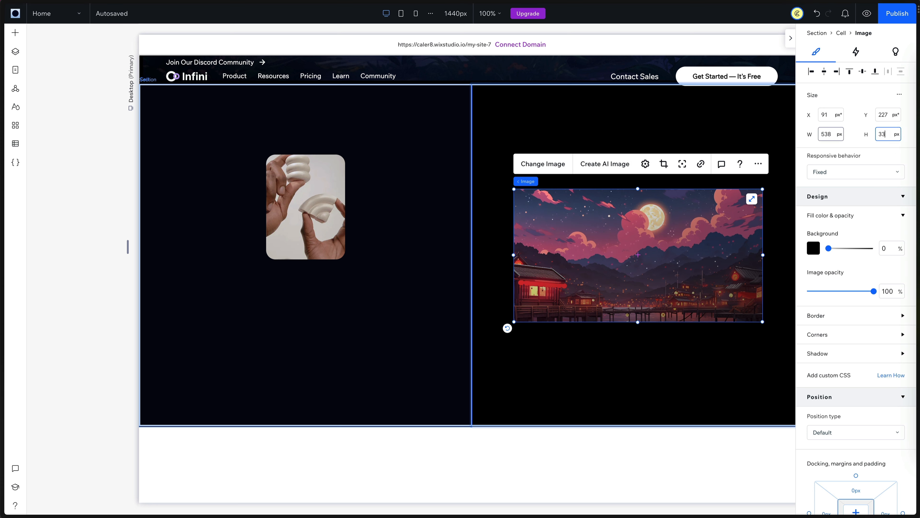
type("336")
key("Return")
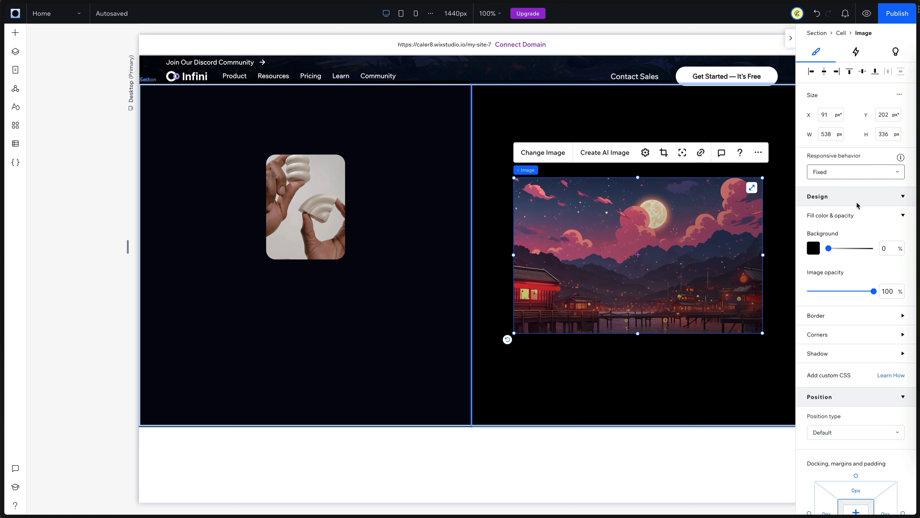
- Round all four corners of the video image with a 24 px radius
left_click(898, 334)
left_click(817, 364)
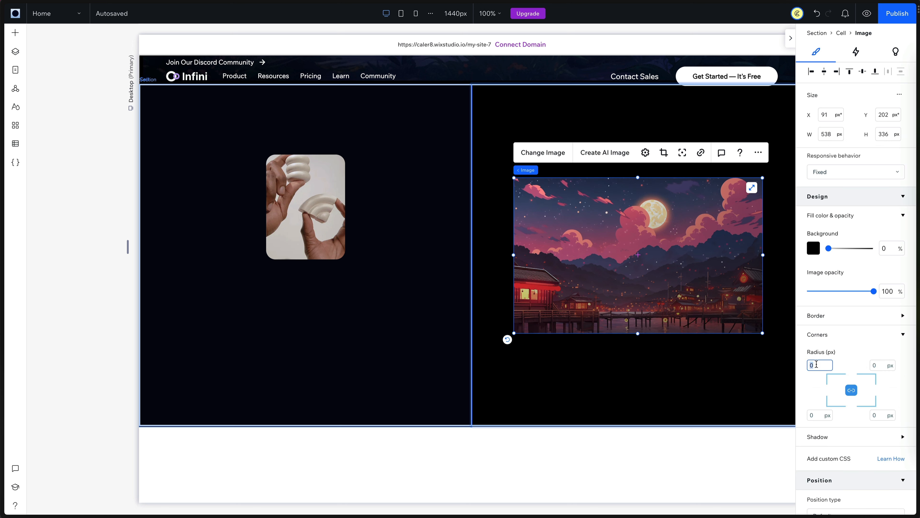
type("24")
key("Return")
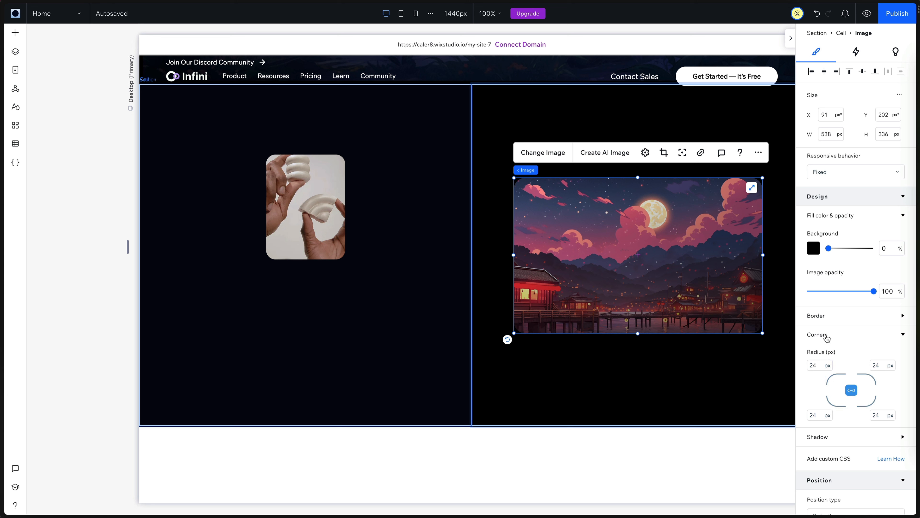
mouse_move(637, 249)
left_mouse_down()
mouse_move(649, 250)
mouse_move(637, 250)
left_mouse_up()
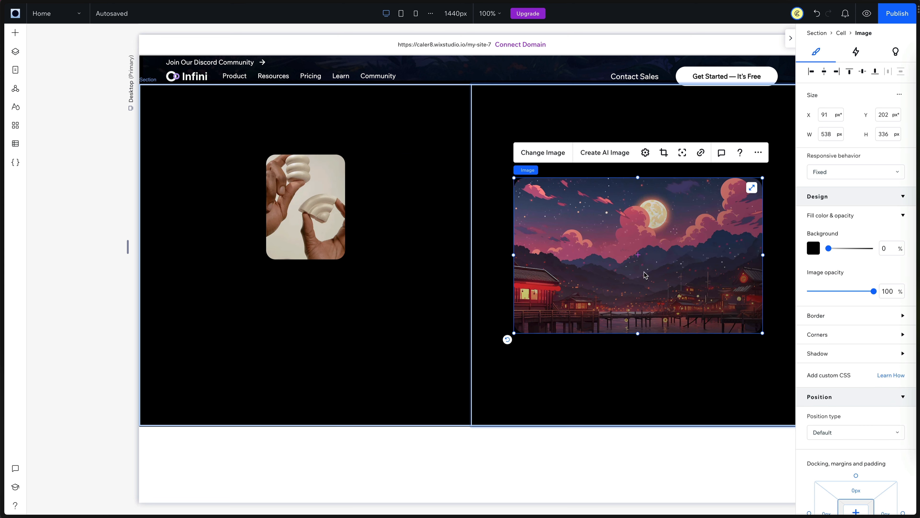
- Place a round icon-only button on the video image with a black play icon and a green background
left_click(16, 34)
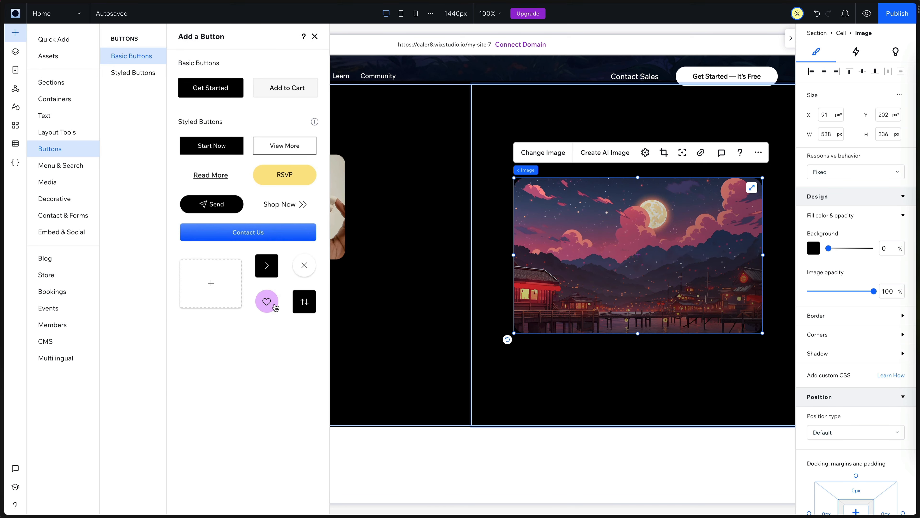
left_click_drag(275, 306, 638, 255)
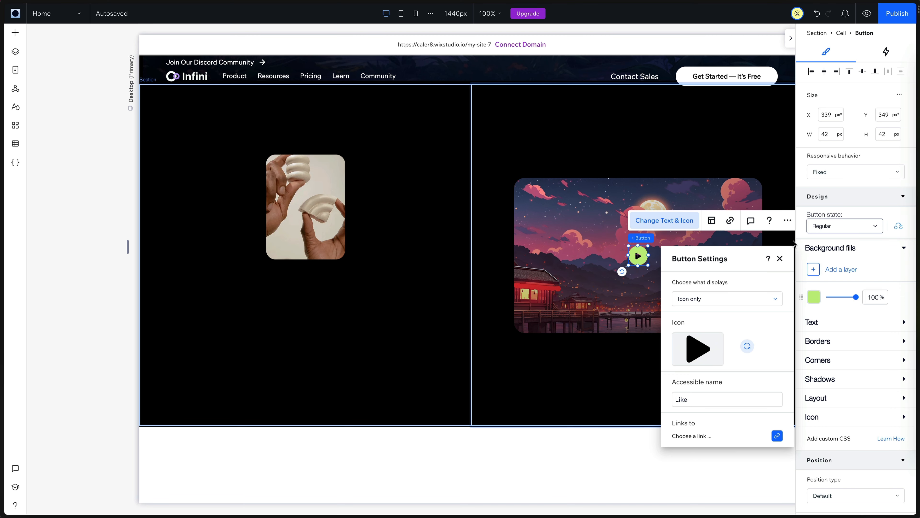
left_click(780, 259)
- Resize the play button to 64 by 50 px, adjust its corners and reposition it on the video image
left_click(826, 135)
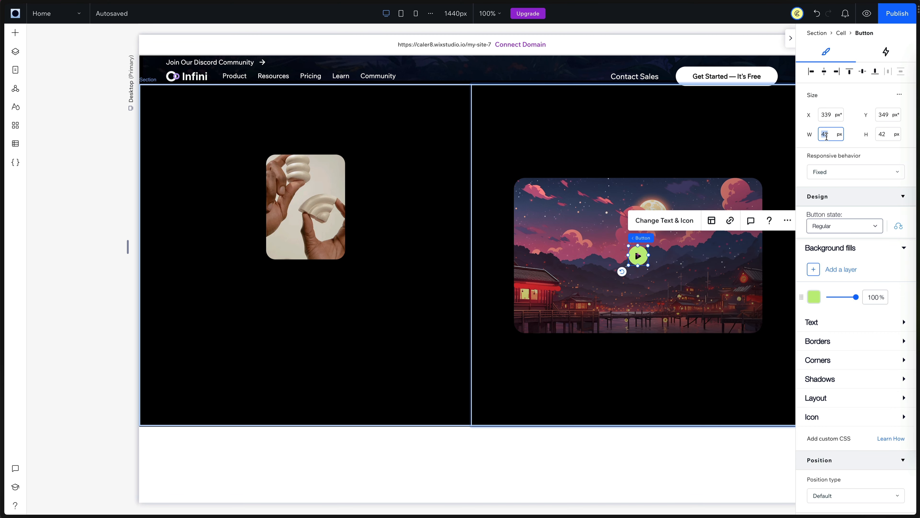
left_click(887, 136)
type("50")
left_click(840, 360)
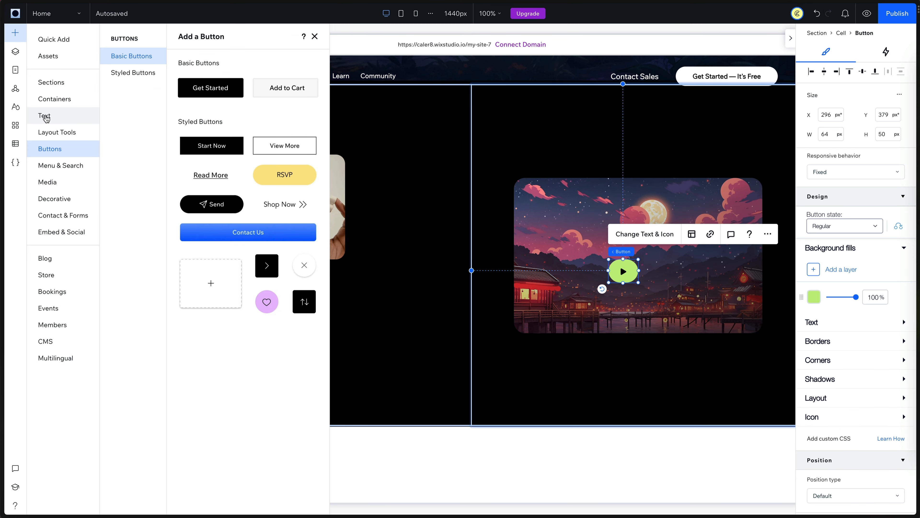
- Add a white Paragraph 3 text reading "Watch The Video" beside the play button
left_click(44, 115)
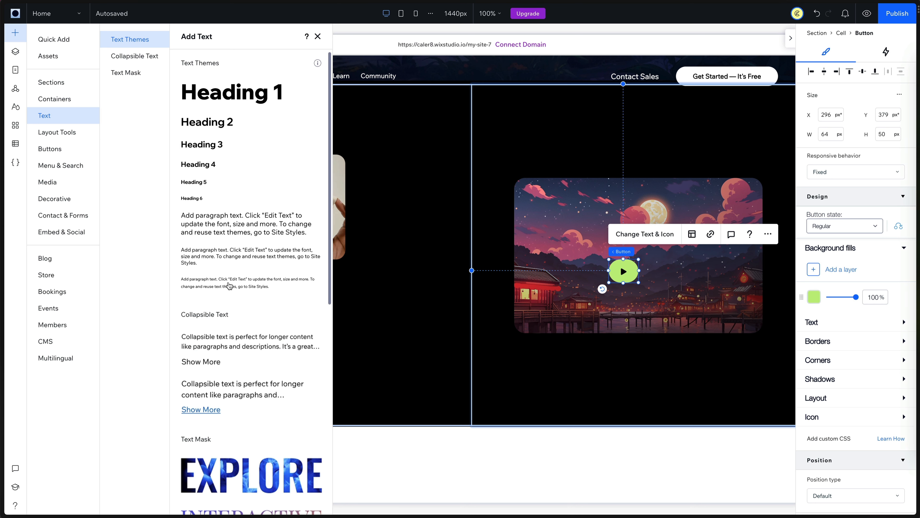
left_click_drag(239, 283, 670, 236)
double_click(670, 236)
type("Watch The Video")
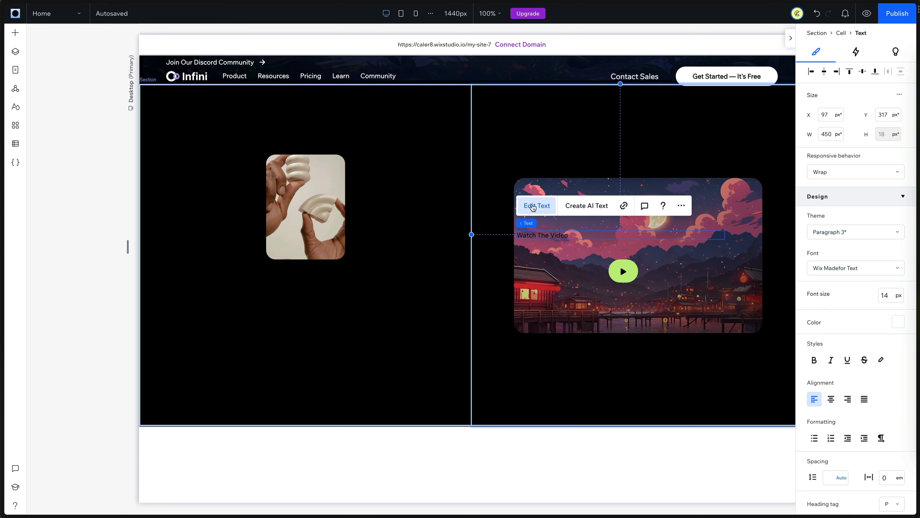
left_click(834, 312)
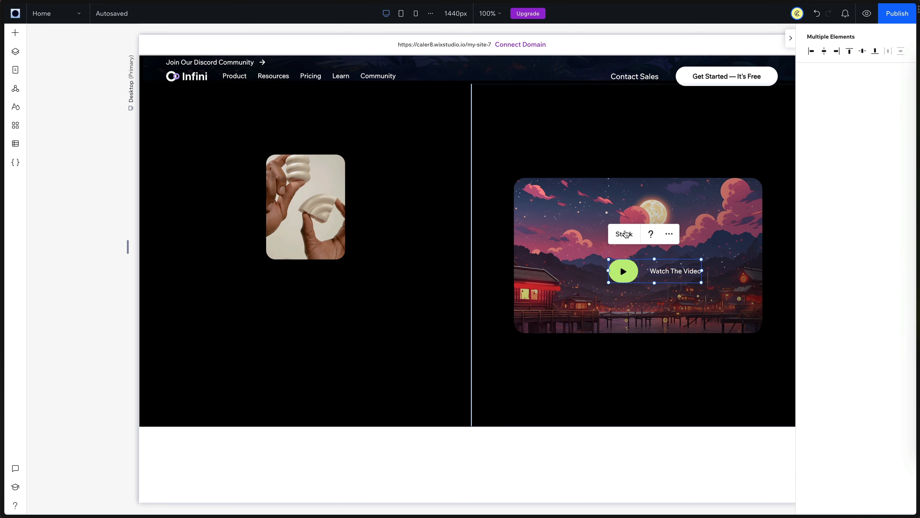
- Stack the play button and its label with 16 px item spacing and move them to the image's lower-right corner
left_click(625, 233)
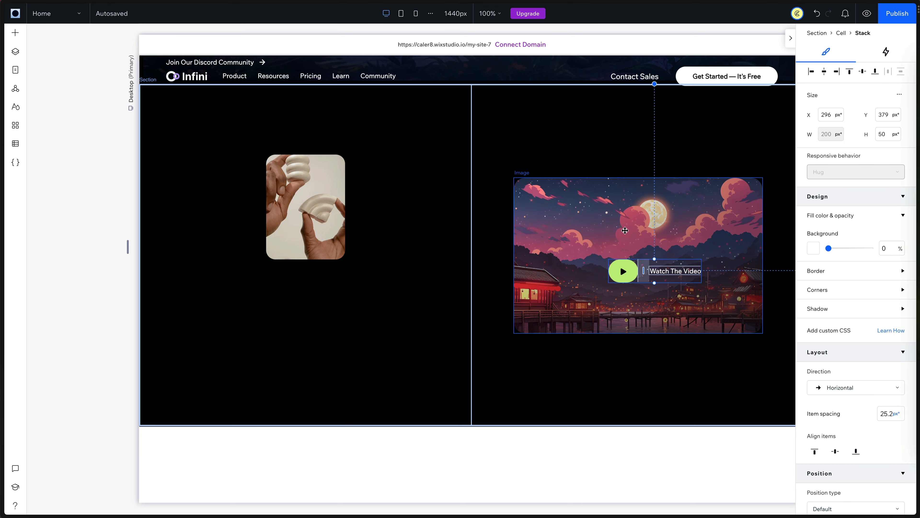
left_click(888, 413)
left_click(873, 368)
left_click(883, 413)
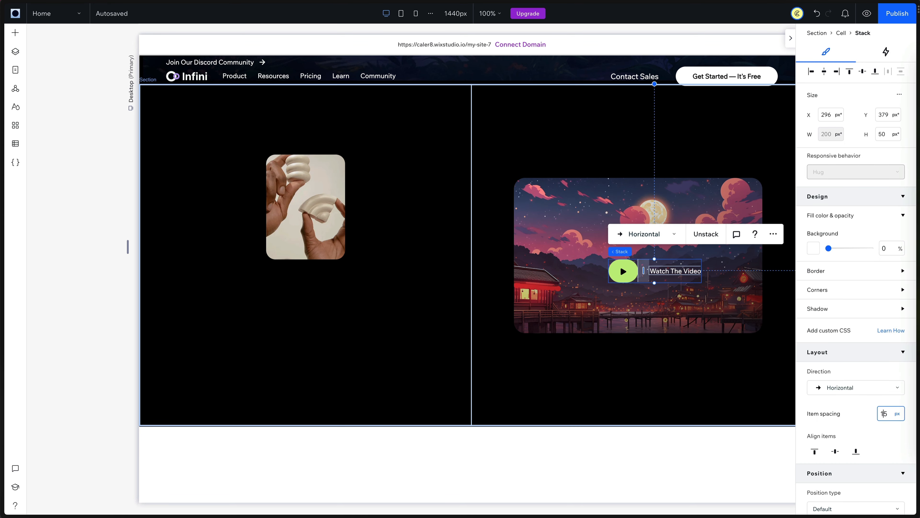
key("Return")
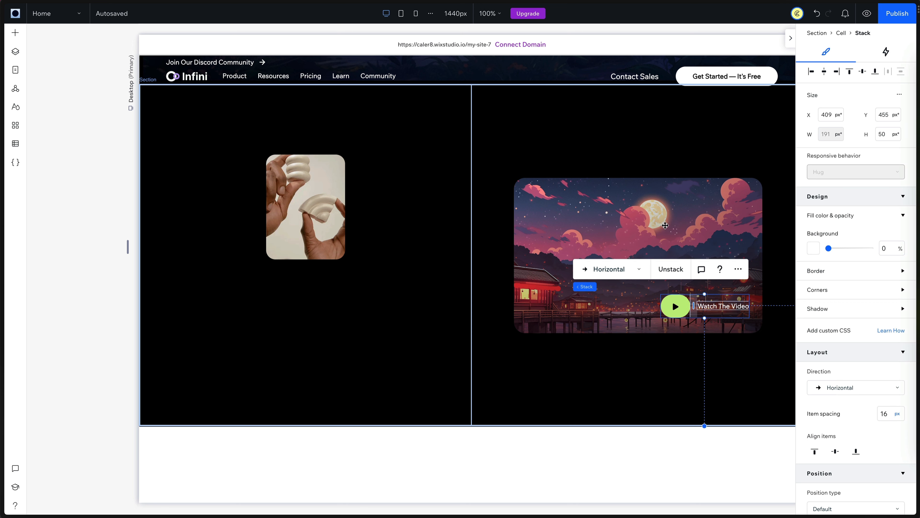
- Place the video image and the play button stack in one container, then select the stack inside it
left_click(637, 209, "shift")
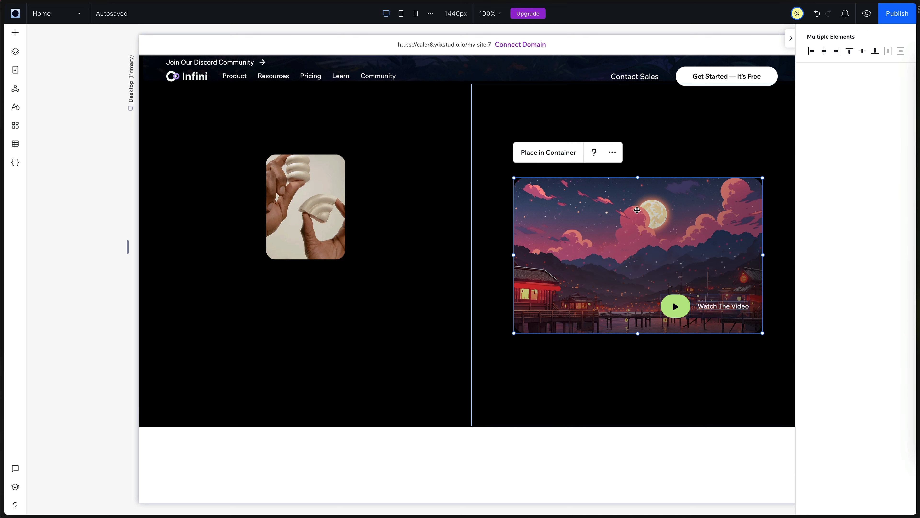
left_click(540, 153)
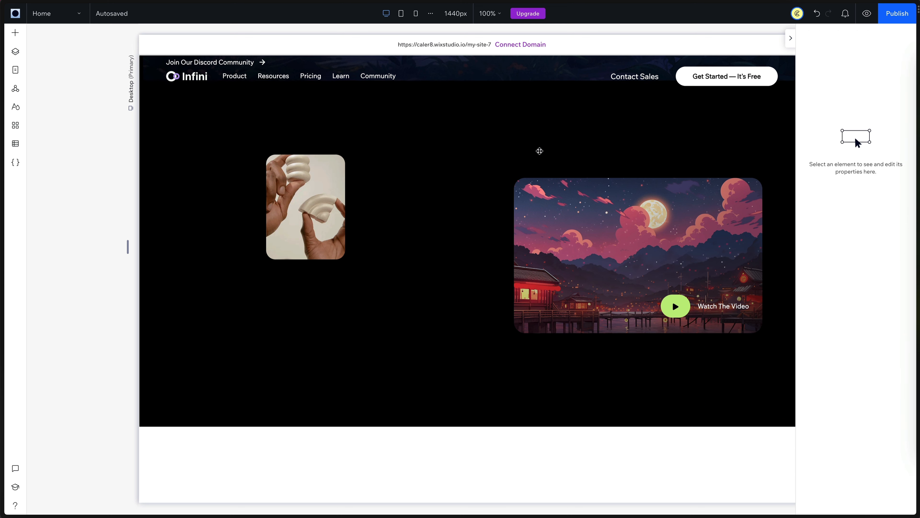
left_click(687, 307)
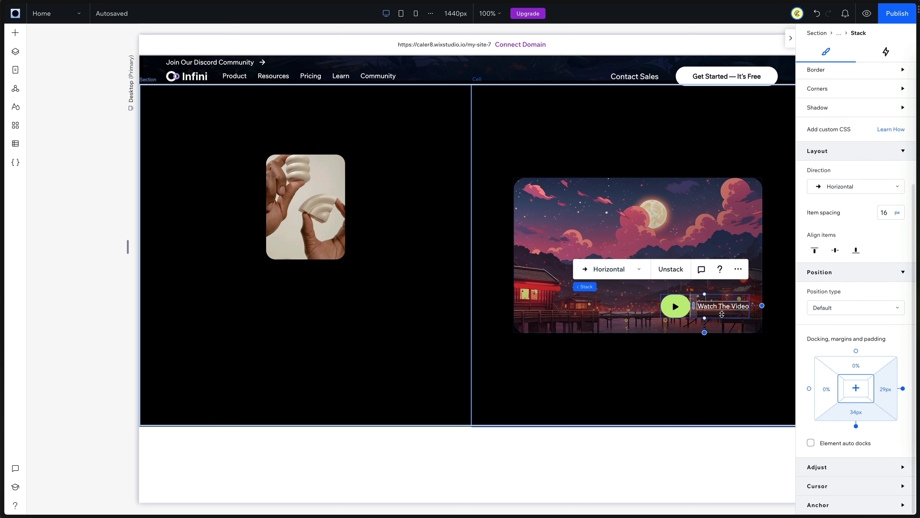
- Set the bottom margin of the play button and "Watch The Video" stack to 24 px, then select the surrounding container
left_click(855, 414)
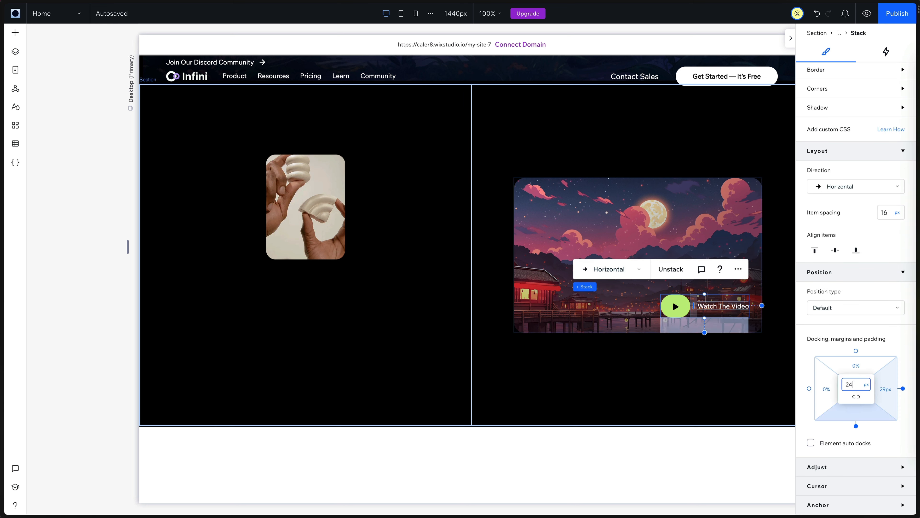
type("24")
key("Return")
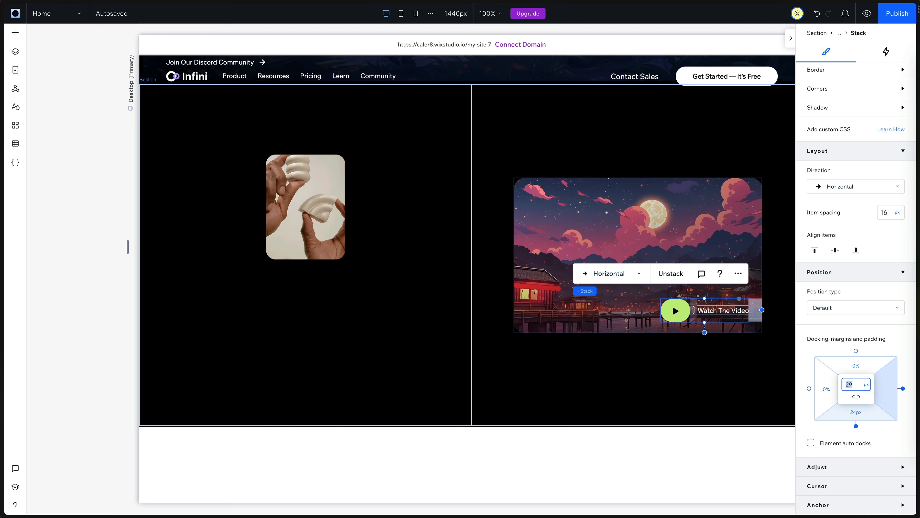
left_click(605, 215)
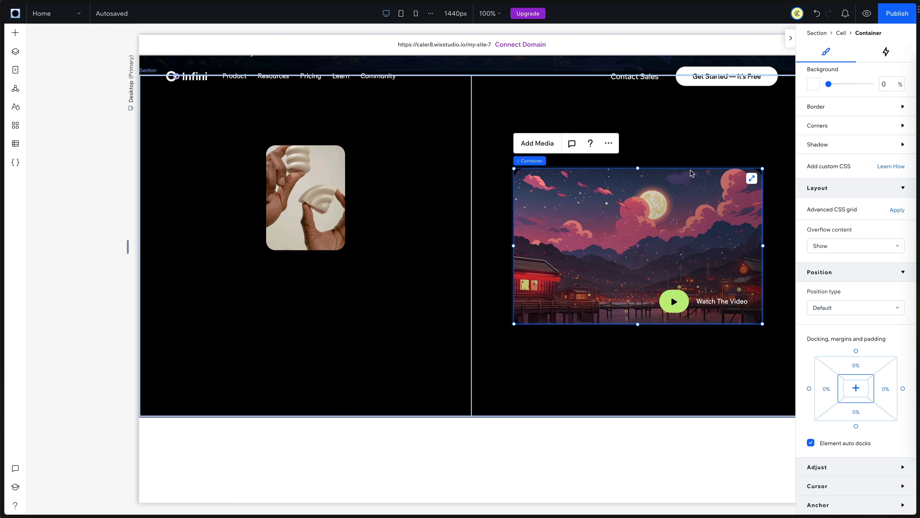
left_click(16, 35)
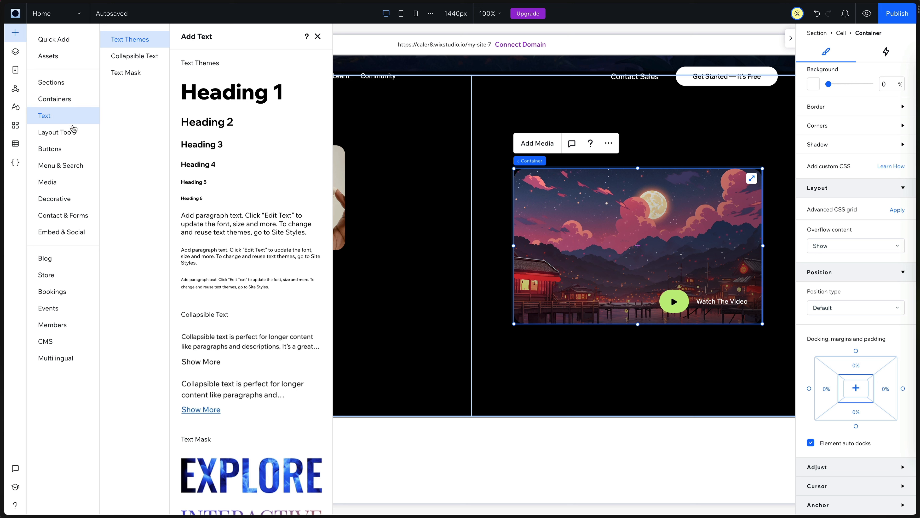
left_click(54, 182)
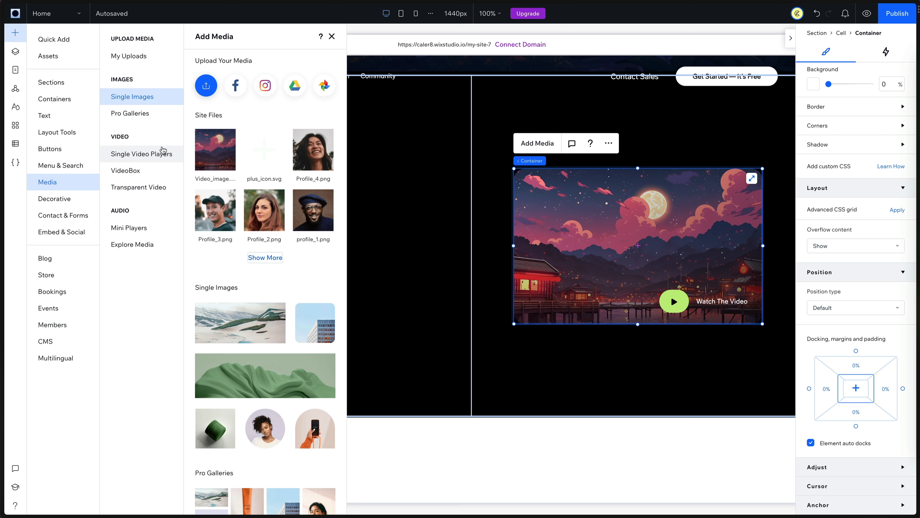
left_click(332, 35)
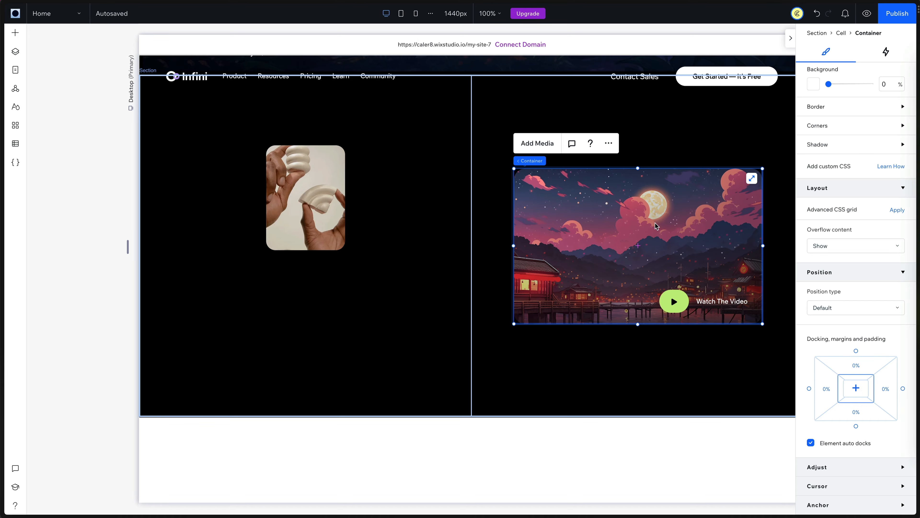
- Replace the image in the first column with Heading 3 text reading "Designers, Artists & Videographers Trust Our AI Each Day"
left_click(334, 212)
key("Delete")
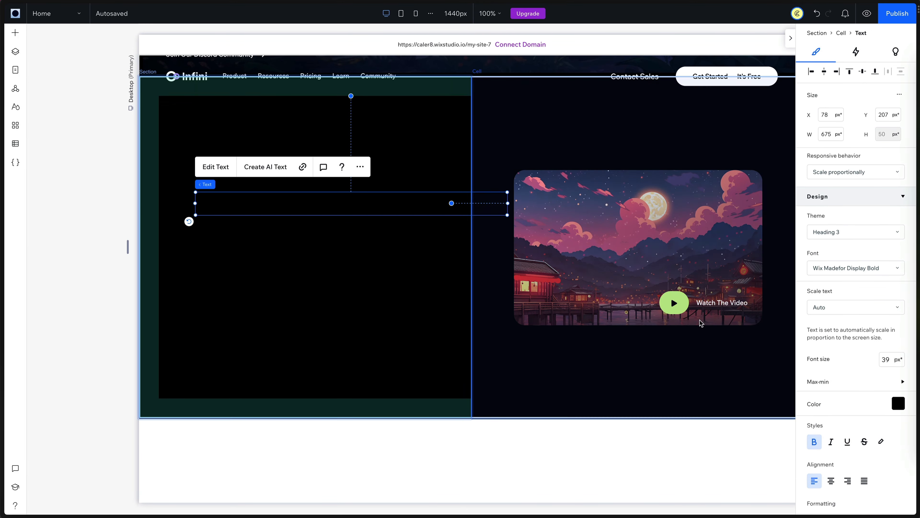
type("Designers, Artists & Videographers Trust Our AI Each Day")
- Stack the "Growing Platform" label, the heading and the 4M+ and 700K+ statistics vertically in the first column
left_click_drag(458, 220, 453, 306)
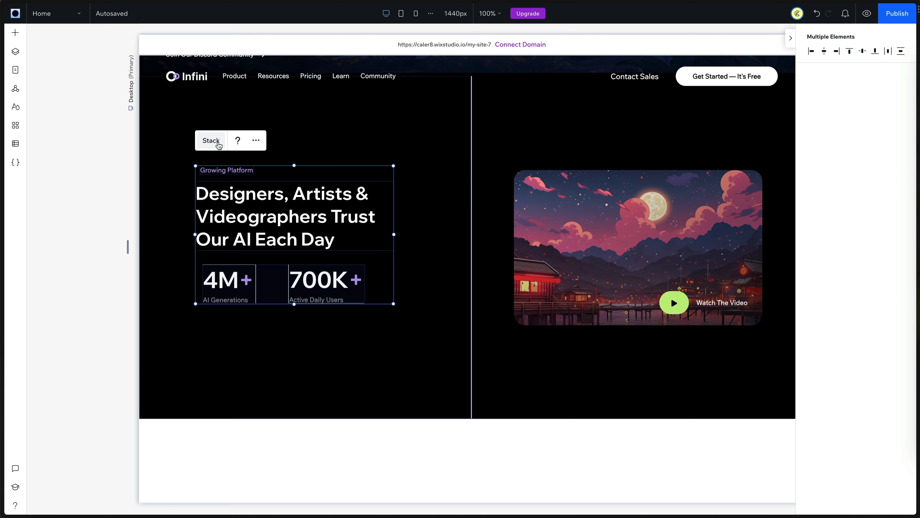
left_click(219, 144)
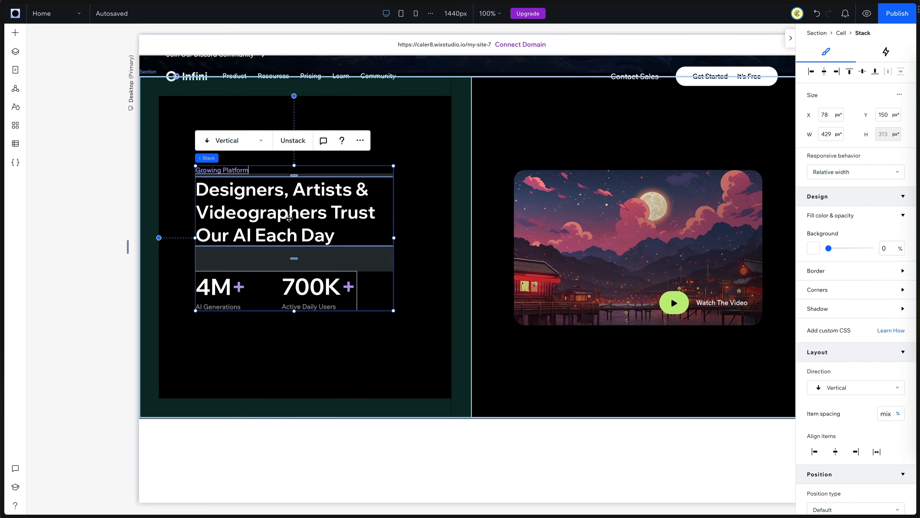
left_click(437, 221)
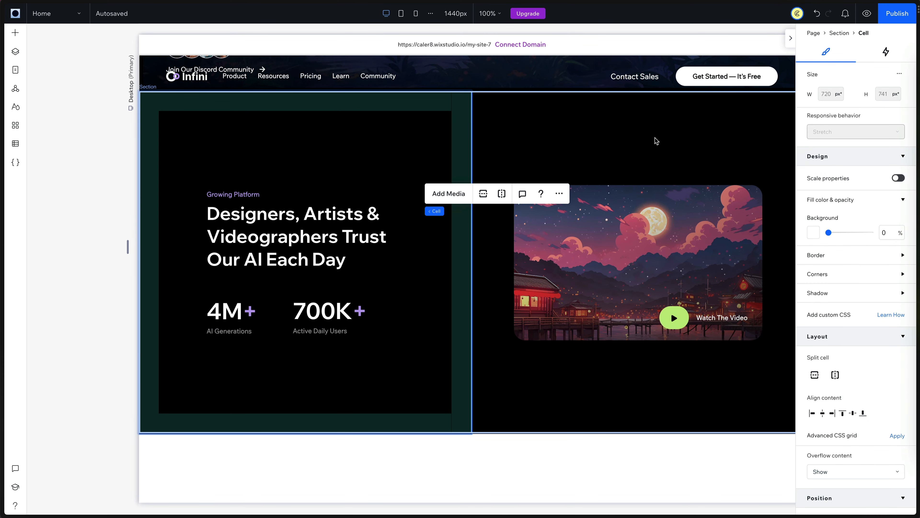
- Add a full-width cell row above the two columns of the Growing Platform section
scroll(630, 135, "down", 6)
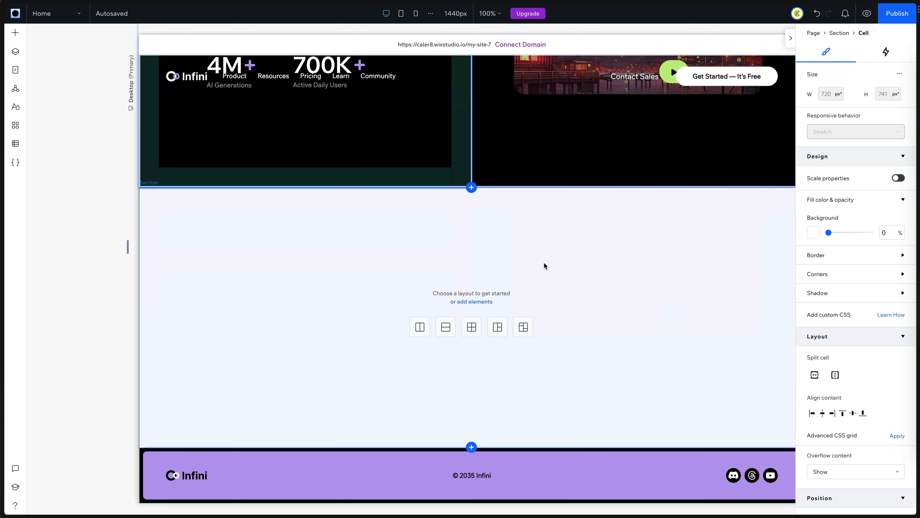
left_click(539, 268)
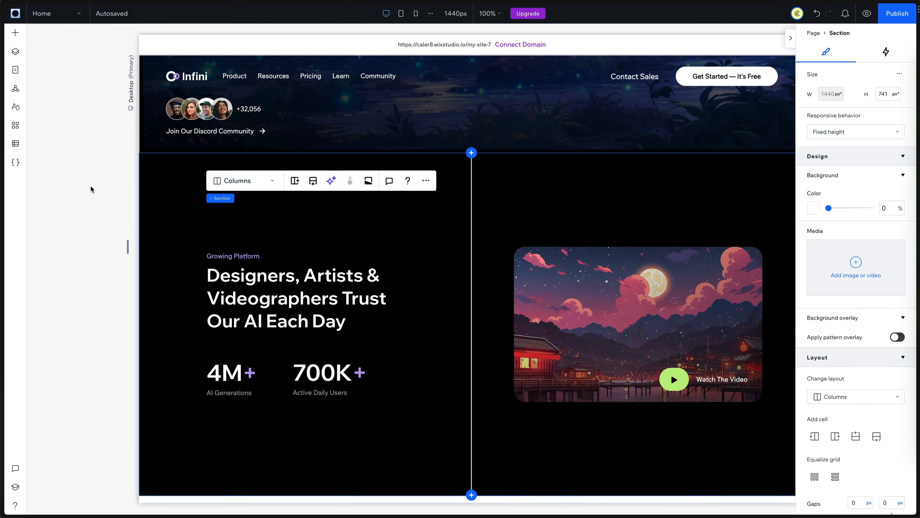
left_click(91, 188)
left_click(368, 194)
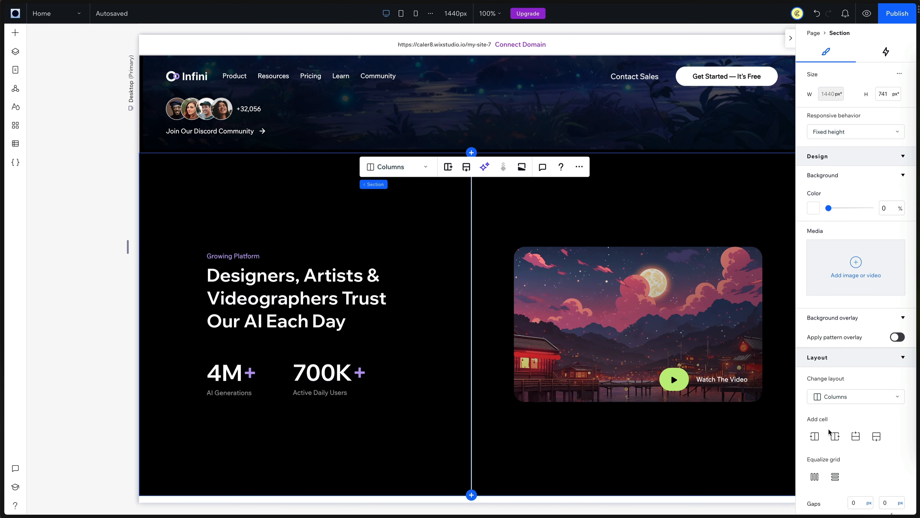
left_click(855, 437)
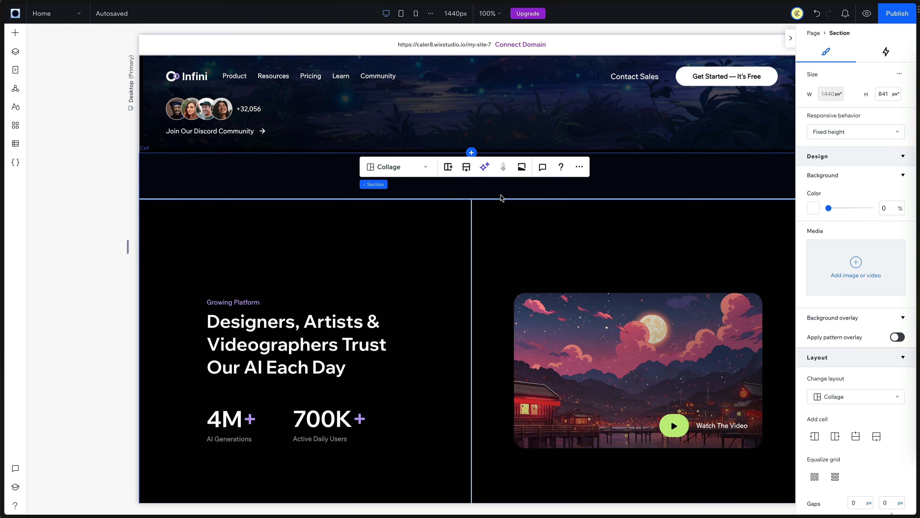
- Add a white, centered Heading 2 text reading "Revolutionizing AI Generation 1px At A Time" in the new upper cell
left_click_drag(421, 324, 441, 163)
left_click(898, 403)
double_click(395, 177)
type("Revolutionizing A")
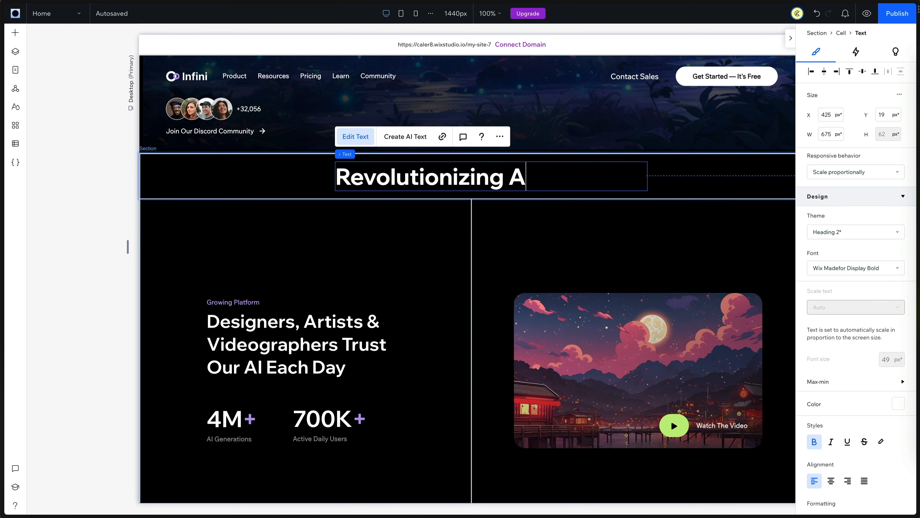
type("I Generation 1px At A Time")
left_click(831, 480)
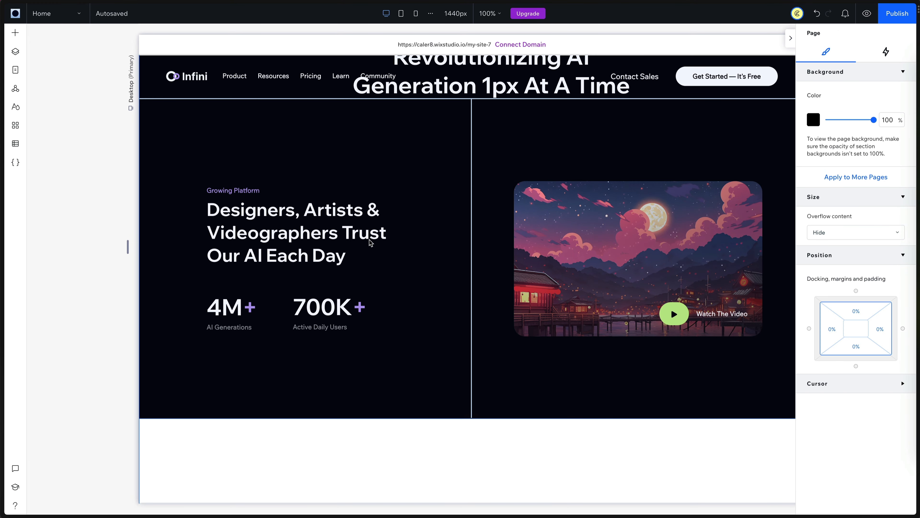
- Add a two-cell row below the Growing Platform columns and select its first cell
left_click(455, 239)
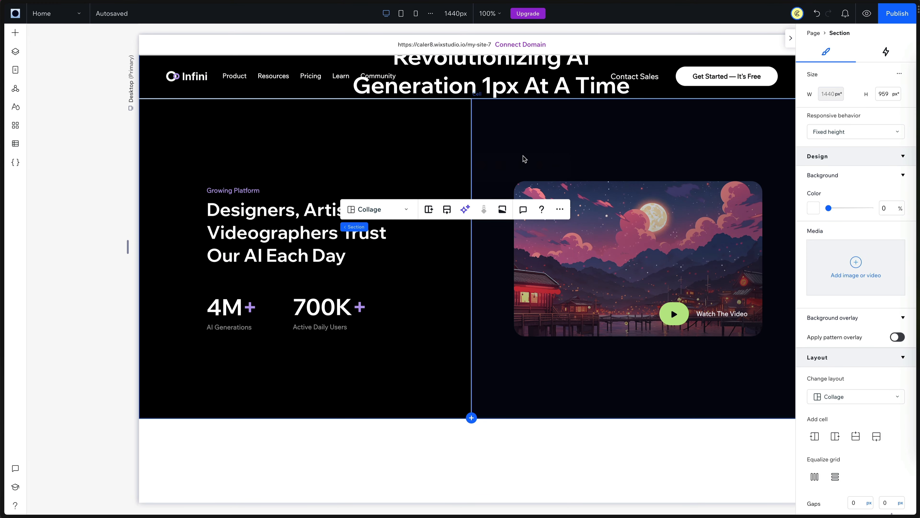
scroll(877, 436, "down", 1)
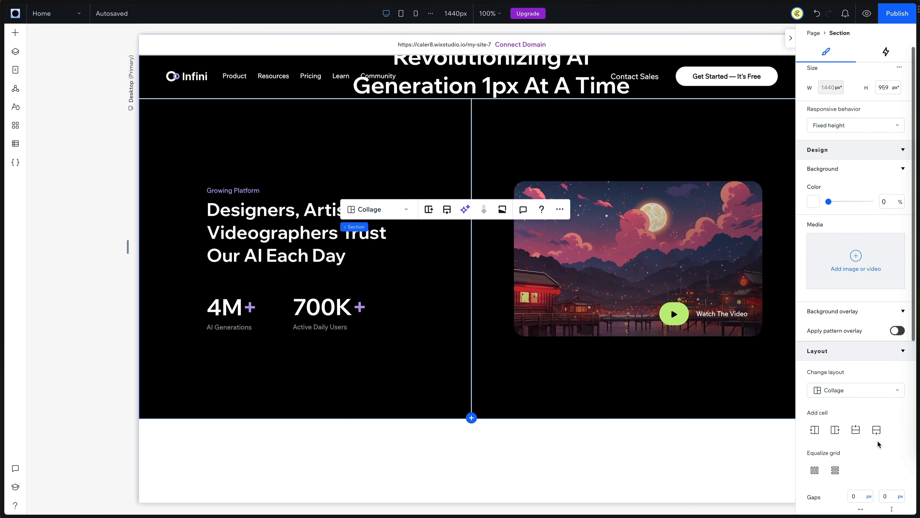
left_click(869, 432)
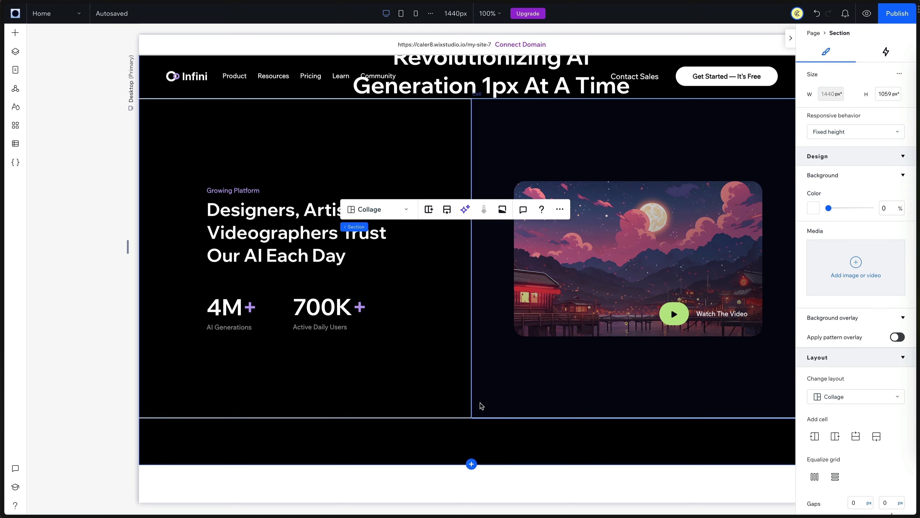
left_click(495, 439)
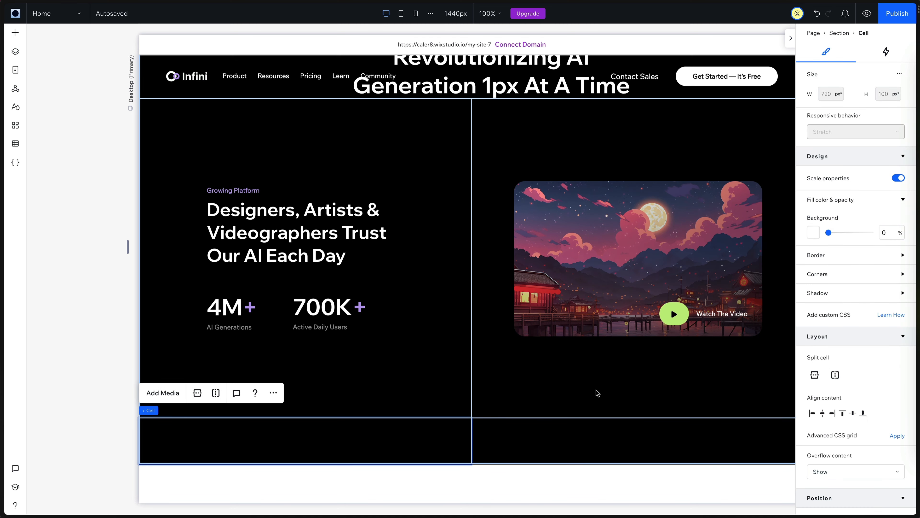
- Change the copied text stack beside the comparison image to "Larger Upscaling" and "Larger Than Ever Before With Decreased Generation Time", and reposition it
scroll(598, 393, "down", 1)
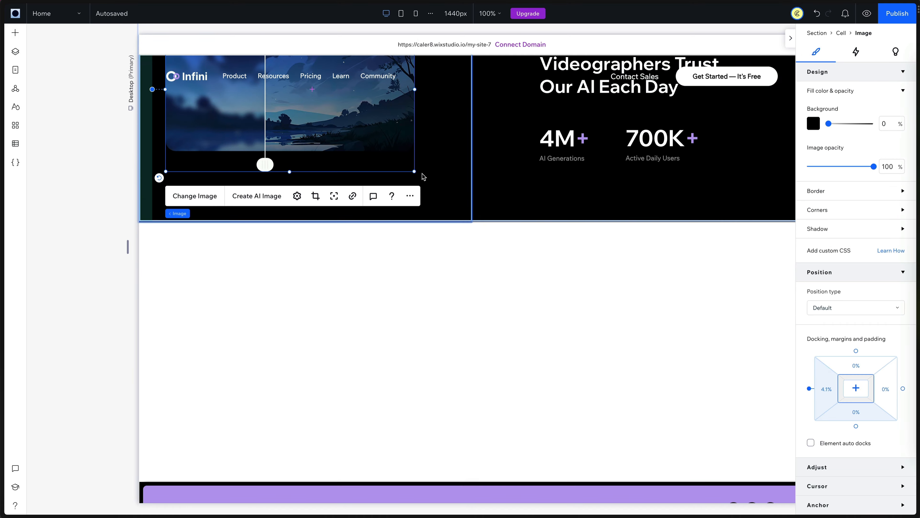
left_click(579, 196)
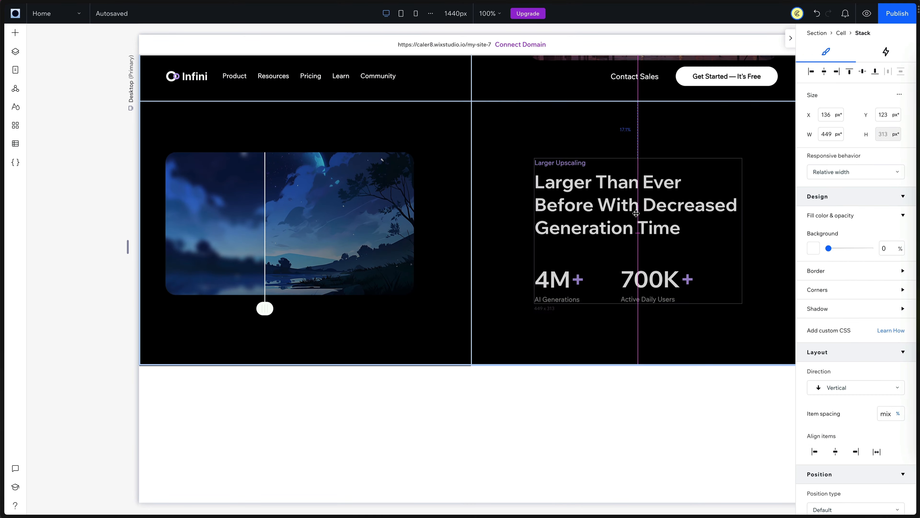
left_click(535, 301)
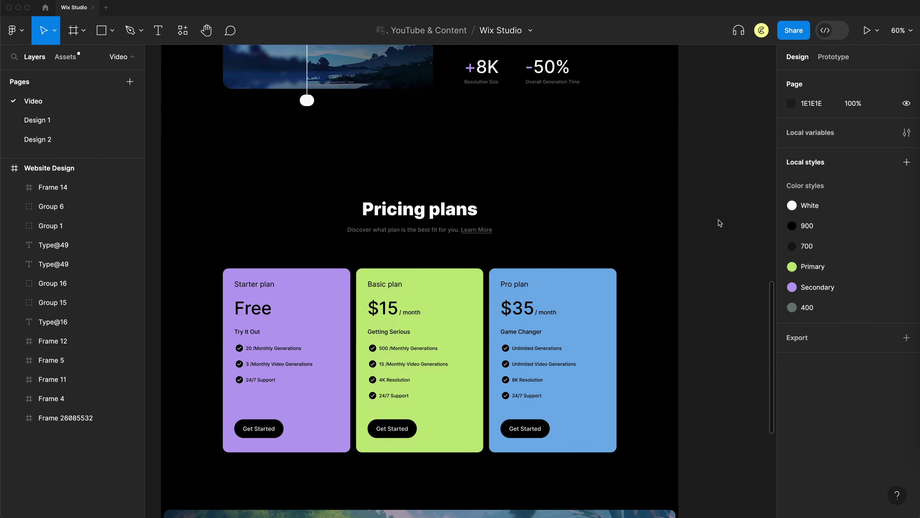
- Examine the Pricing plans section and the area beneath it in the Figma design
scroll(719, 223, "down", 4)
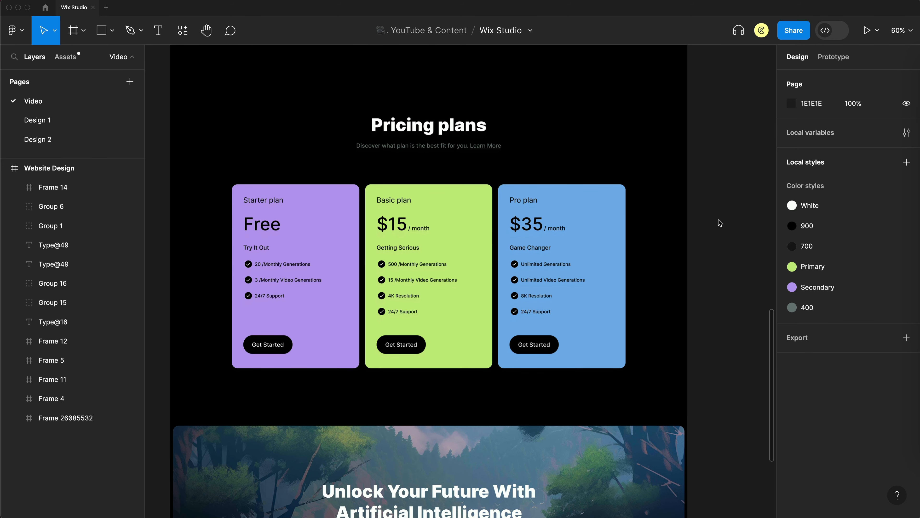
scroll(304, 174, "down", 1)
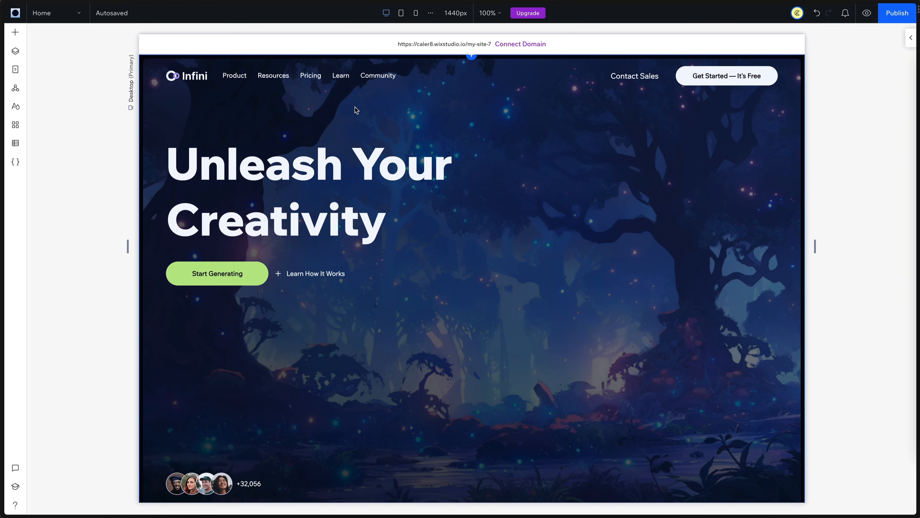
- Review the site typography styles from Heading 1 through Paragraph 3, including their fonts, sizes and scaling
left_click(333, 173)
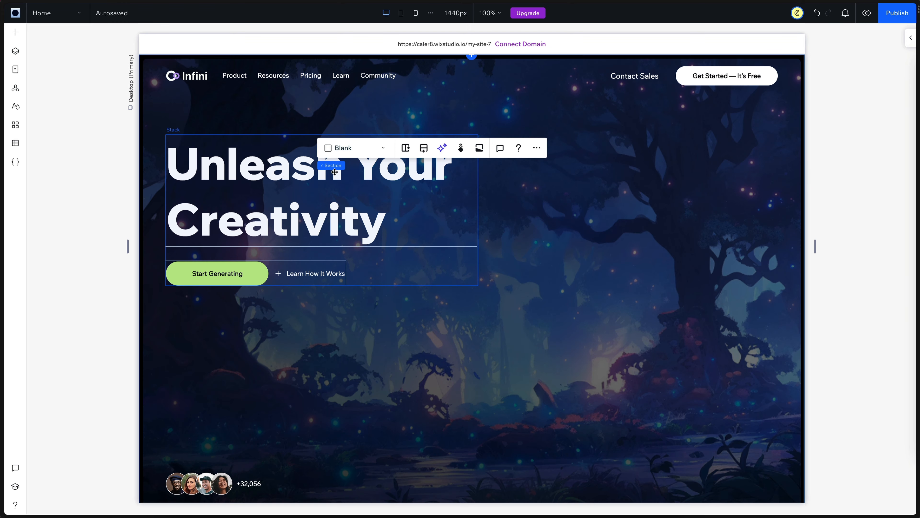
left_click(15, 106)
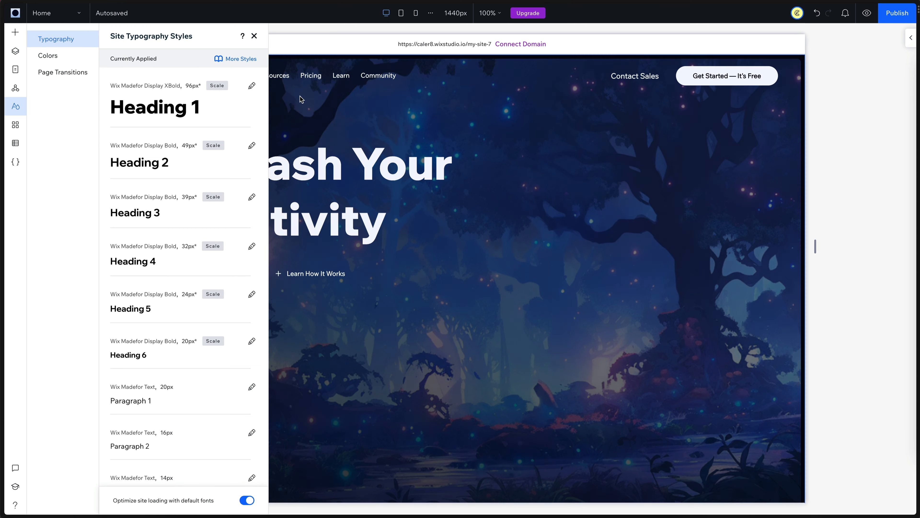
mouse_move(225, 92)
scroll(205, 366, "down", 1)
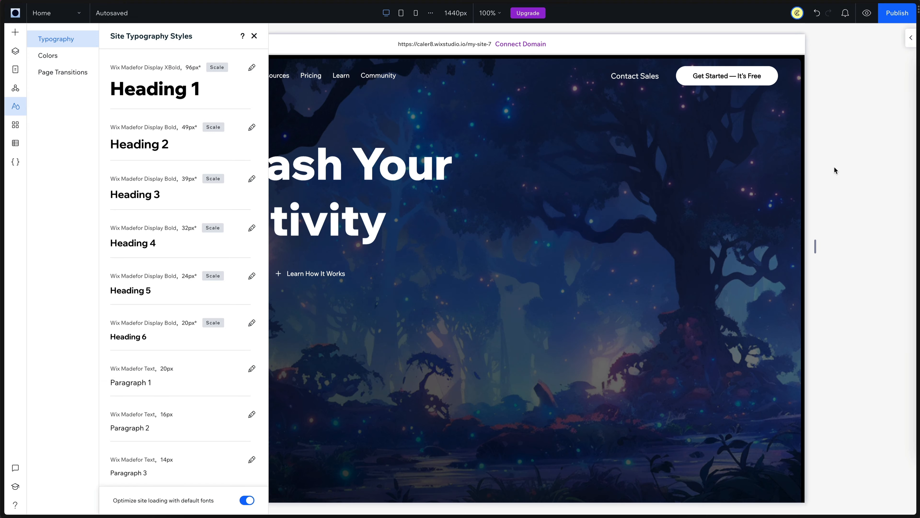
left_click(15, 106)
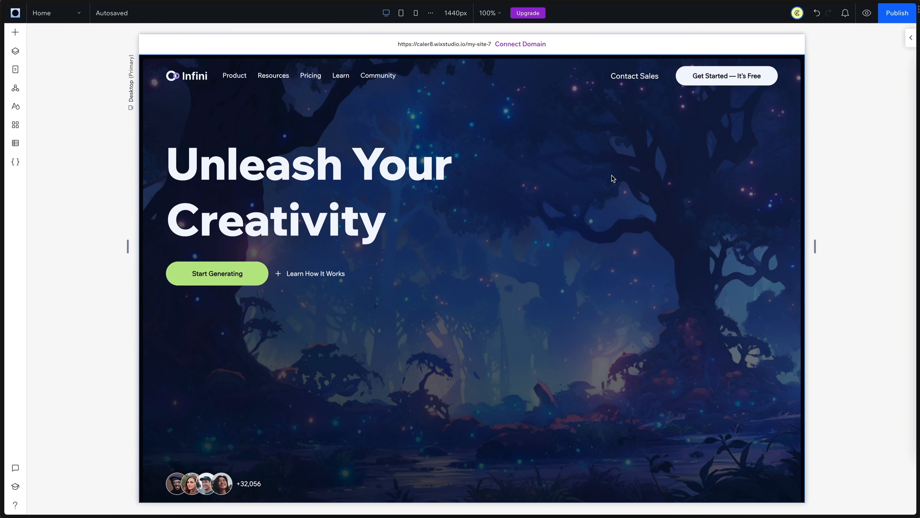
- Check the desktop section with the "Revolutionizing AI Generation 1px At A Time" heading and undo the last change
scroll(628, 186, "down", 15)
scroll(620, 181, "up", 3)
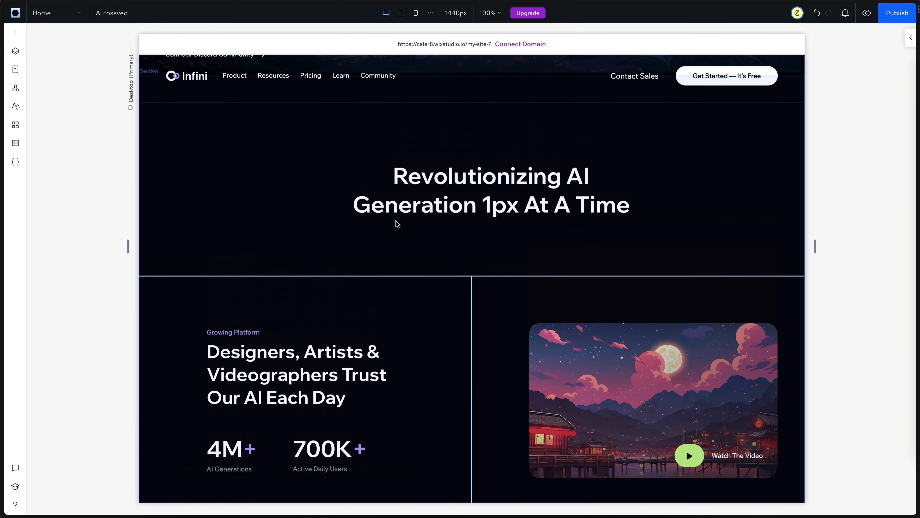
left_click(393, 224)
key("ctrl+z")
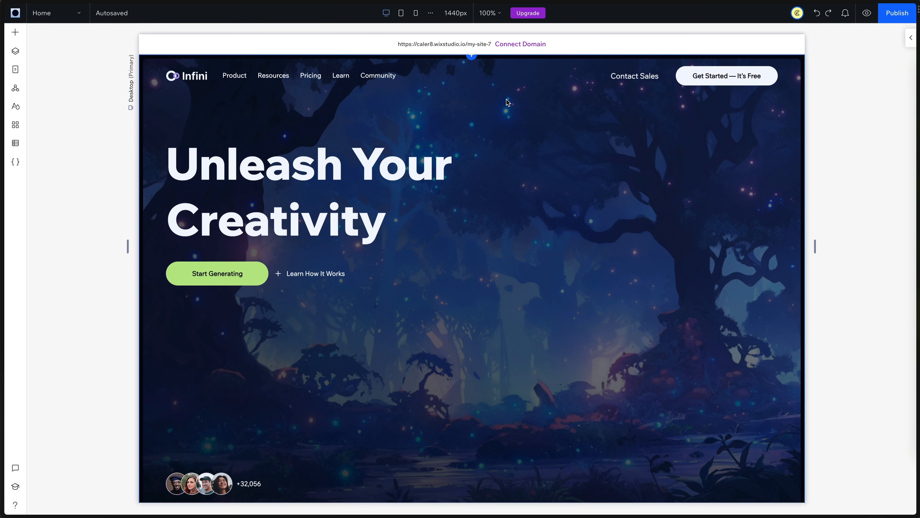
- Switch to the tablet breakpoint and hide the header's horizontal menu there
left_click(400, 13)
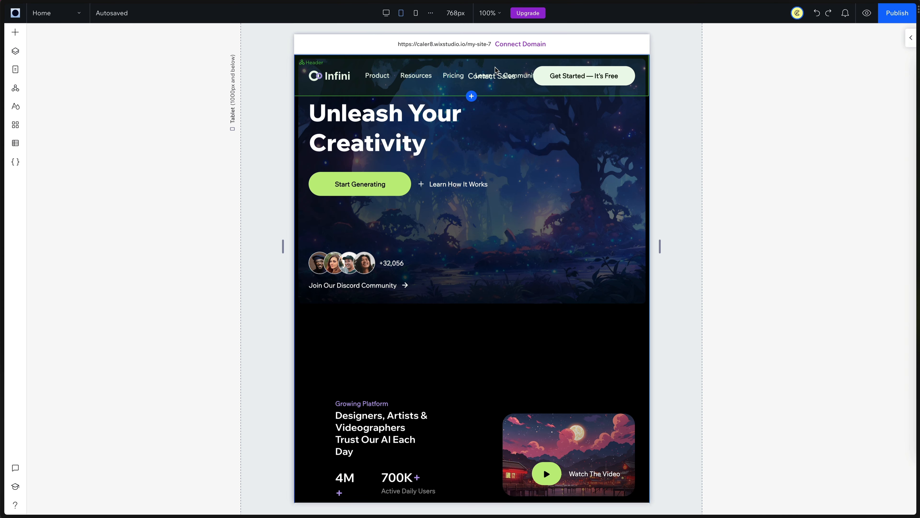
left_click(414, 75)
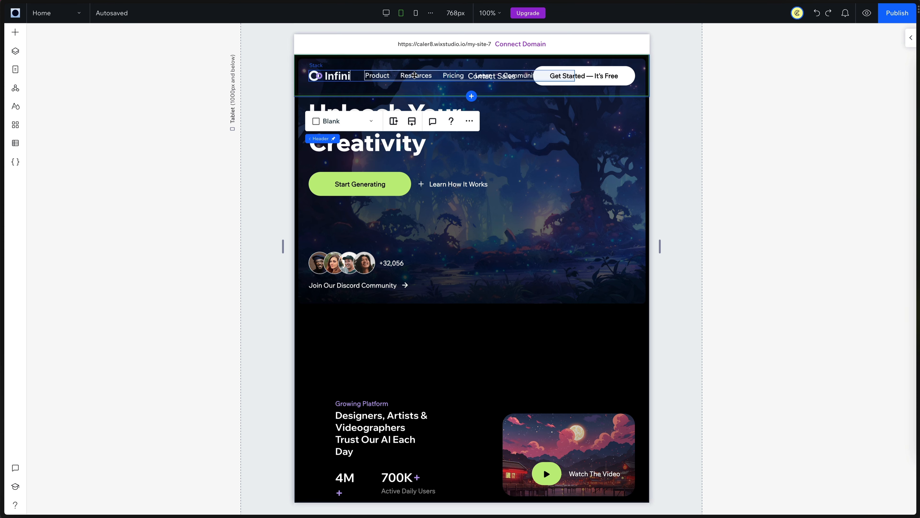
left_click(15, 51)
right_click(417, 78)
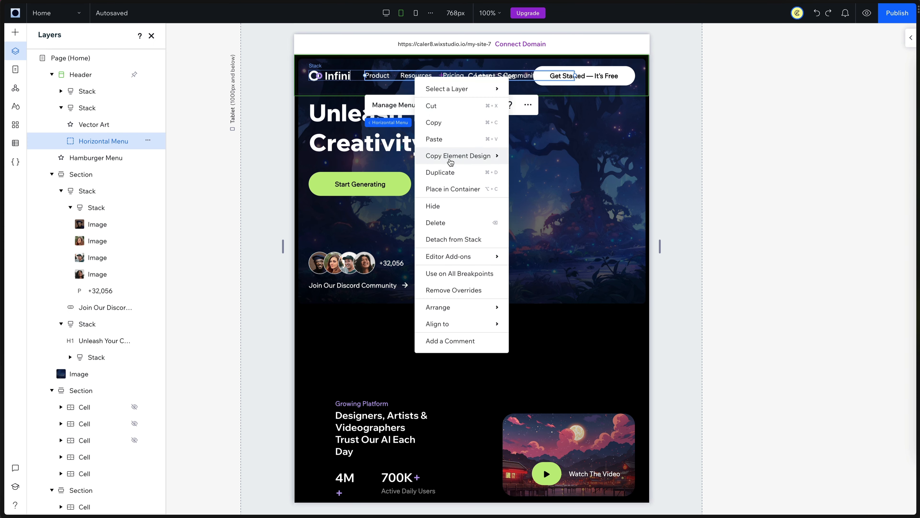
left_click(436, 207)
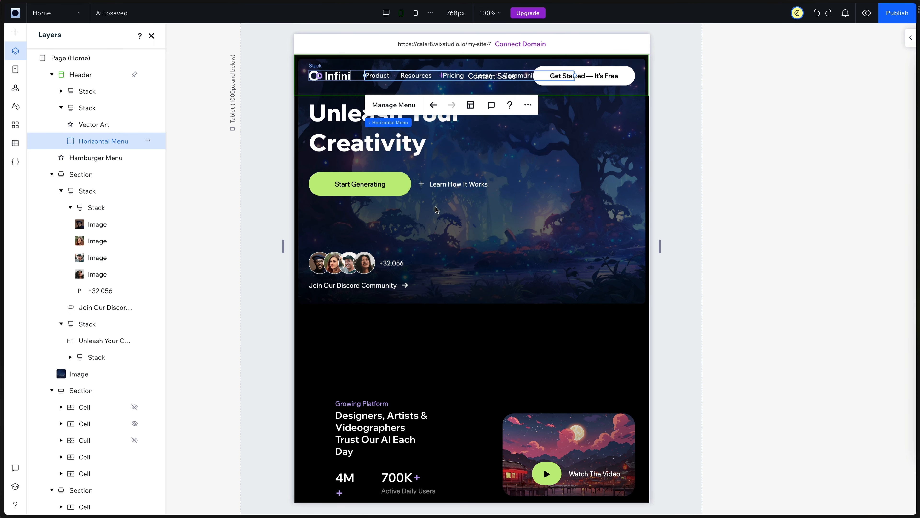
- Place the hamburger menu in the header's stack beside the "Get Started" button and replace its icon with menu_icon.svg
left_click(550, 77)
left_click_drag(558, 77, 530, 84)
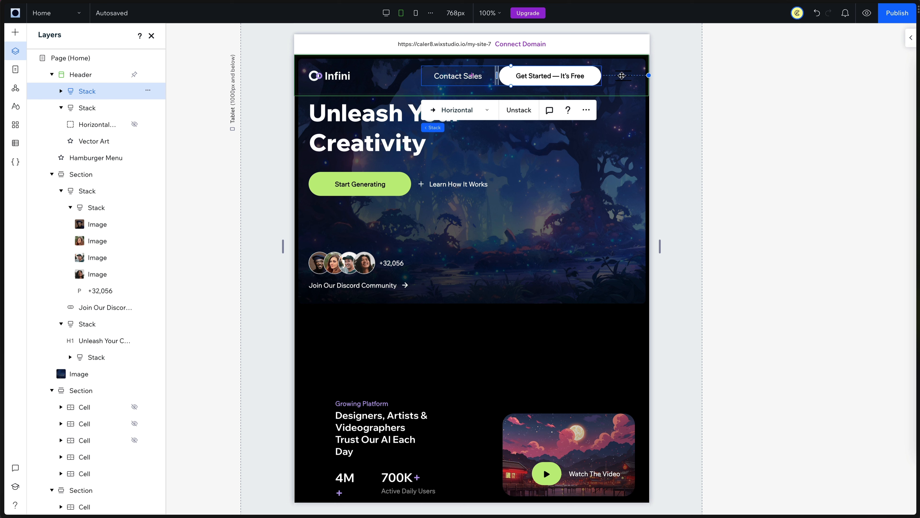
left_click(620, 82)
left_click(585, 80, "shift")
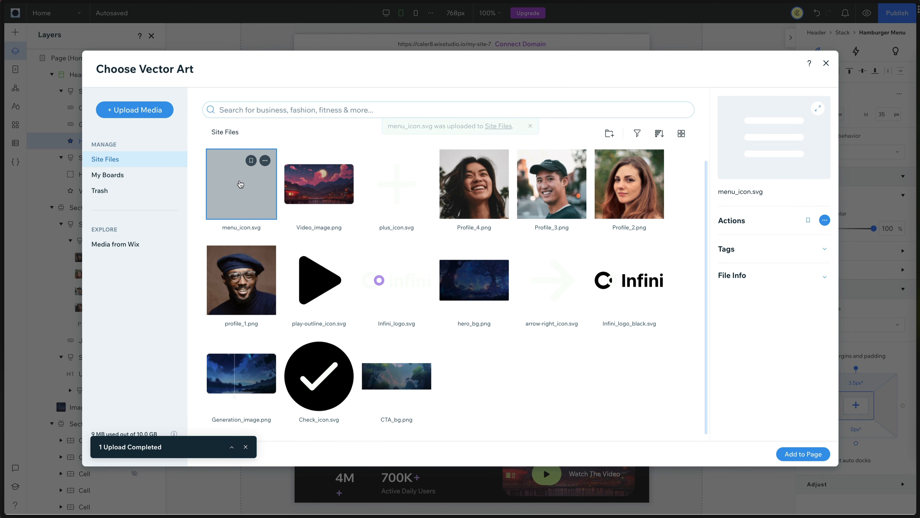
left_click(800, 455)
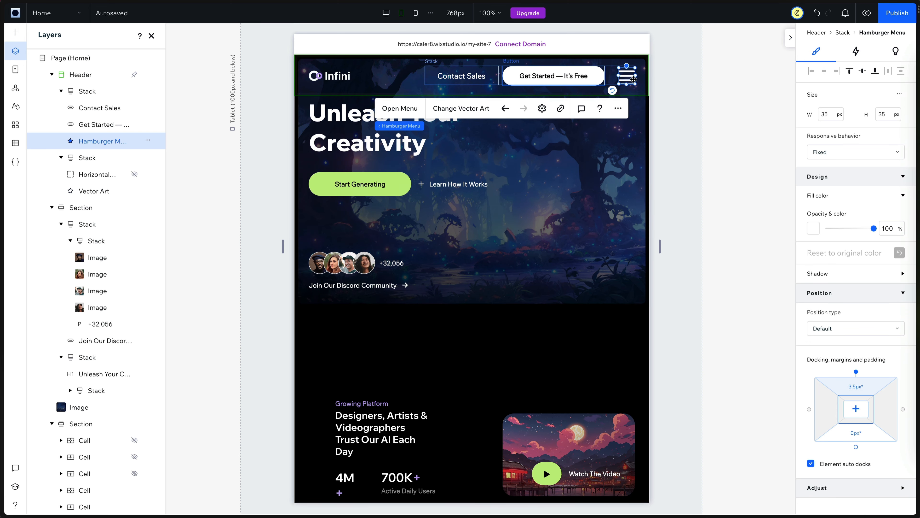
- Extend the hero section to about 700 px tall and resize the first avatar image to 32 by 32 px
left_click_drag(547, 304, 547, 378)
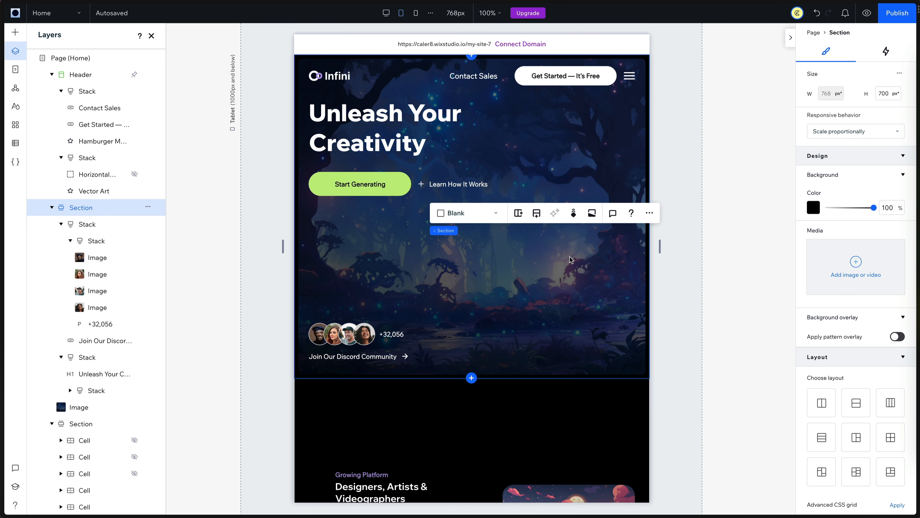
left_click(100, 258)
left_click(105, 309, "shift")
left_click(101, 259)
left_click(826, 114)
type("24")
left_click(883, 115)
type("24")
left_click(826, 115)
type("32")
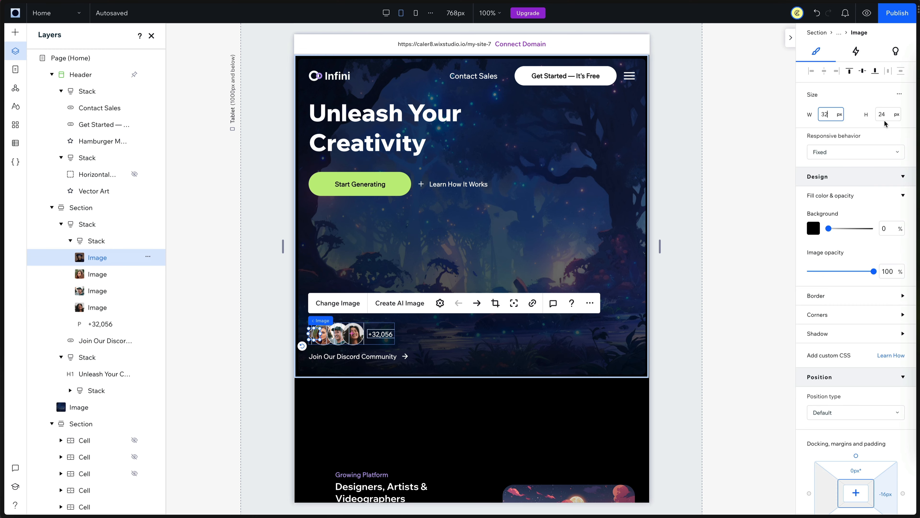
left_click(883, 116)
- Resize the remaining three avatar images beside "+32,056" to 32 by 32 px
left_click(93, 279)
left_click(97, 291)
left_click(829, 114)
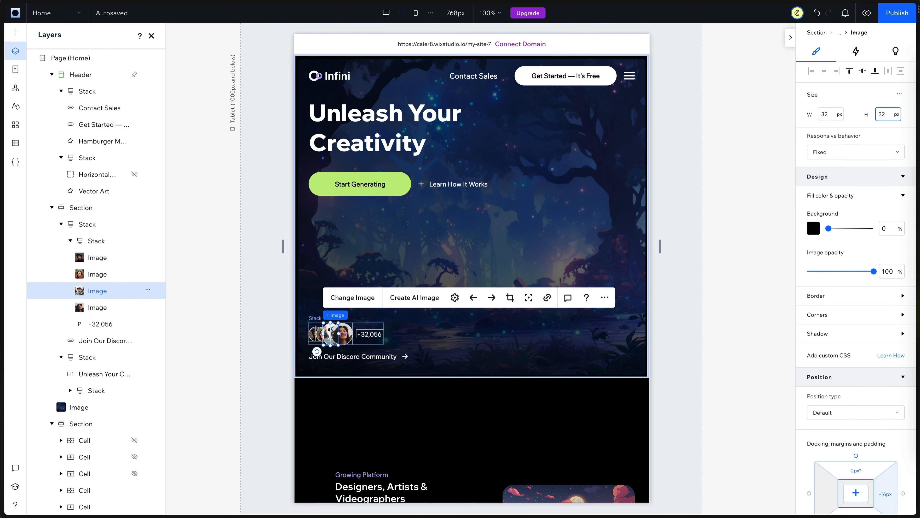
left_click(97, 308)
left_click(828, 114)
type("32")
left_click(886, 115)
type("32")
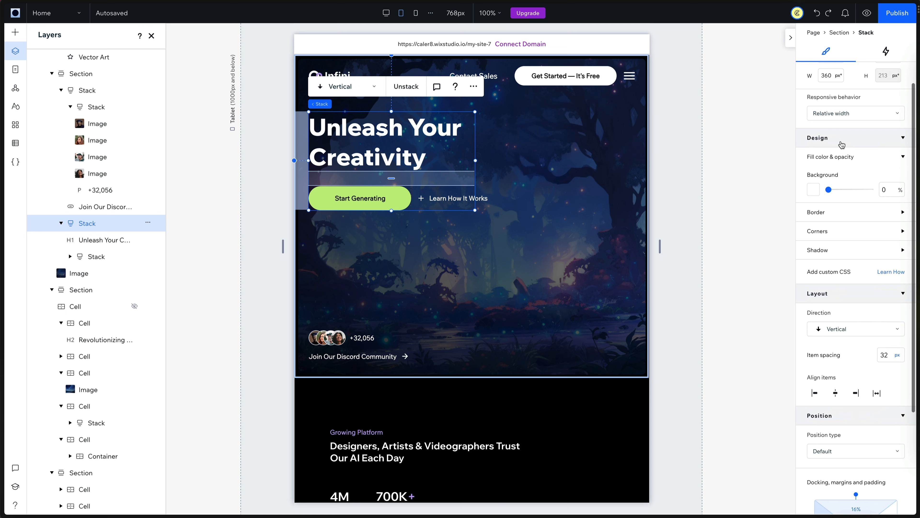
- Undock the "Unleash Your Creativity" stack from the hero's left edge and widen it to about 414 px
scroll(842, 146, "down", 4)
left_click(809, 388)
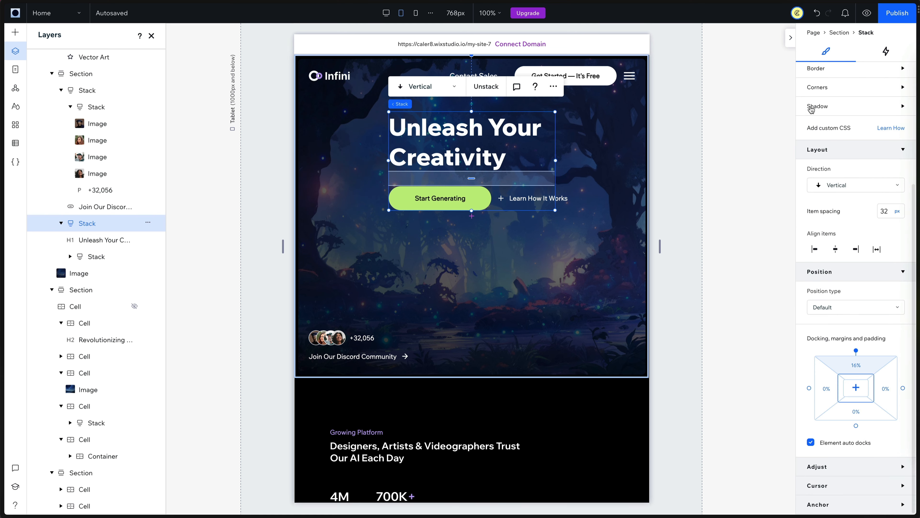
left_click_drag(556, 162, 580, 143)
left_click(507, 143)
left_click(568, 177)
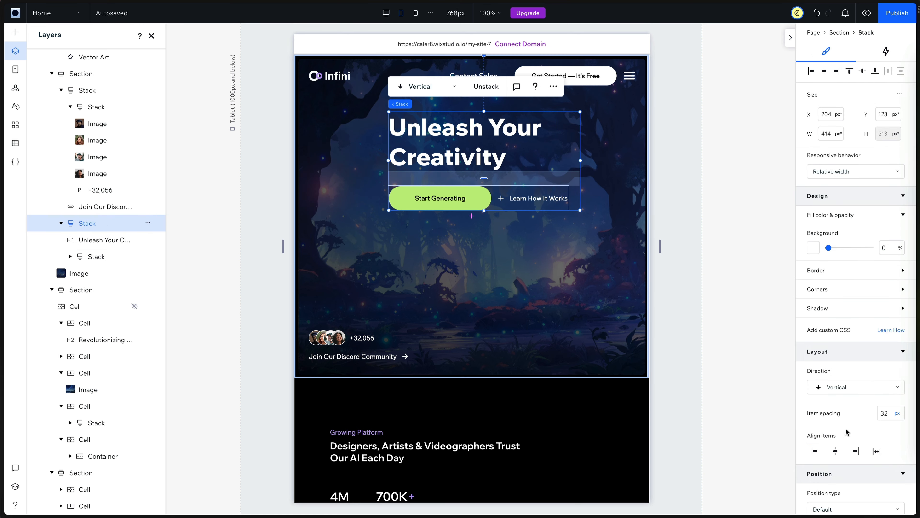
- Center-align the items in the hero heading stack and center the stack horizontally in the section
left_click(836, 451)
double_click(485, 145)
left_click(831, 461)
left_click(735, 275)
left_click_drag(567, 177, 544, 184)
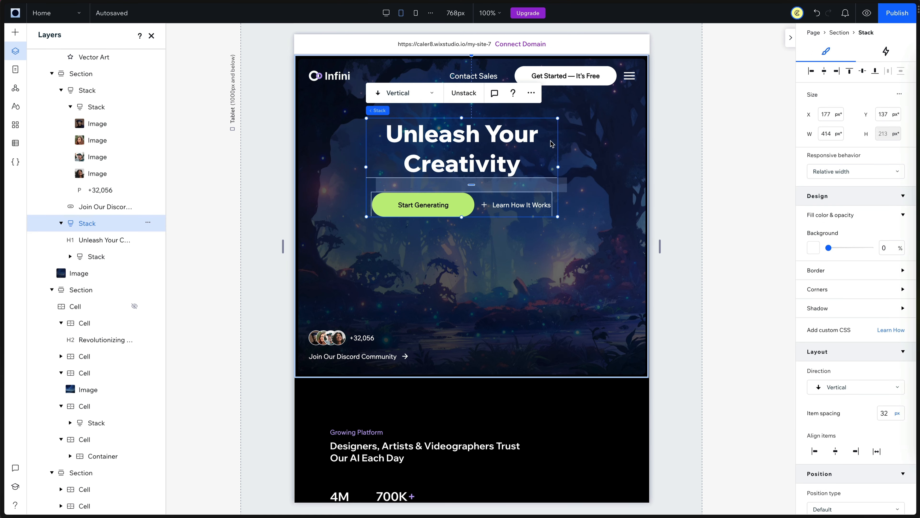
left_click(824, 71)
double_click(479, 149)
left_click(705, 160)
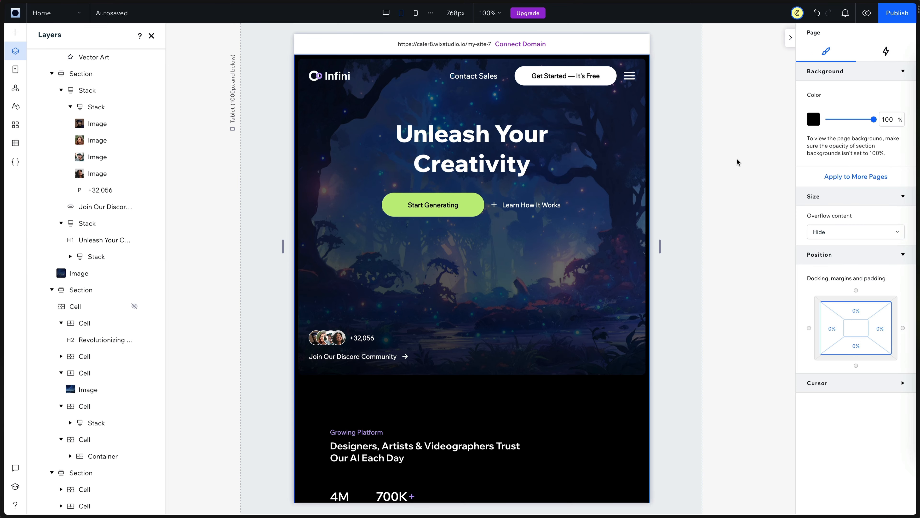
- Hide the "Learn How It Works" link on the tablet breakpoint
left_click(512, 209)
right_click(522, 205)
left_click(550, 136)
- Set the responsive behavior of the "4M+" statistic text to Hug so it fits on one line
scroll(506, 215, "down", 8)
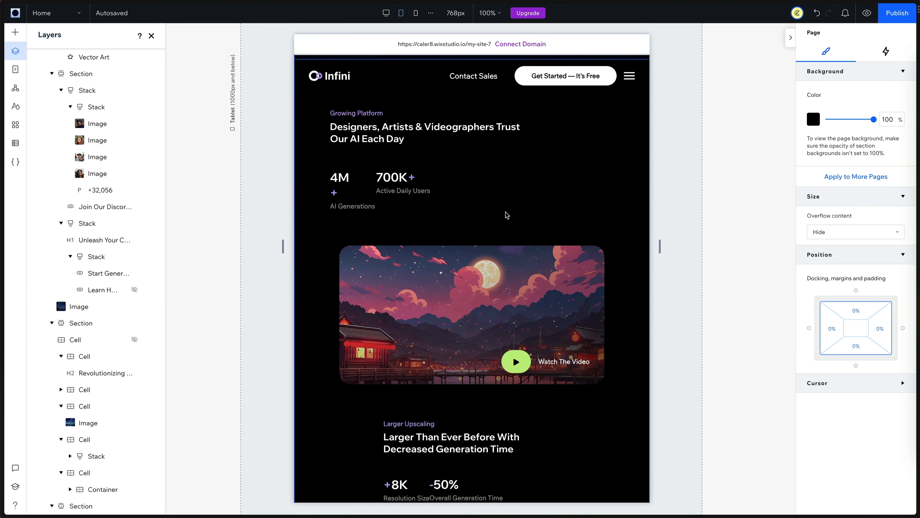
left_click(337, 184)
left_click(339, 181)
left_click(845, 152)
left_click(826, 173)
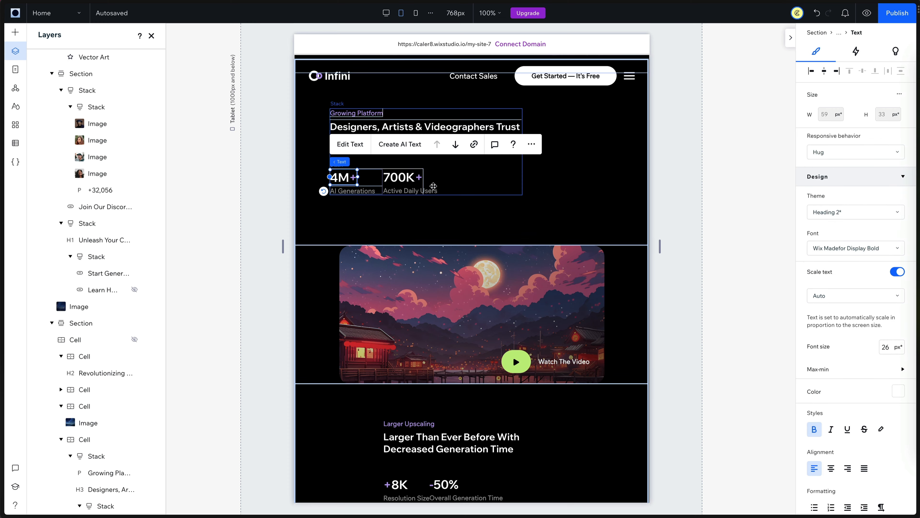
left_click(393, 187)
scroll(566, 170, "down", 1)
left_click(627, 254)
left_click(474, 274)
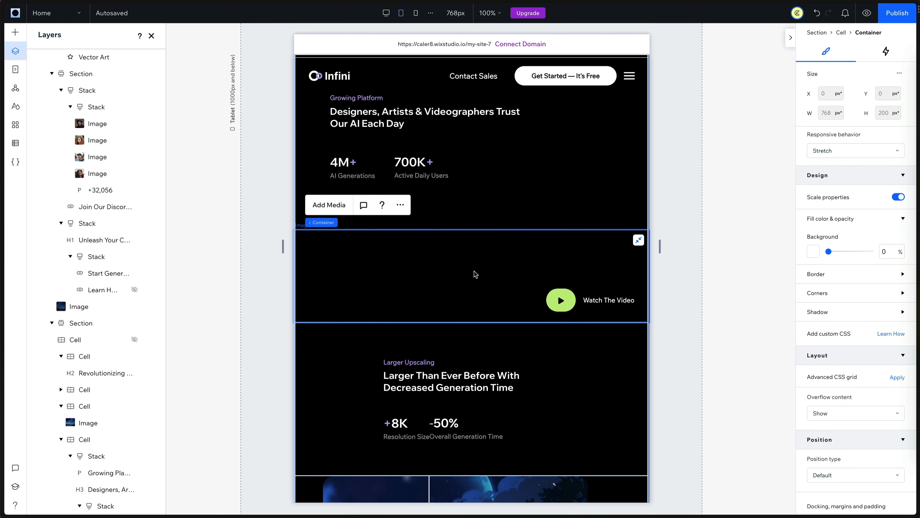
key("ctrl+z")
- Give the "Watch The Video" cell 10% padding on its left and right sides
scroll(848, 362, "down", 6)
left_click(831, 413)
type("10")
left_click(883, 416)
type("10")
- Stretch the video container to fill its padded cell and increase the cell's height
left_click(514, 279)
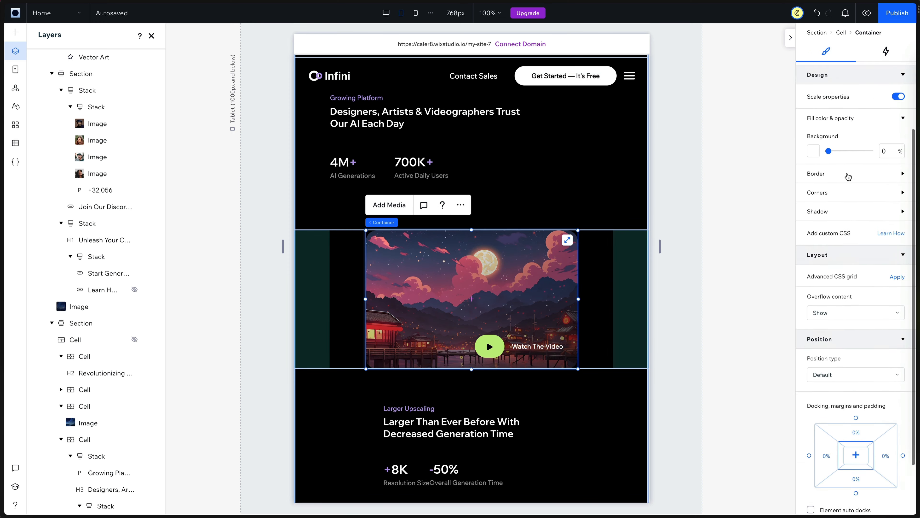
scroll(848, 177, "up", 3)
left_click(567, 239)
left_click(544, 268)
left_click(630, 270)
left_click(594, 266)
left_click(824, 151)
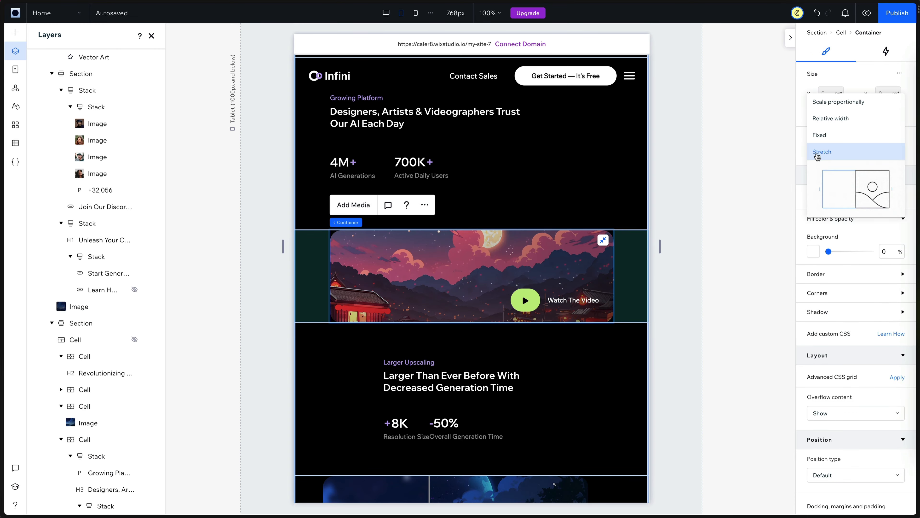
left_click(817, 155)
left_click(630, 261)
left_click_drag(489, 322, 489, 383)
- Move the "Larger Upscaling" text stack left to line up with the "Growing Platform" text
scroll(471, 326, "down", 6)
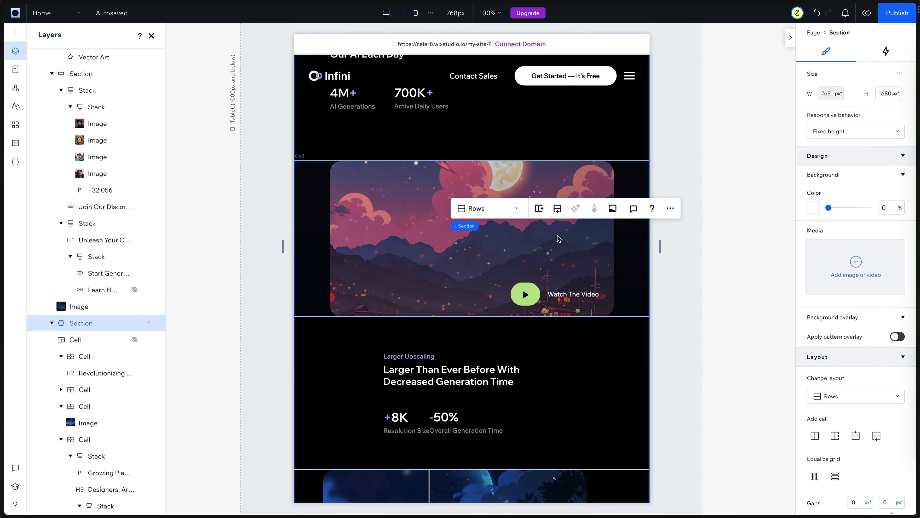
left_click(362, 239)
left_click_drag(426, 235, 375, 235)
scroll(499, 231, "down", 4)
- Give the cell holding the before-and-after landscape image 10% padding on its left and right sides
double_click(500, 222)
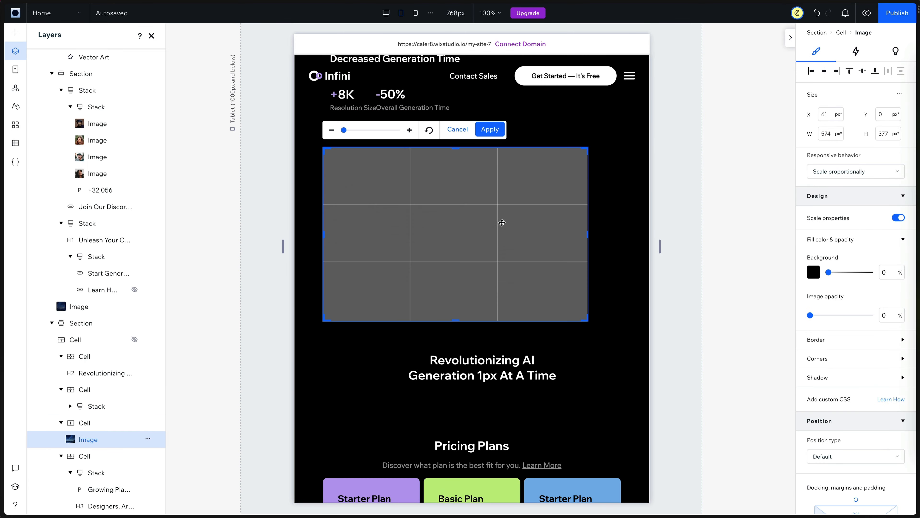
key("Escape")
left_click(577, 157)
left_click(841, 32)
scroll(852, 363, "down", 10)
left_click(829, 412)
type("10")
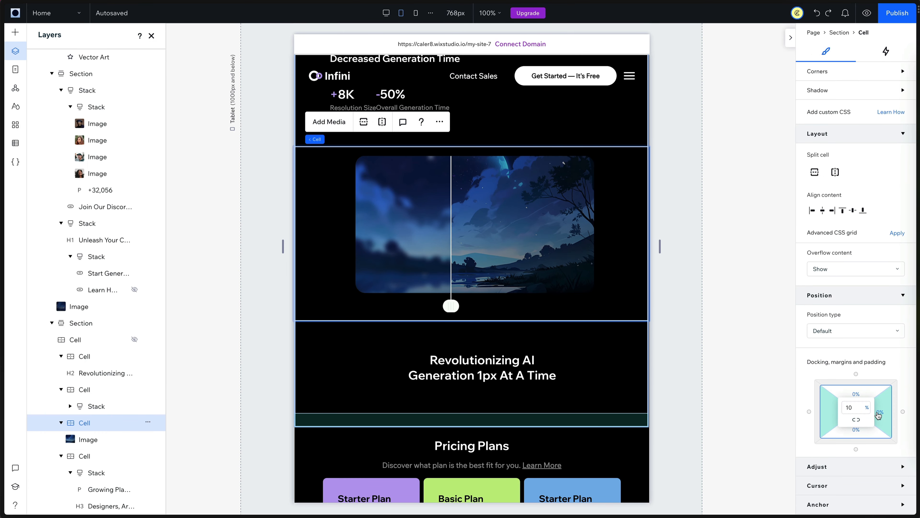
left_click(882, 412)
type("10")
- Stretch the landscape comparison image across its cell and undo the cell's height change
left_click(533, 261)
left_click_drag(495, 320, 495, 356)
key("ctrl+z")
left_click(508, 234)
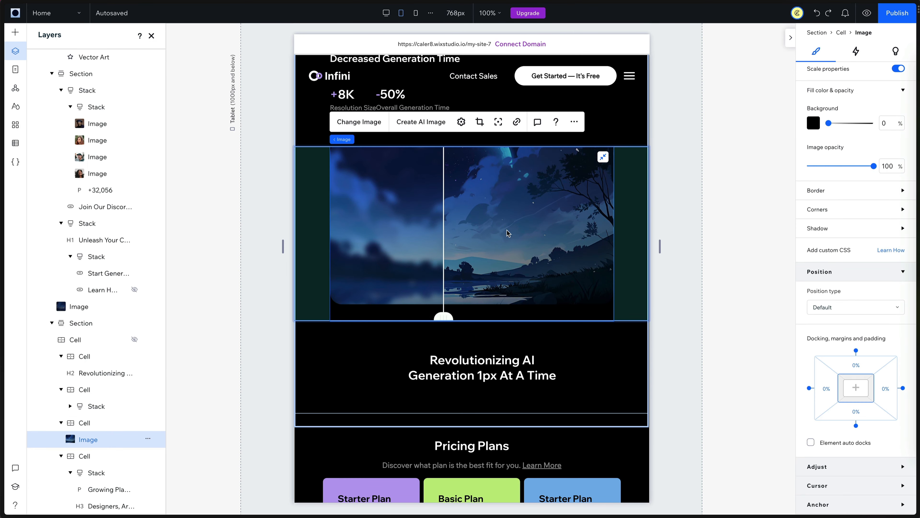
- Adjust the stretched comparison image's focal point so the whole slider handle fits inside the cell
left_click(603, 157)
scroll(510, 247, "up", 12)
scroll(509, 246, "down", 15)
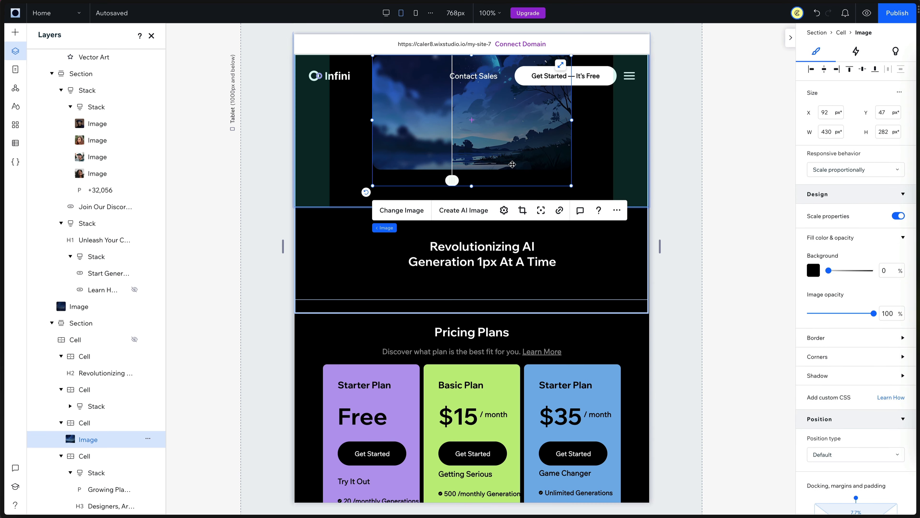
scroll(562, 194, "up", 7)
scroll(563, 194, "down", 4)
left_click(560, 204)
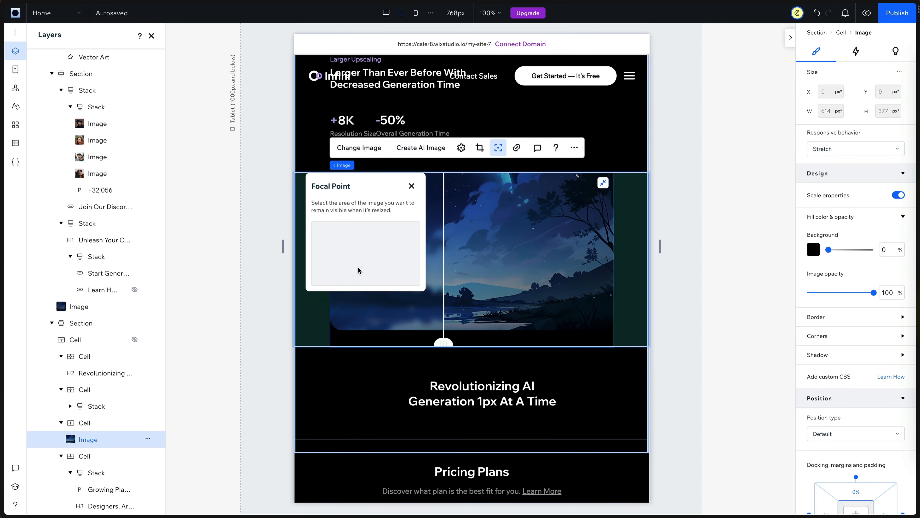
- Hide the cell with the "Revolutionizing AI Generation 1px At A Time" heading on the tablet breakpoint
left_click(472, 330)
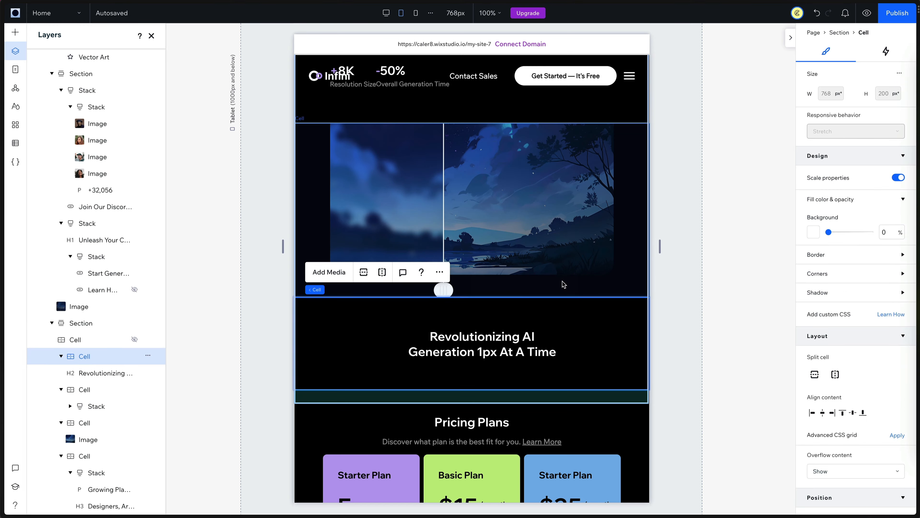
key("Delete")
scroll(562, 283, "down", 5)
- Change the Pricing Plans section to a Rows layout and set its vertical gap to 16 px
left_click(410, 203)
left_click(635, 203)
left_click(469, 158)
left_click(476, 251)
scroll(505, 260, "down", 1)
left_click(635, 298)
scroll(862, 301, "down", 5)
left_click(886, 304)
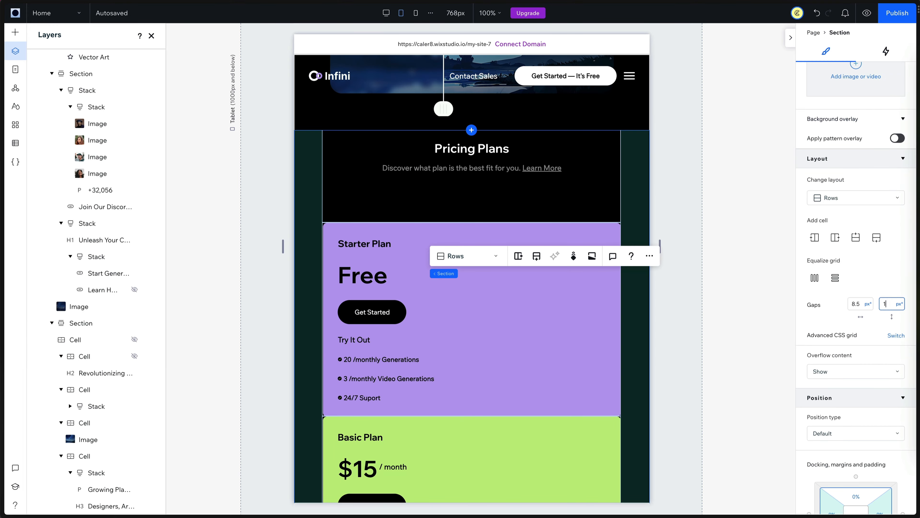
type("16")
left_click(522, 332)
- Move the "Pricing Plans" heading group slightly lower within its cell
left_click(424, 351)
left_click(309, 357)
left_click(565, 200)
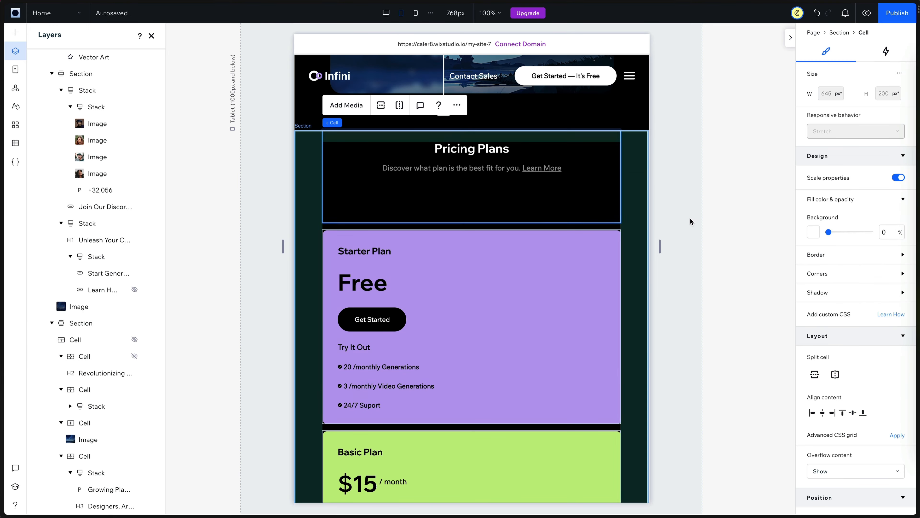
left_click(471, 160)
left_click_drag(471, 160, 471, 180)
scroll(612, 247, "down", 10)
scroll(612, 248, "up", 10)
- Preview the site at desktop width and review the page from the hero down to the pricing cards
left_click(355, 278)
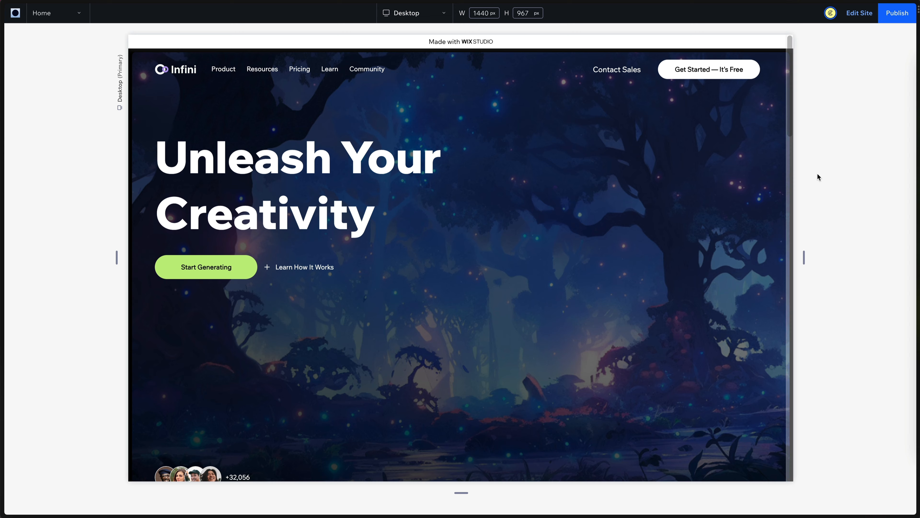
scroll(595, 192, "down", 10)
scroll(596, 194, "down", 15)
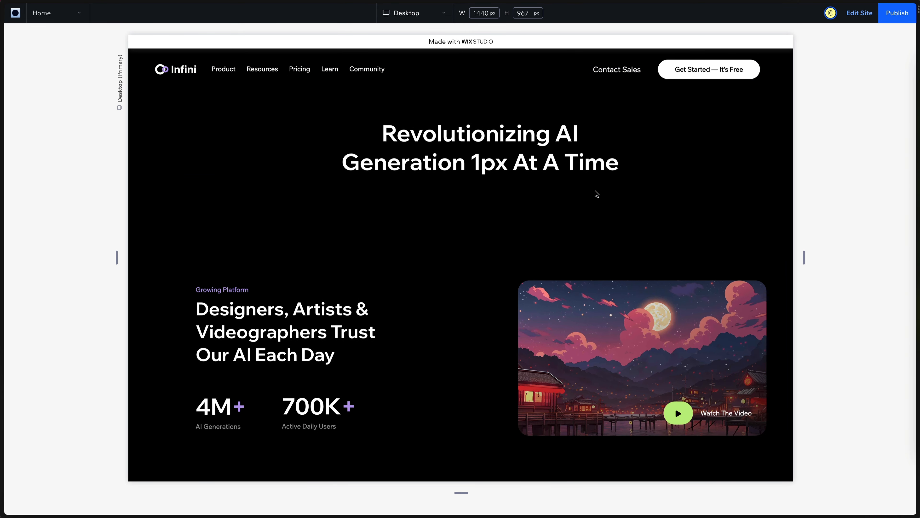
scroll(596, 194, "down", 10)
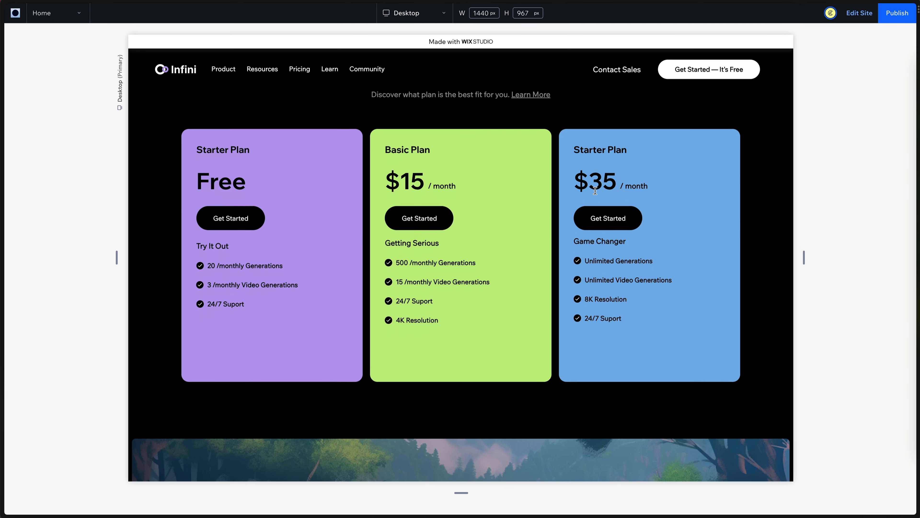
- Narrow the preview to a mobile width of about 454 px and review the page's responsive layout
left_click_drag(804, 258, 575, 230)
scroll(529, 203, "down", 15)
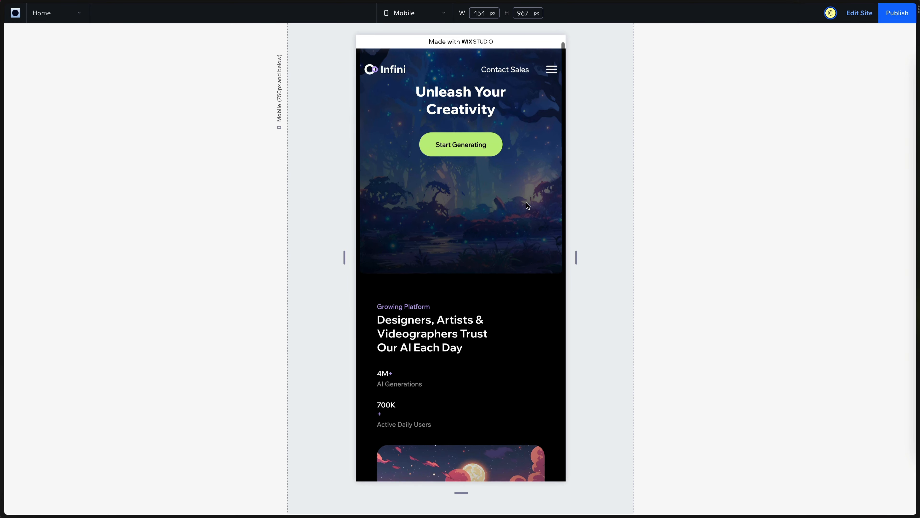
scroll(528, 201, "down", 9)
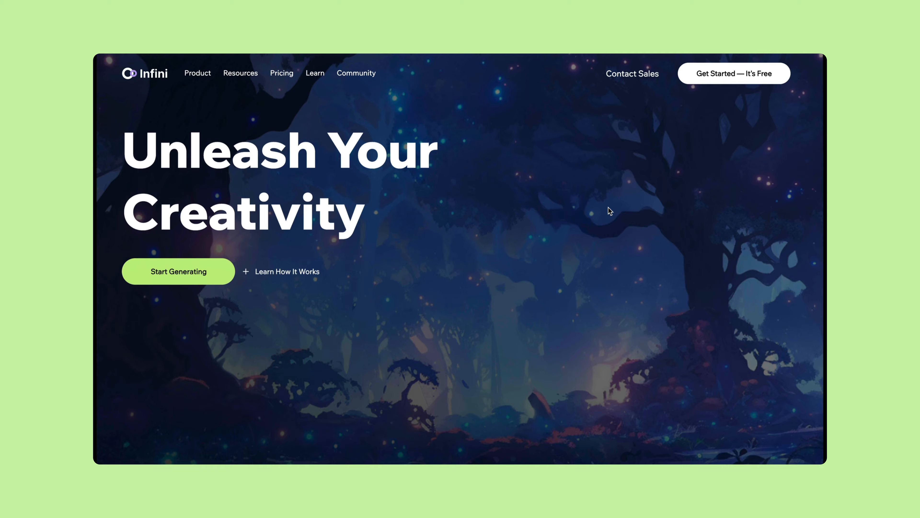
- Review the finished desktop page from the hero through the "Larger Upscaling" section
scroll(608, 207, "down", 10)
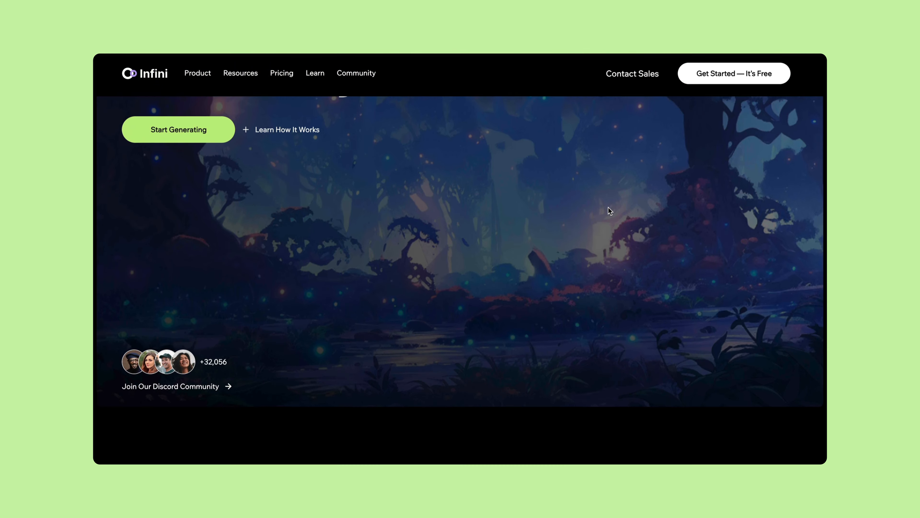
scroll(610, 210, "down", 12)
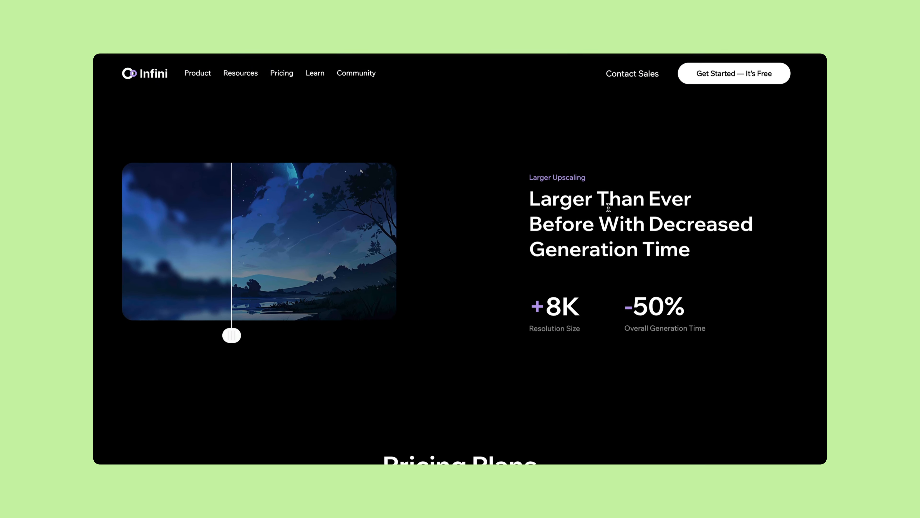